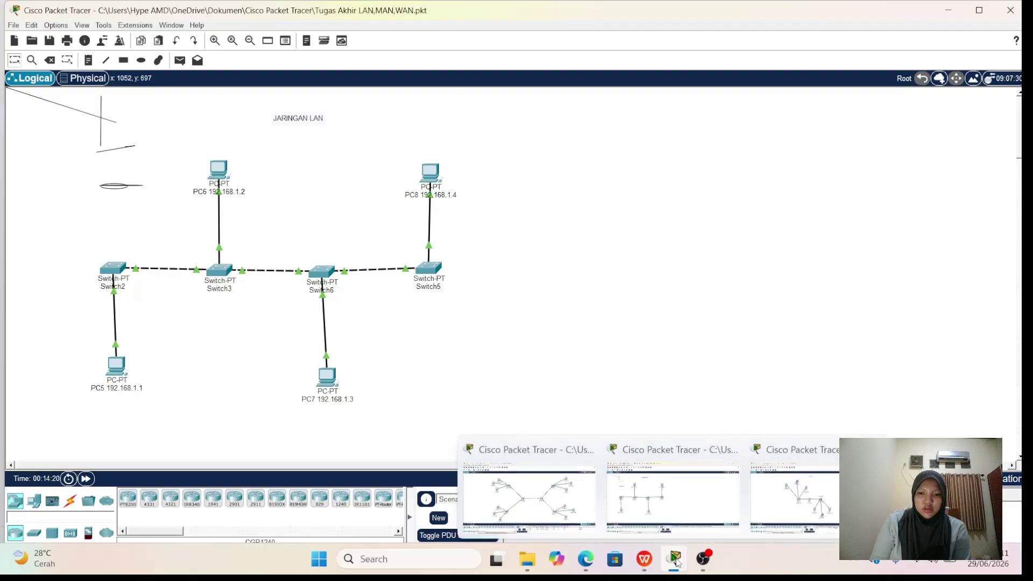
- Switch to WPS Office and display the first Topologi BUS slide of P9_Jaringan komputer.pptx
mouse_move(644, 559)
left_click(615, 520)
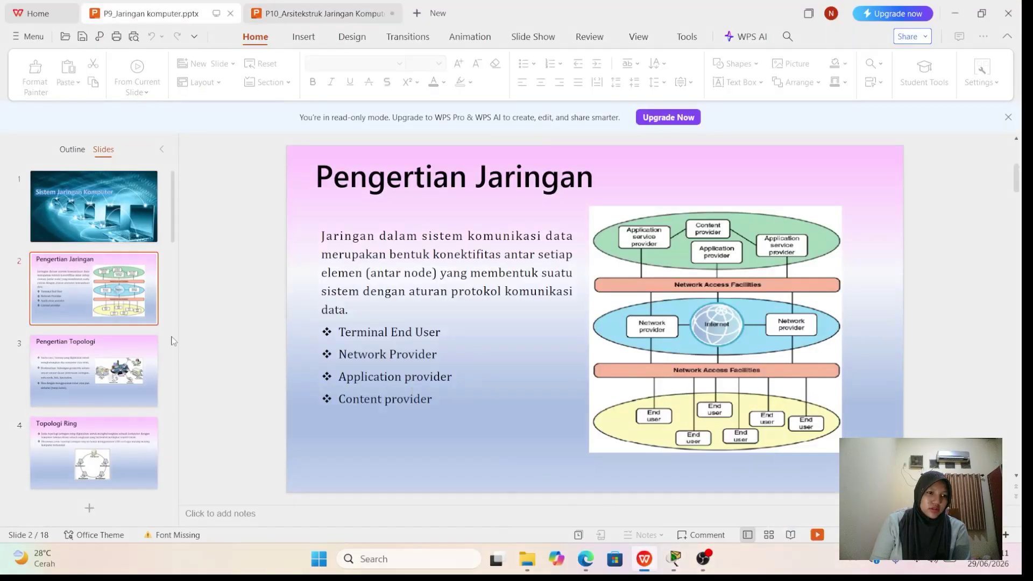
scroll(146, 338, "down", 4)
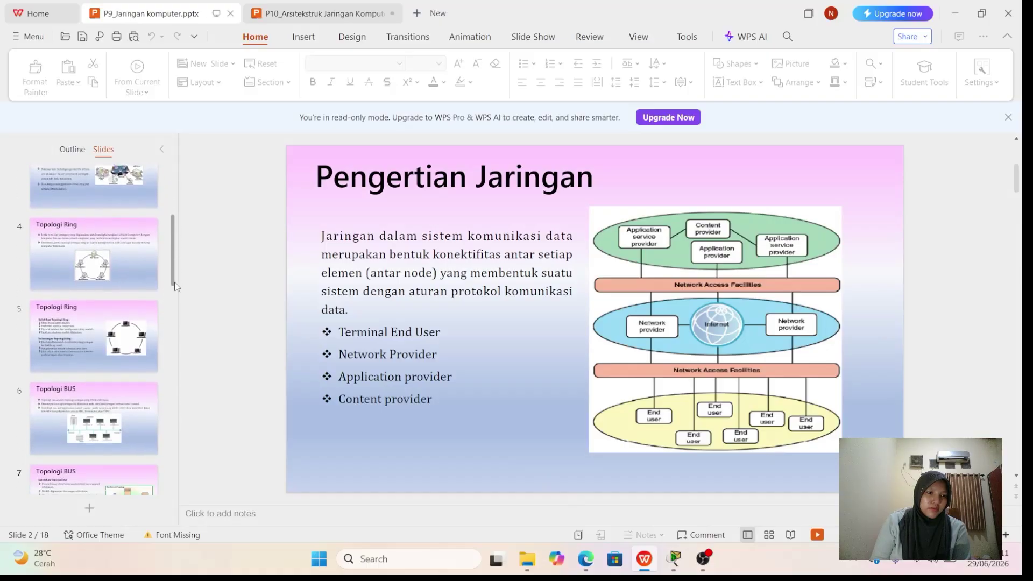
left_click(134, 412)
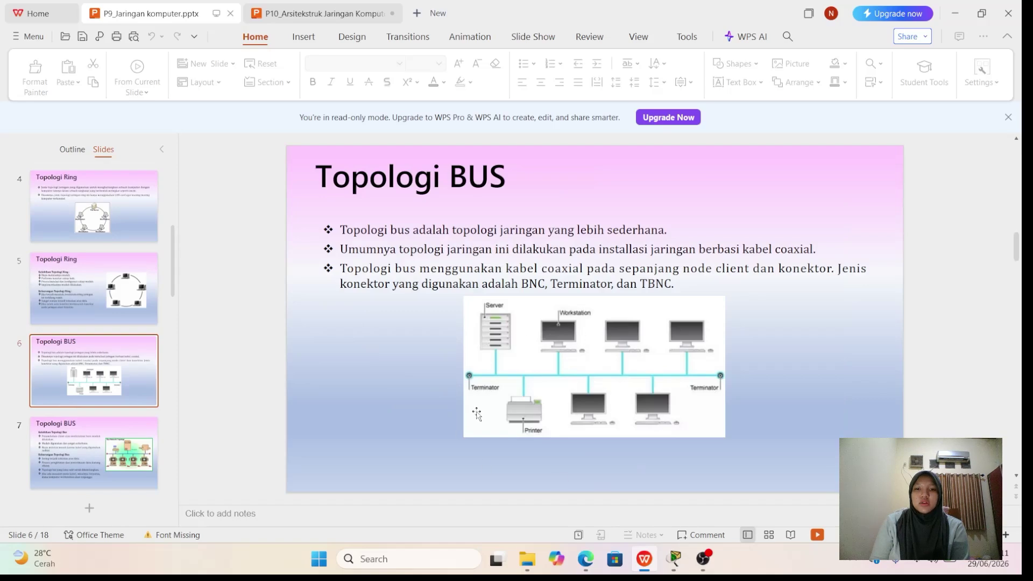
- Return to the JARINGAN LAN topology in Cisco Packet Tracer and check PC5's IP configuration
mouse_move(674, 554)
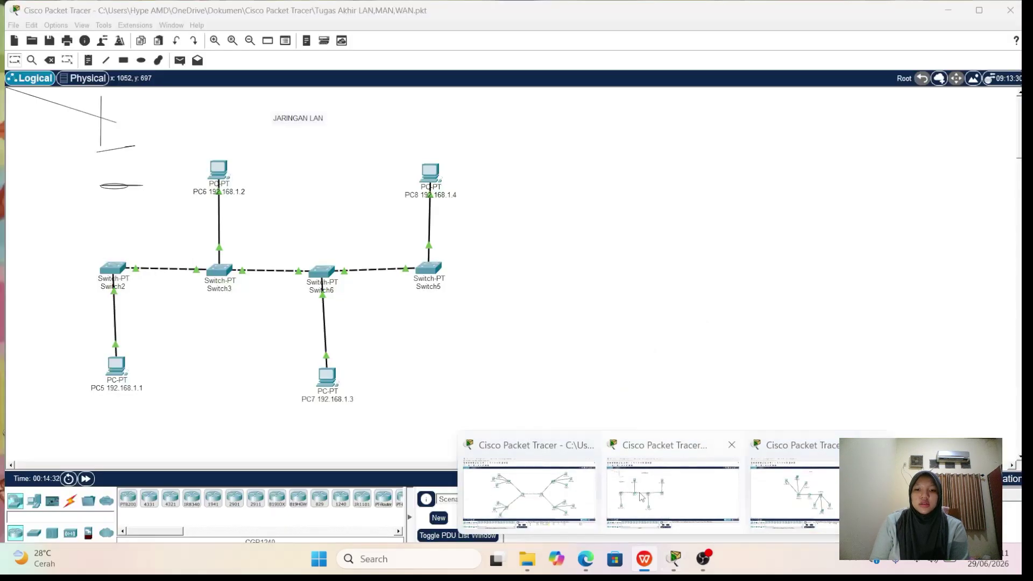
left_click(636, 493)
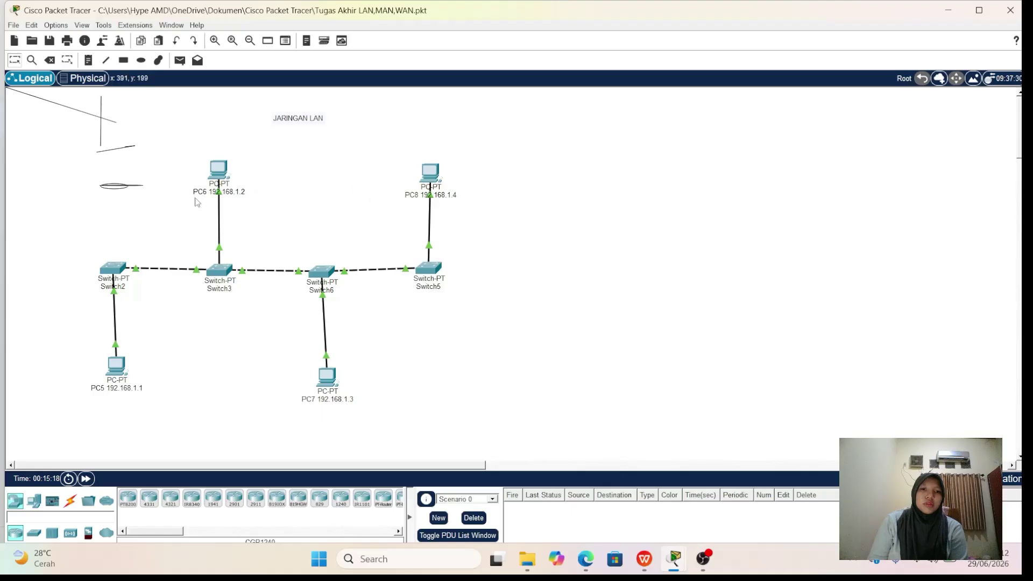
left_click(122, 370)
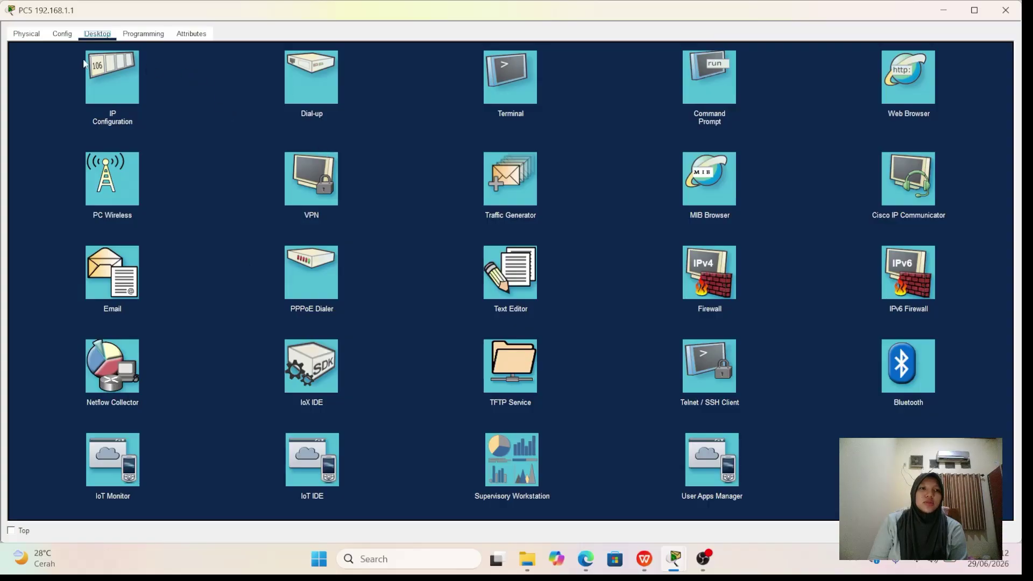
left_click(116, 86)
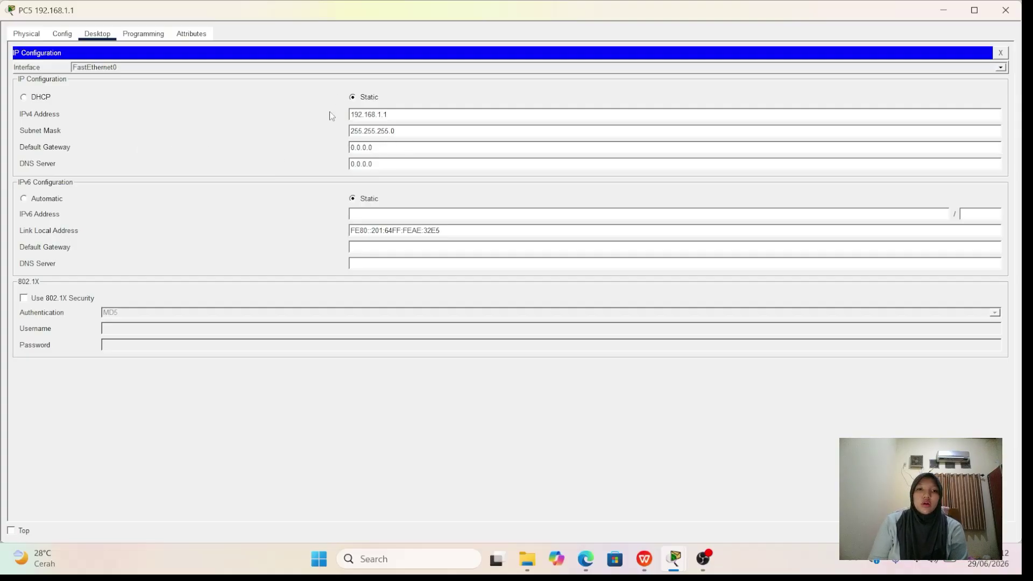
left_click(1016, 14)
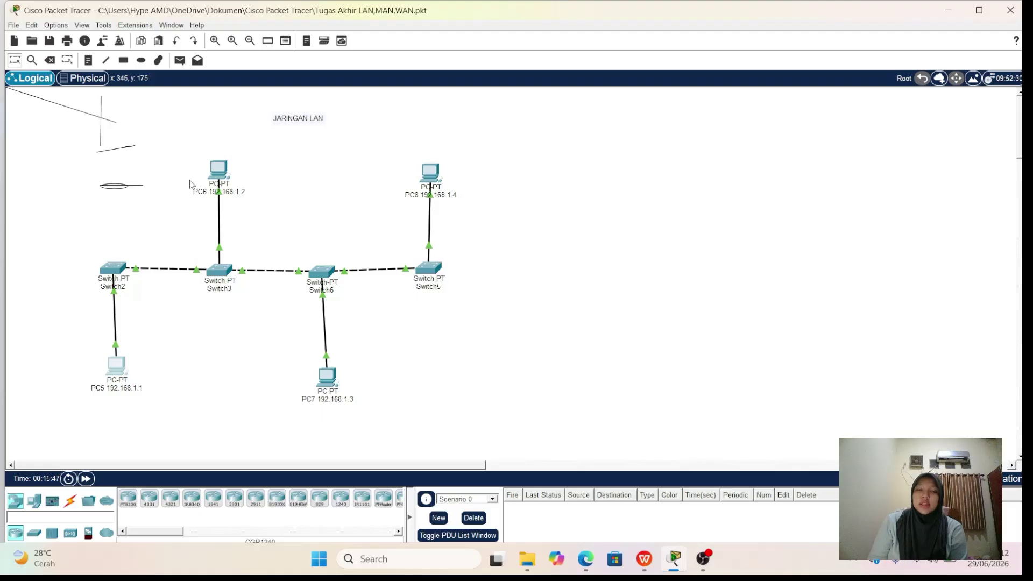
- Check the IPv4 address and subnet mask in PC6's IP configuration and close the device window
left_click(216, 179)
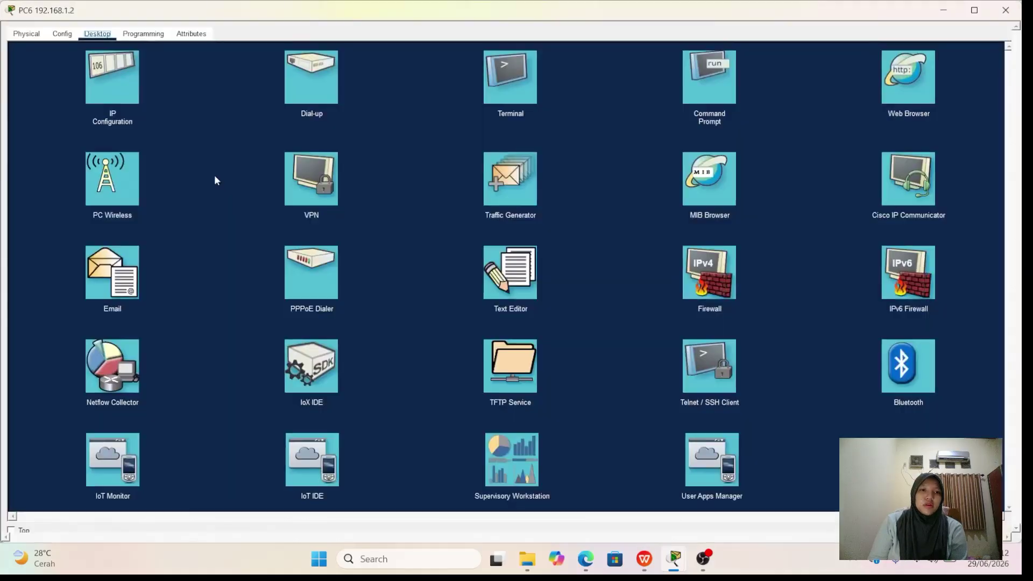
left_click(114, 86)
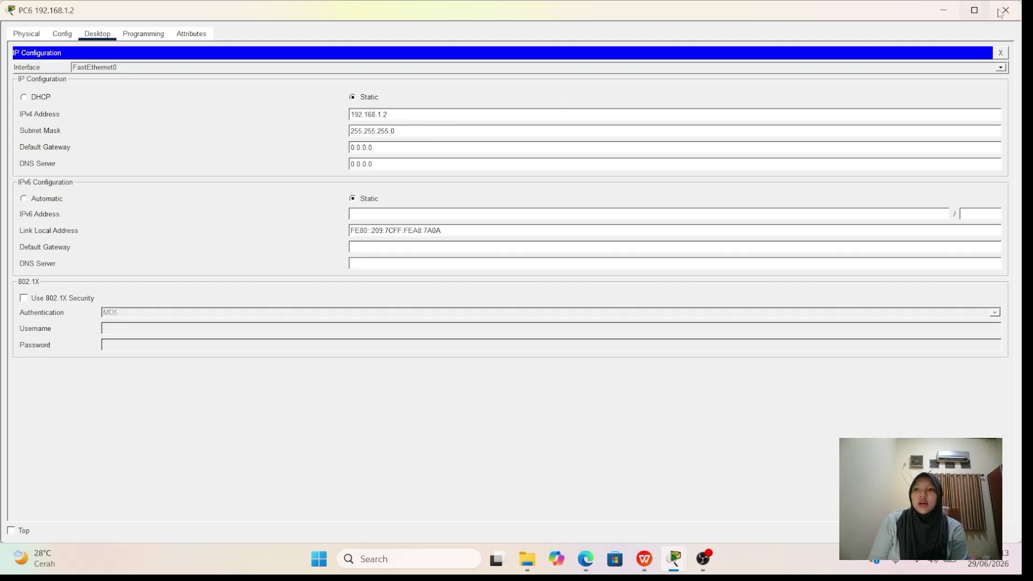
left_click(1019, 9)
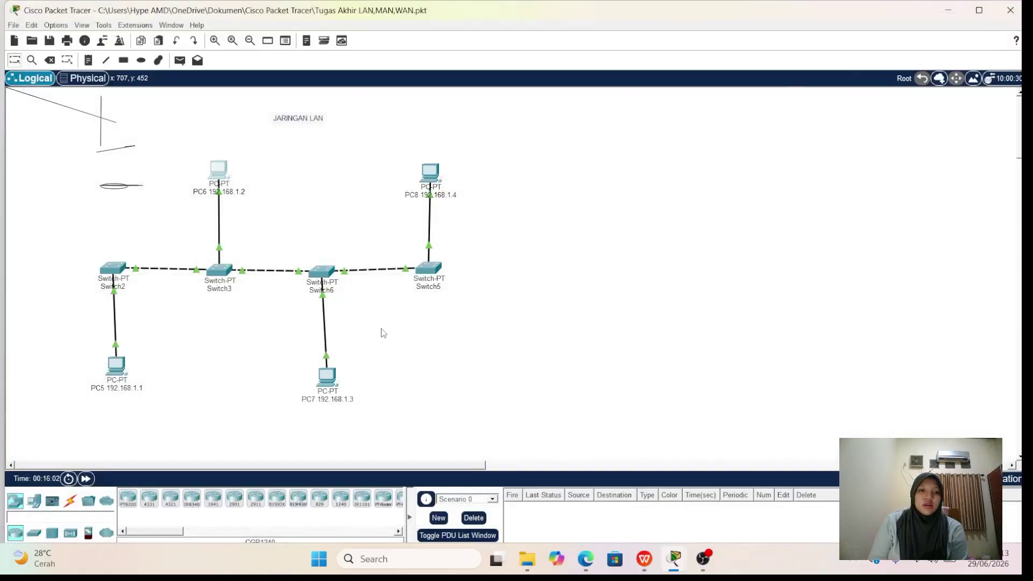
- Check the IPv4 address and subnet mask in PC7's IP configuration and close the device window
left_click(319, 388)
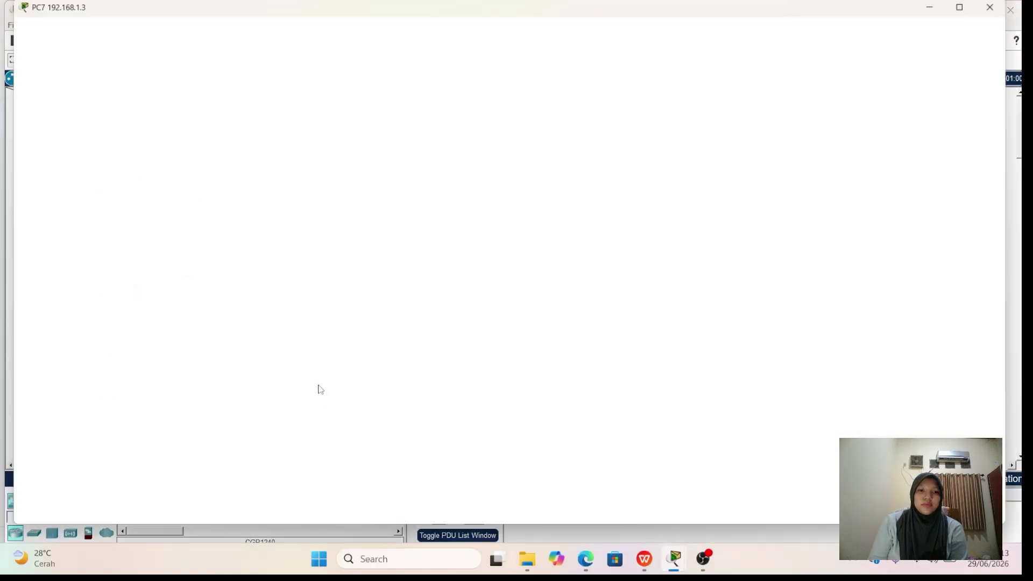
left_click(109, 36)
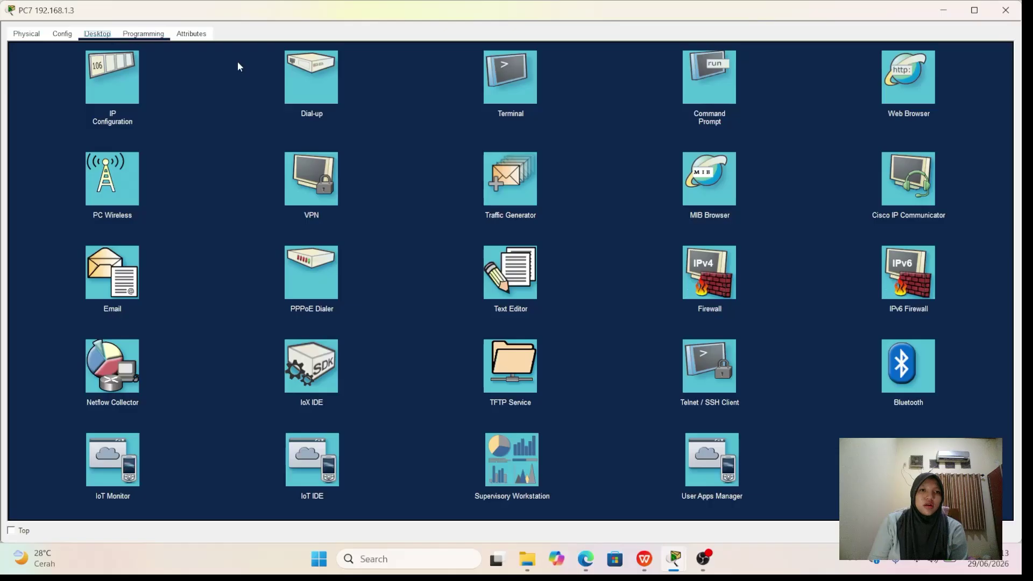
left_click(134, 77)
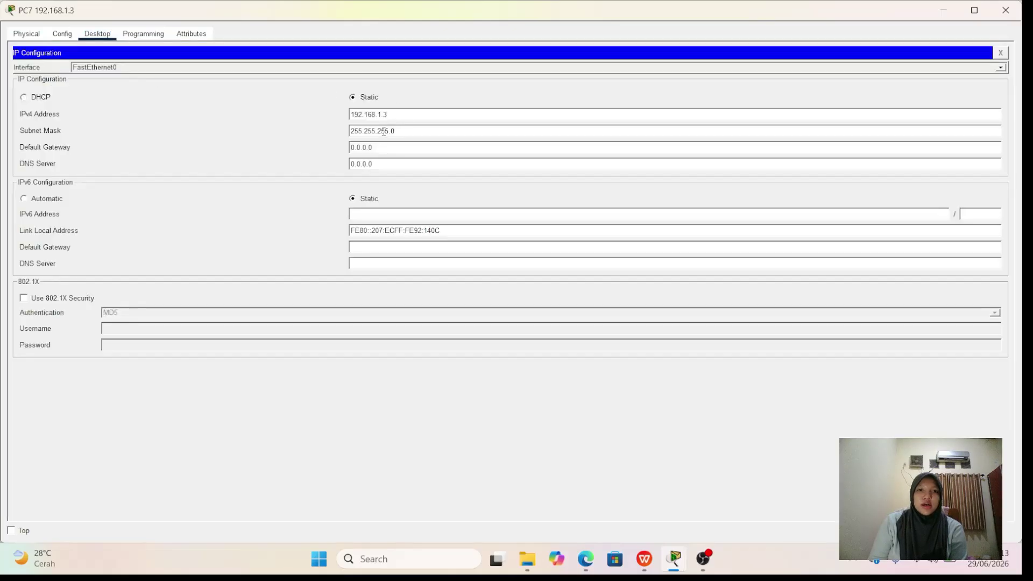
left_click(1005, 10)
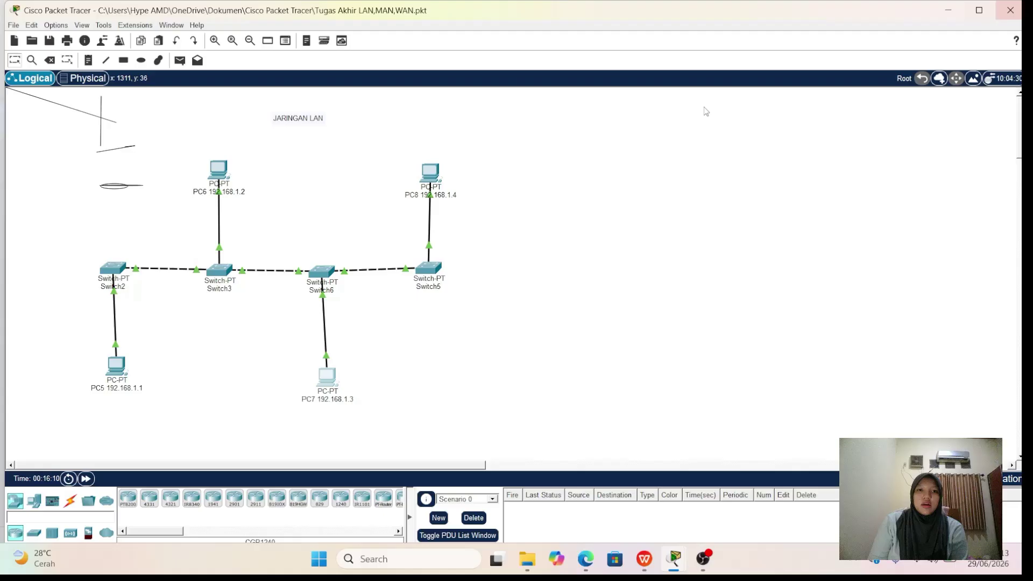
- Check the IPv4 address and subnet mask in PC8's IP configuration and close the device window
left_click(432, 177)
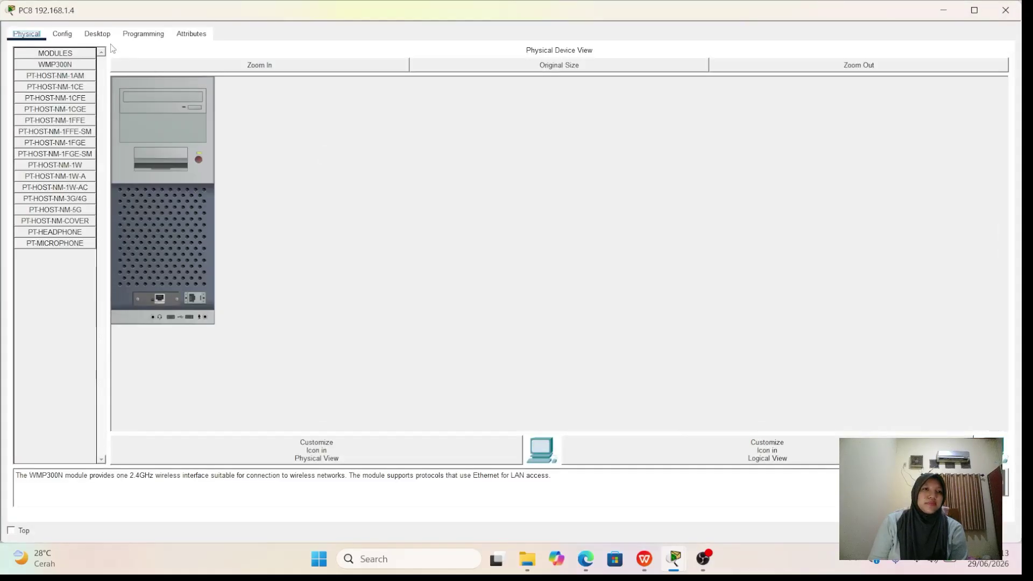
left_click(104, 37)
left_click(120, 90)
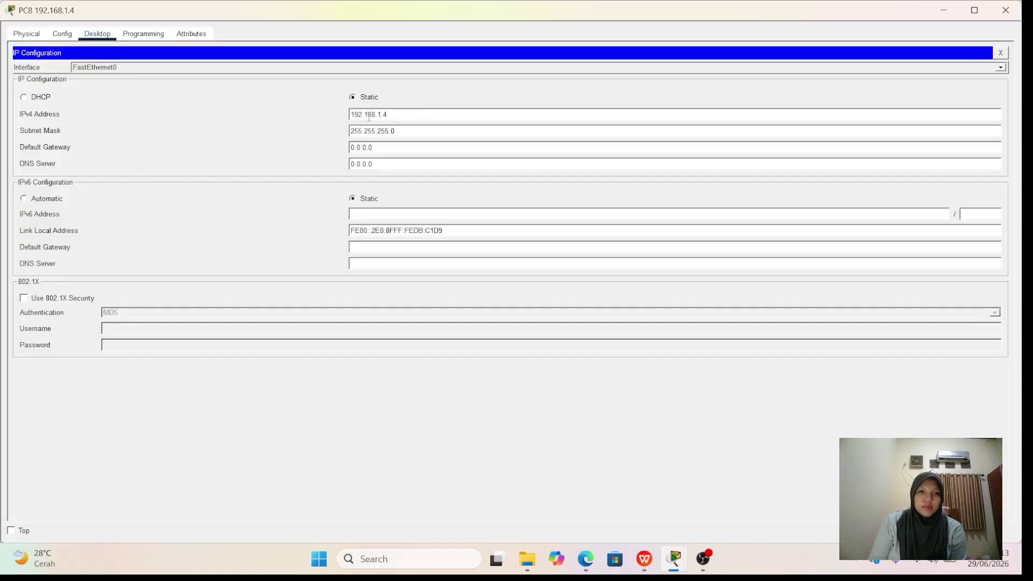
left_click(1005, 9)
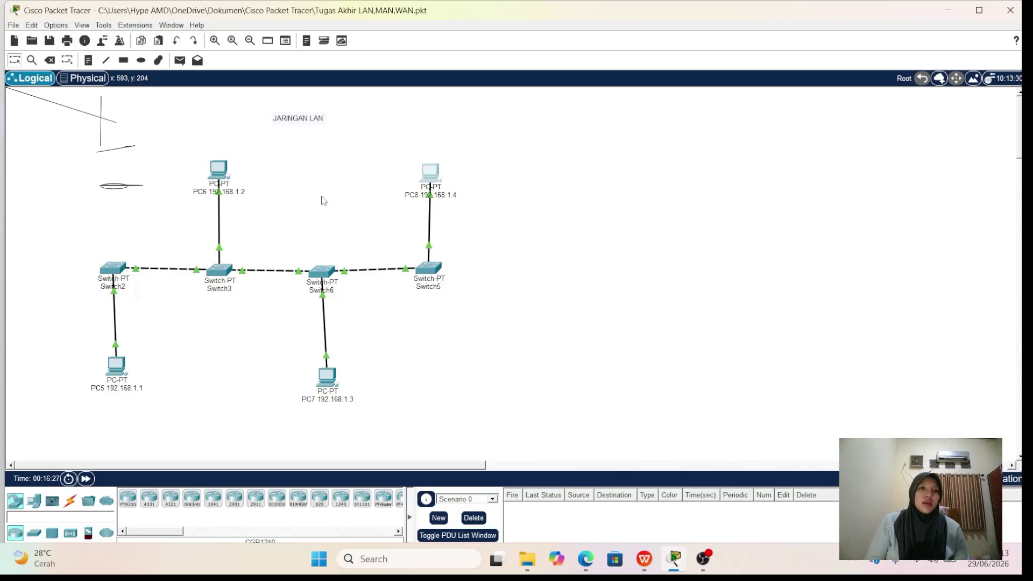
- Send a simple PDU from PC5 to PC6 in real-time mode to test their connection
left_click(180, 61)
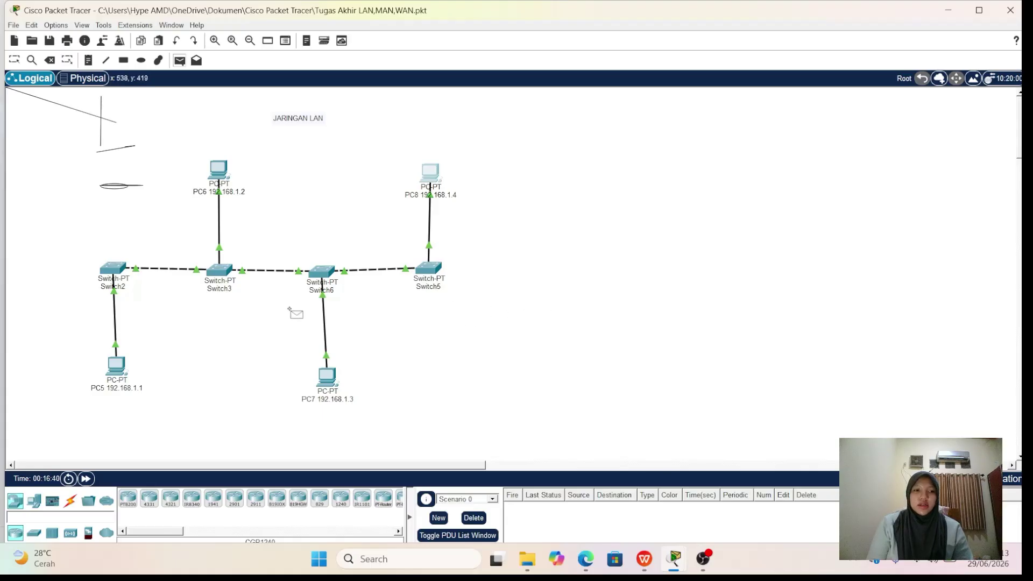
left_click(117, 367)
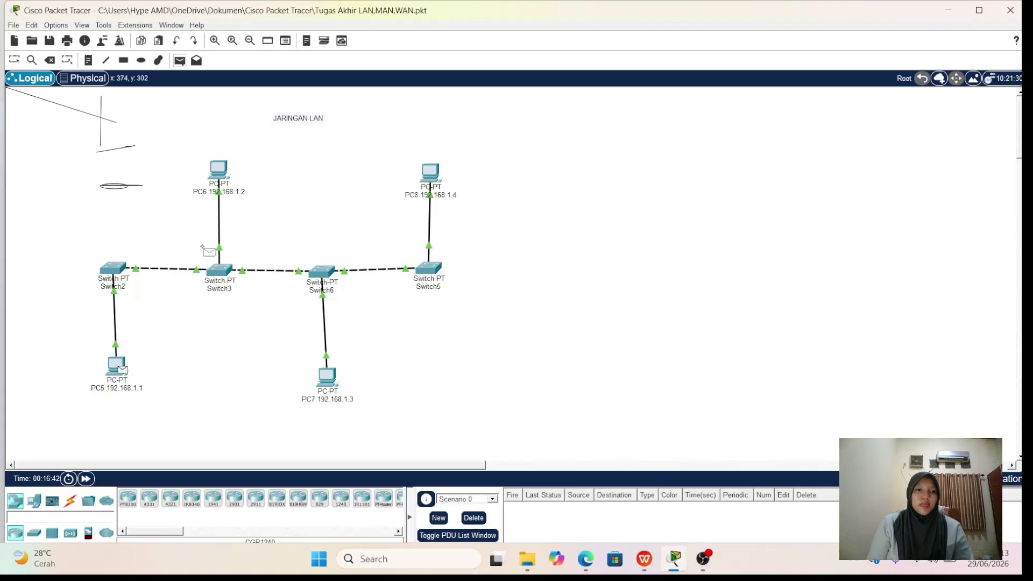
left_click(221, 169)
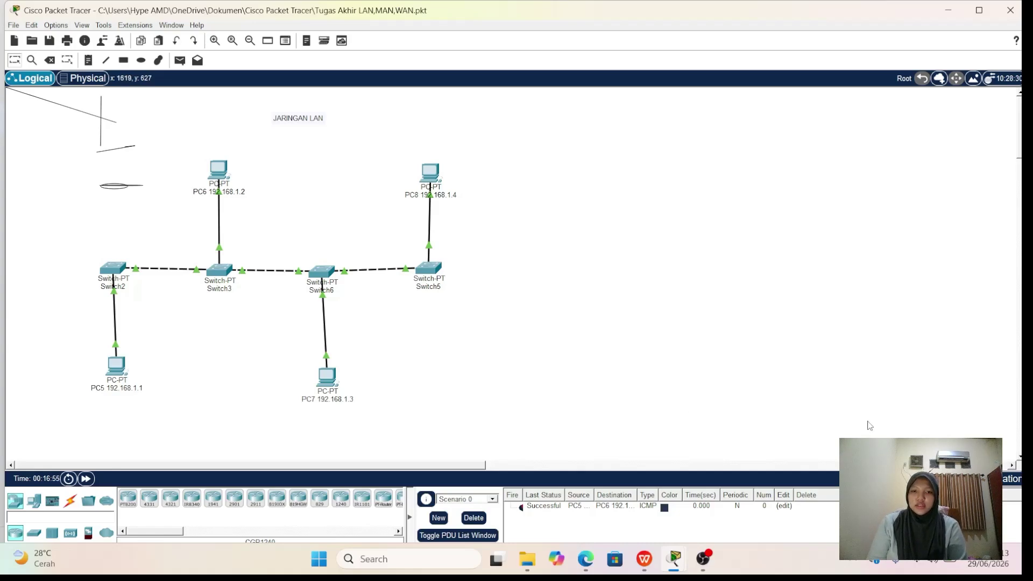
- Change to simulation mode and add a simple PDU from PC6 to PC8
left_click(1011, 478)
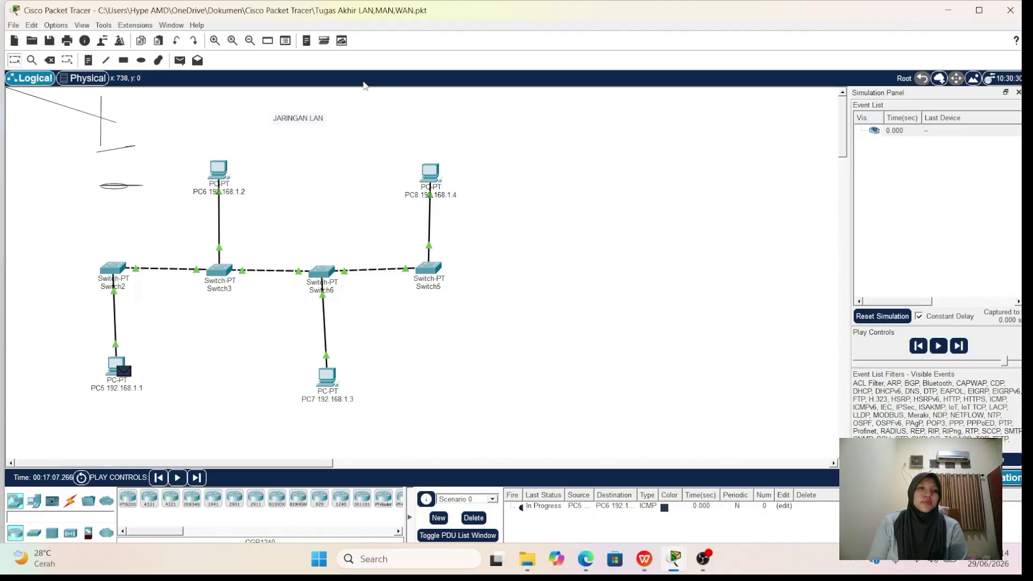
left_click(180, 59)
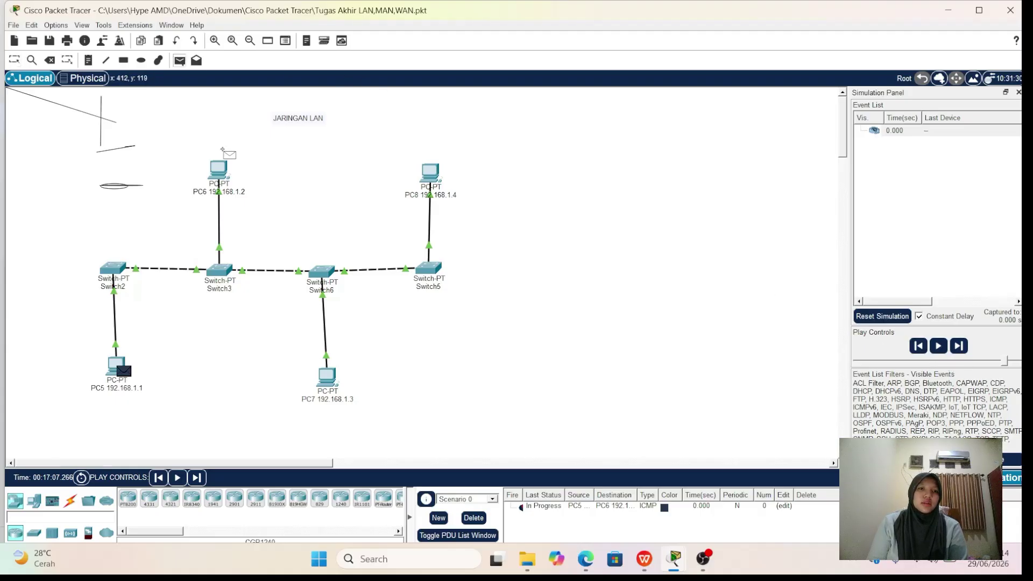
left_click(218, 165)
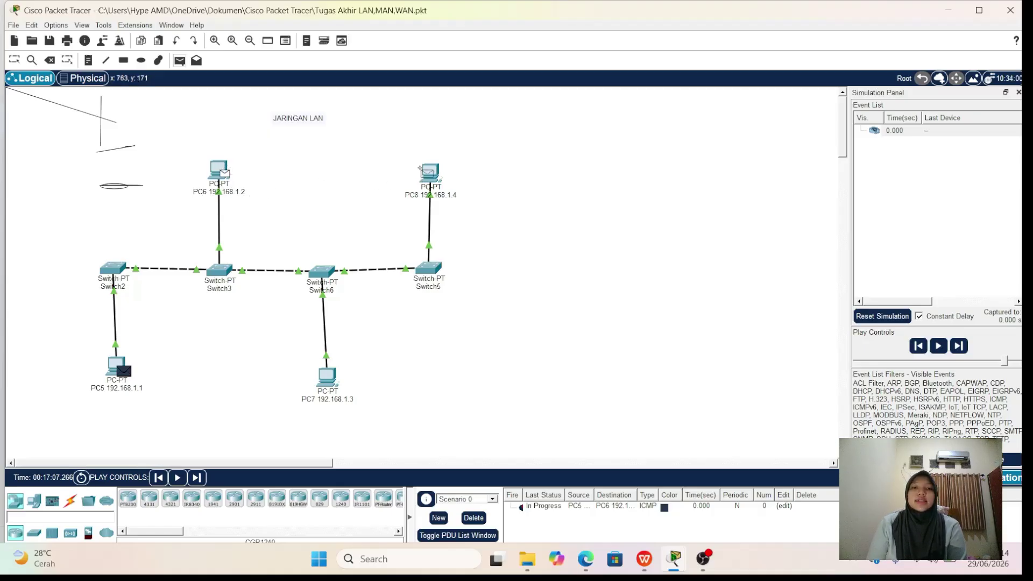
left_click(432, 175)
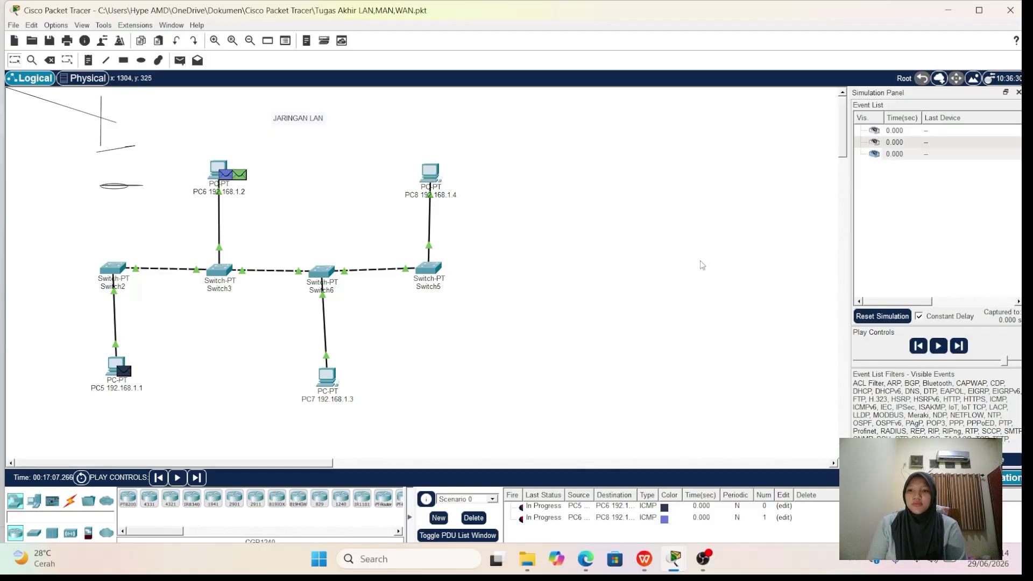
- Play the simulation of the queued PDUs, pause it, and return to real-time mode
left_click(939, 346)
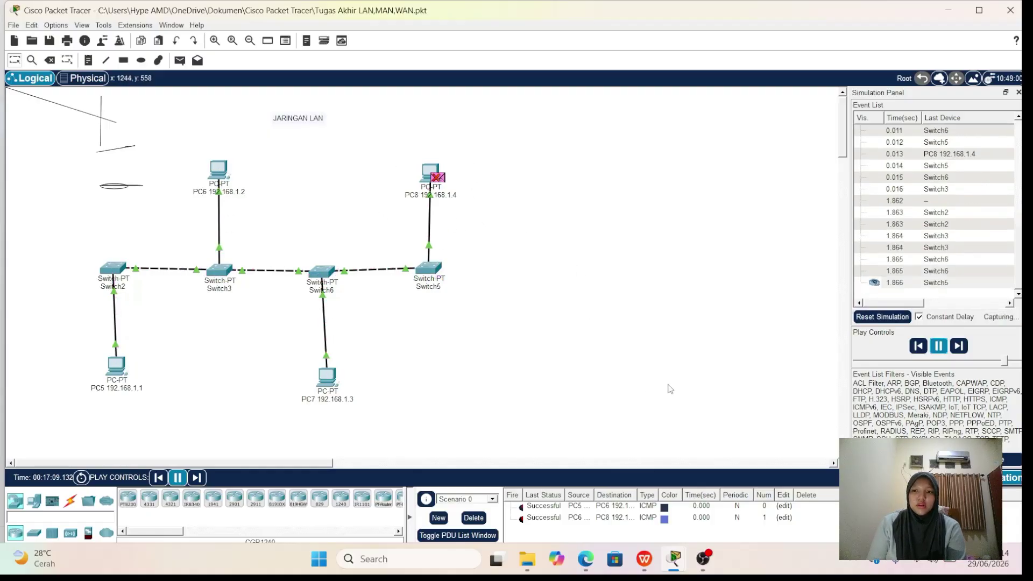
left_click(940, 347)
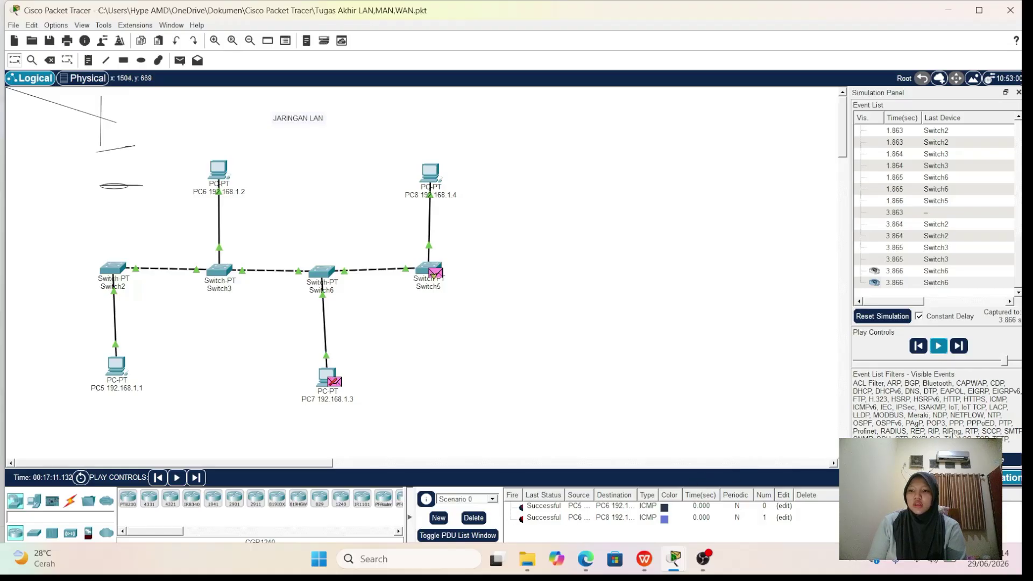
left_click(935, 477)
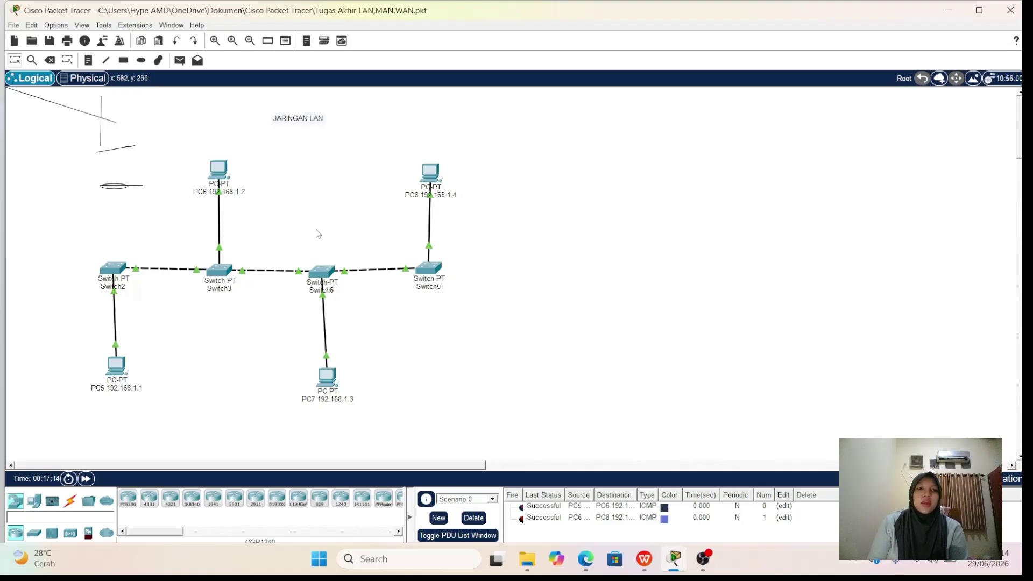
left_click(121, 368)
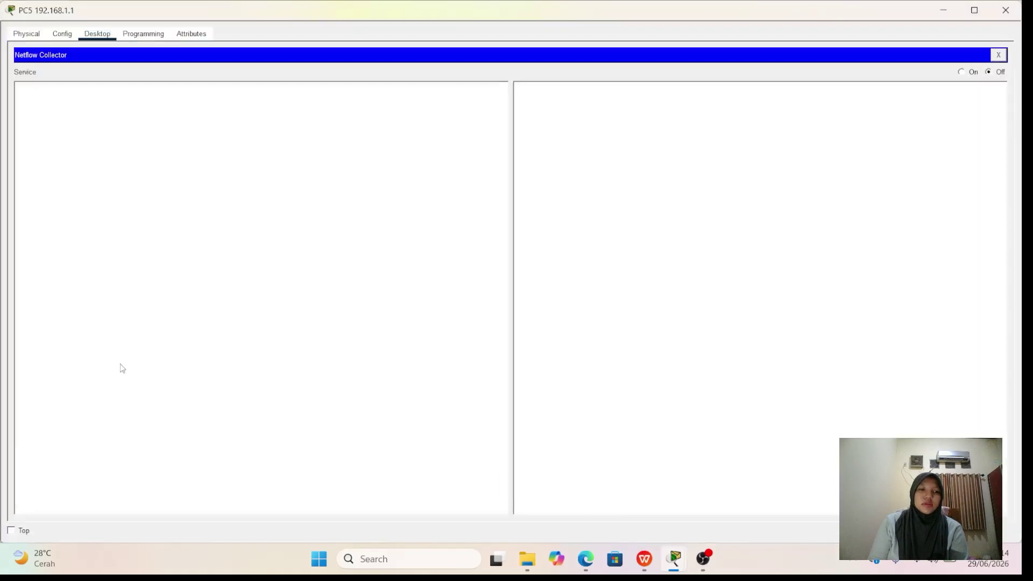
left_click(999, 55)
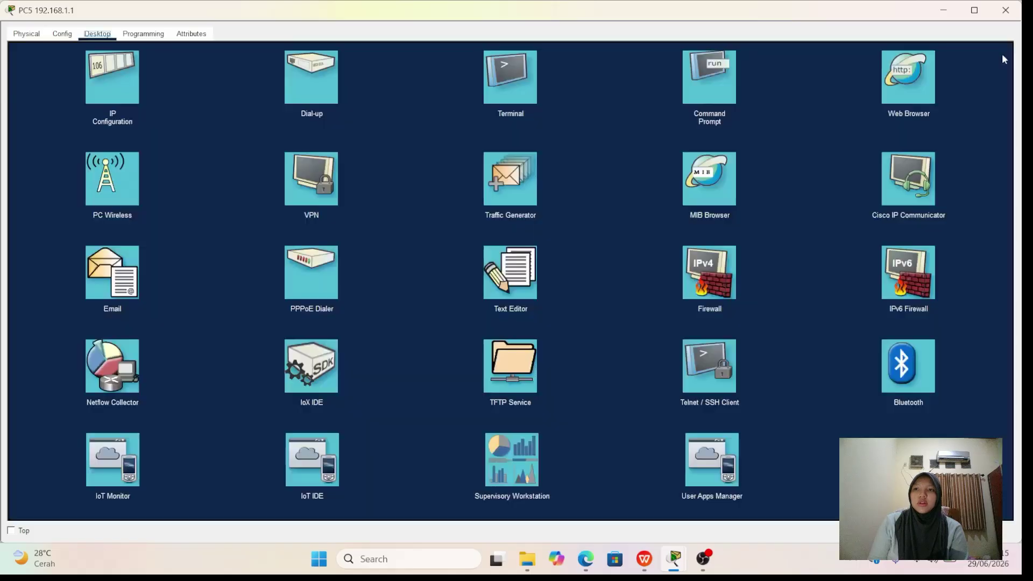
left_click(691, 101)
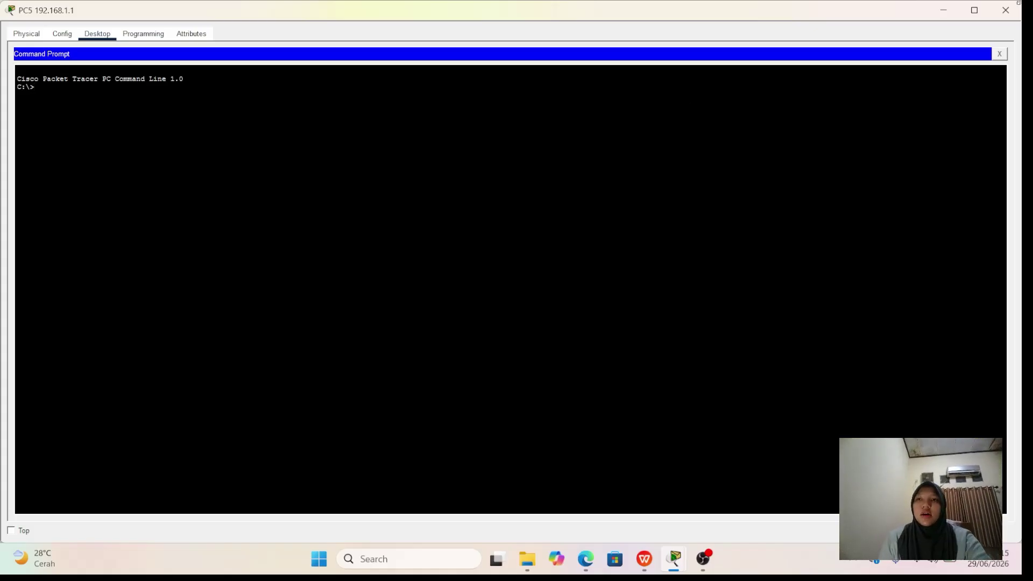
left_click(1006, 10)
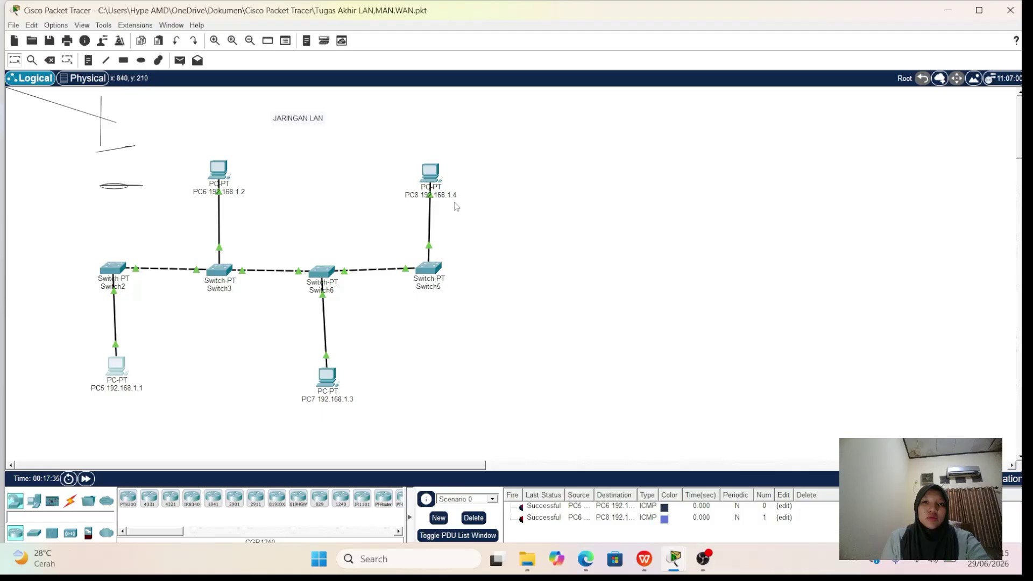
- Open PC5's command prompt in place of the Netflow Collector and ping PC8 at 192.168.1.4
left_click(122, 364)
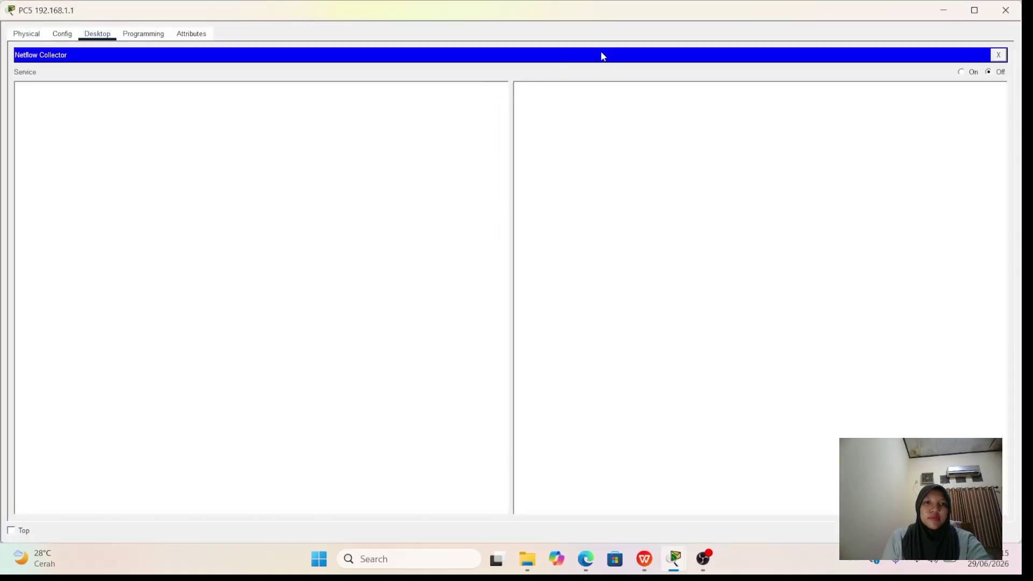
left_click(999, 55)
left_click(715, 69)
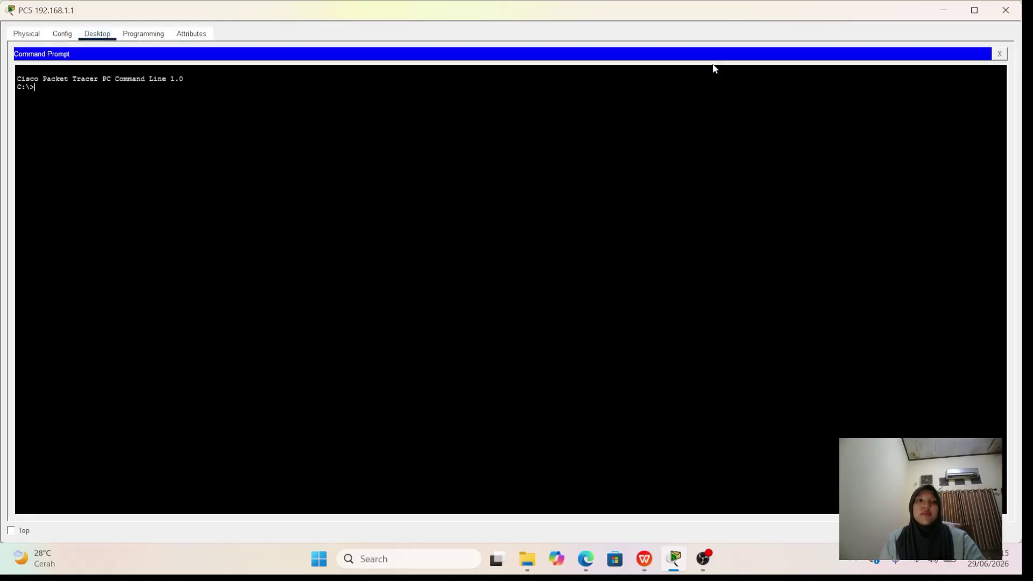
type("p")
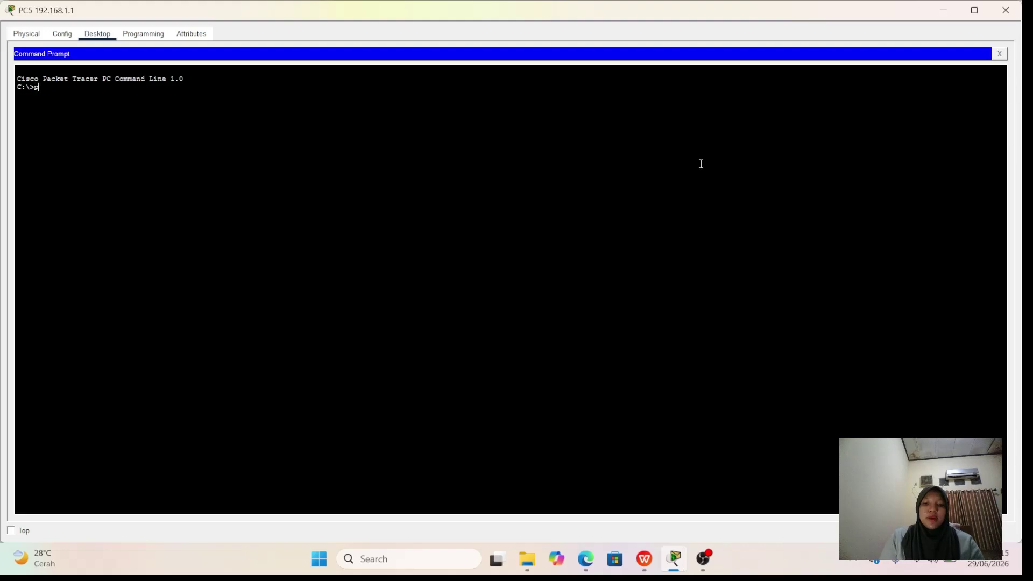
type("ing 192")
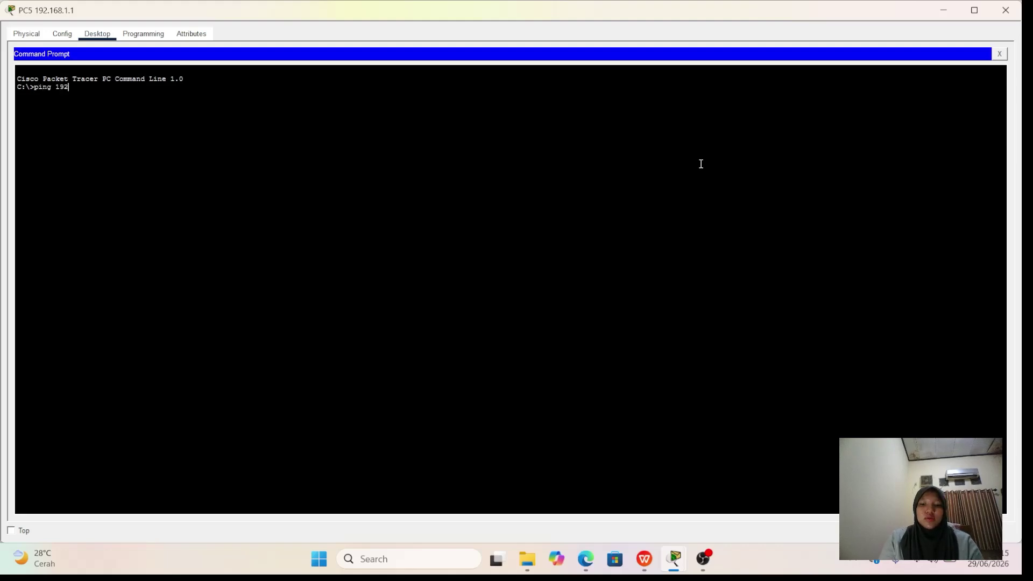
type(".168.1.4")
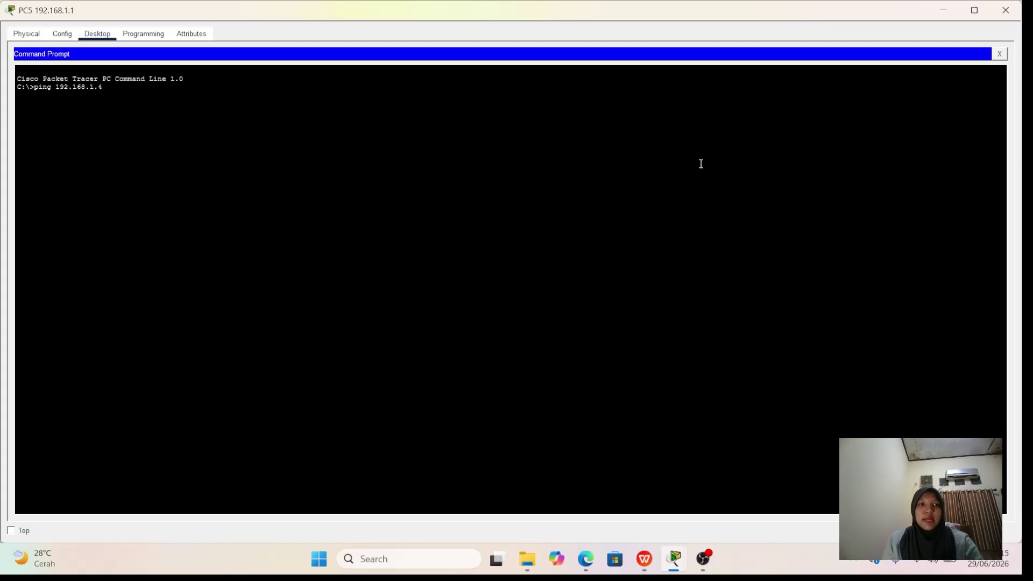
key("Return")
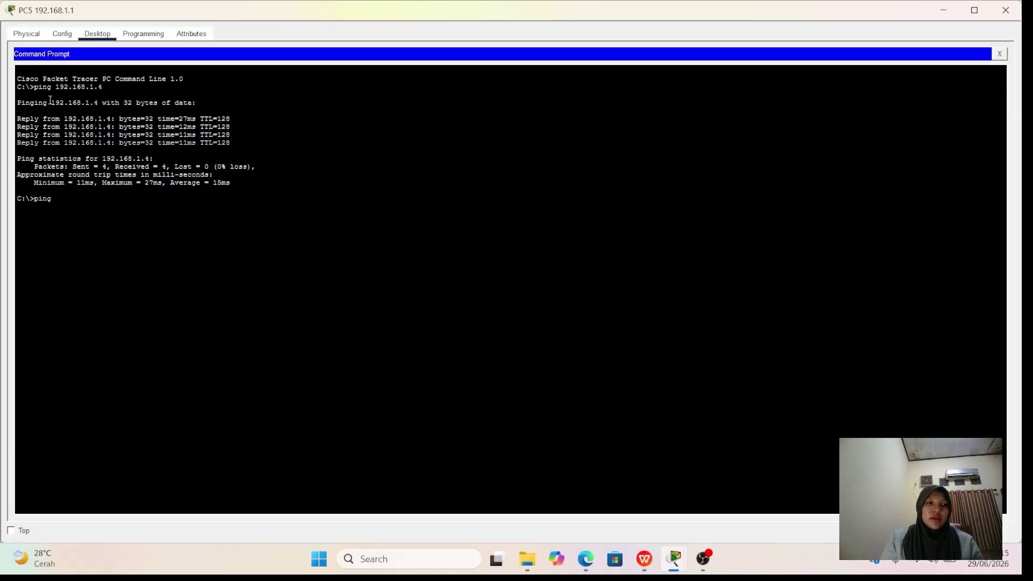
- Ping the unassigned address 192.168.1.5 from PC5's command prompt, reopening the device window before running the command
key("BackSpace")
key("BackSpace")
key("BackSpace")
key("BackSpace")
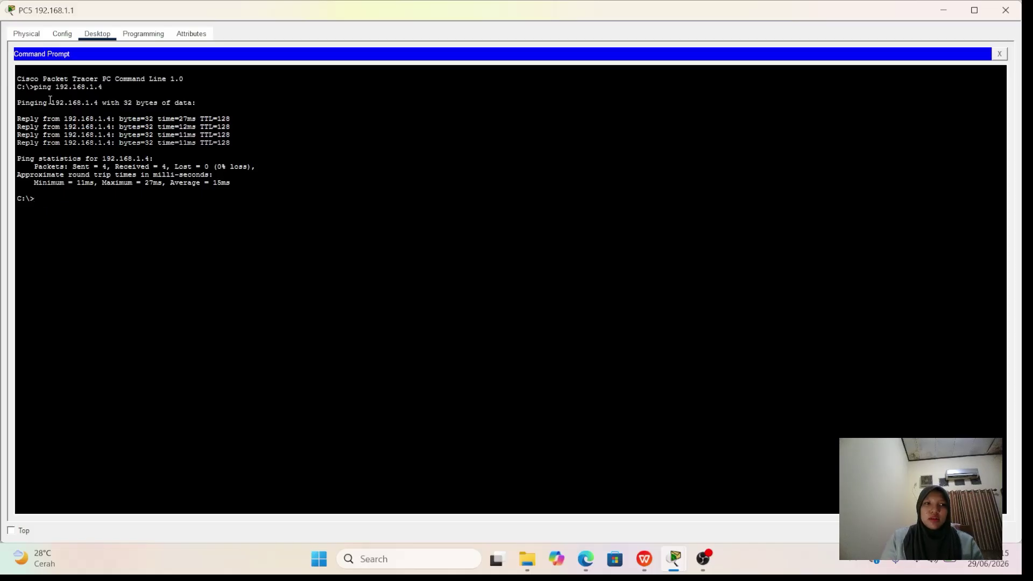
key("Up")
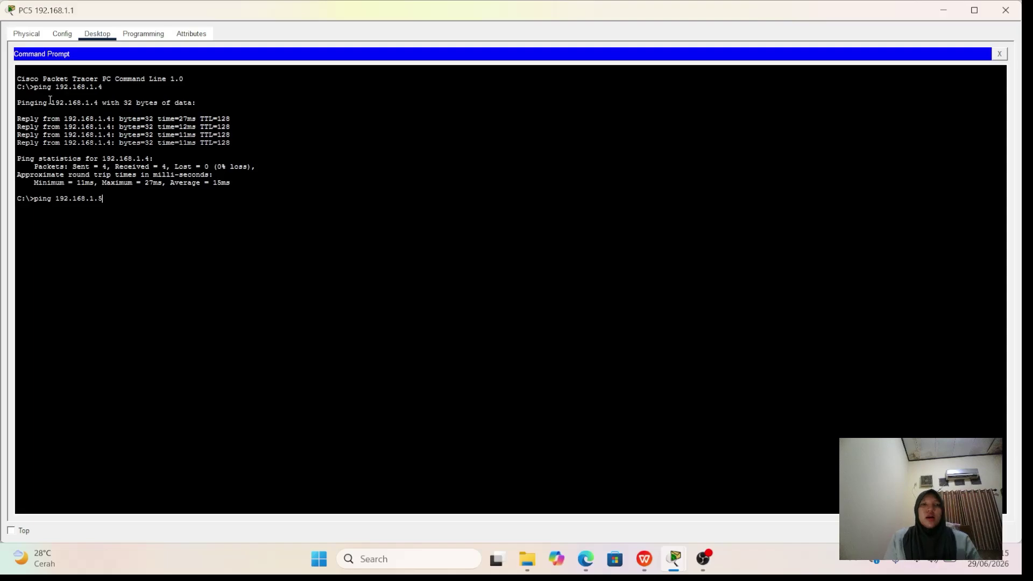
type("5")
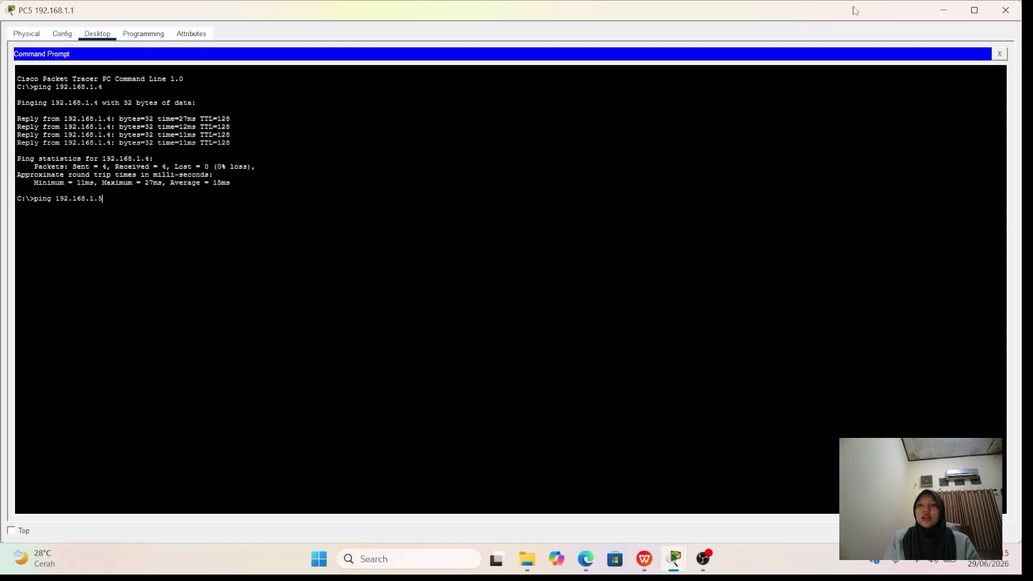
left_click(1007, 11)
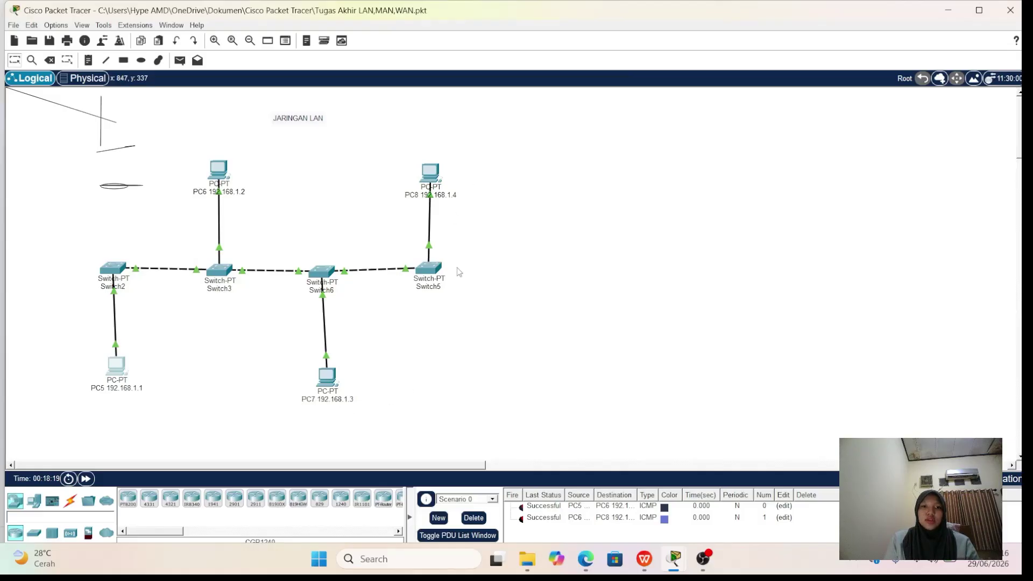
left_click(116, 367)
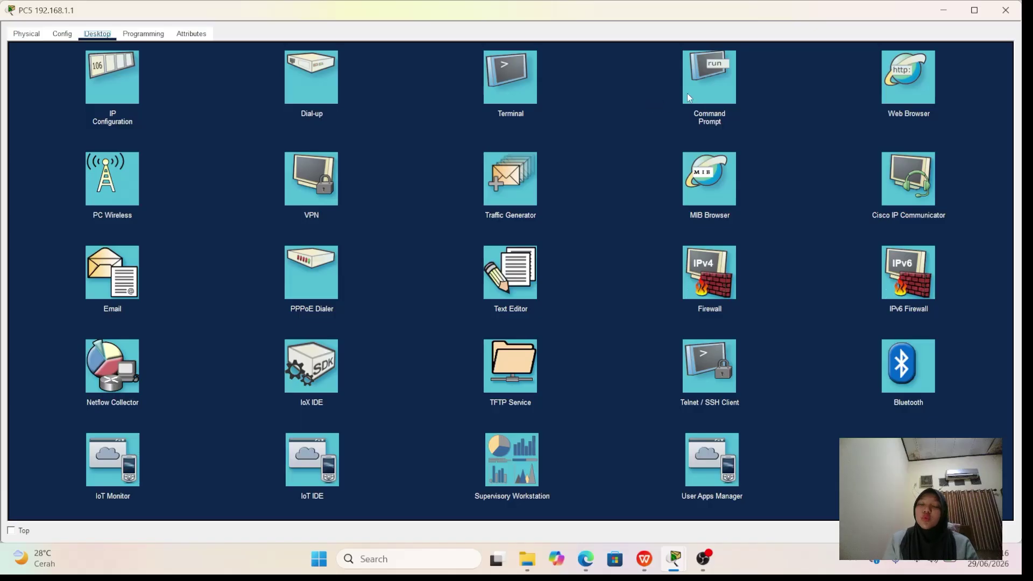
left_click(687, 97)
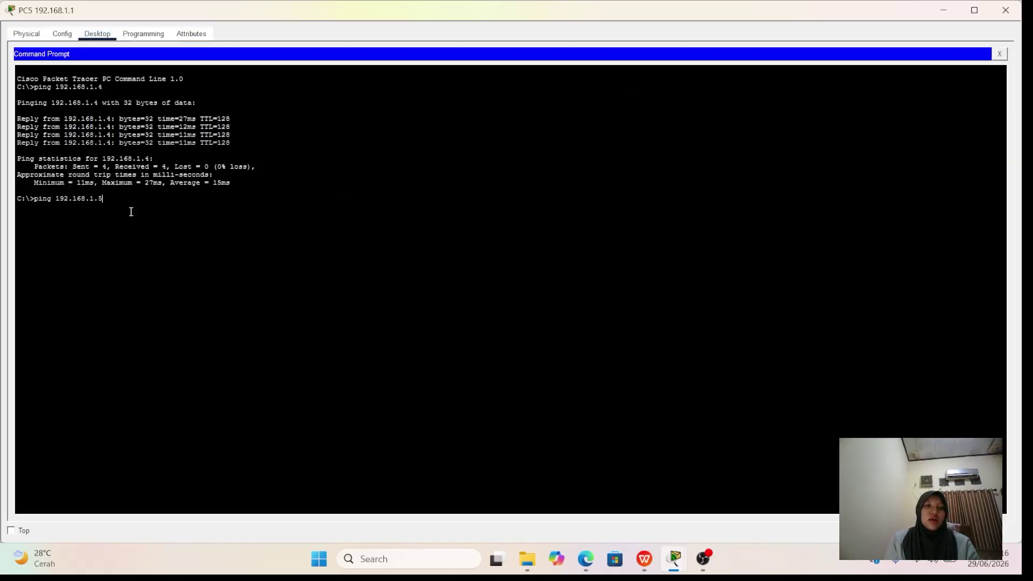
key("Return")
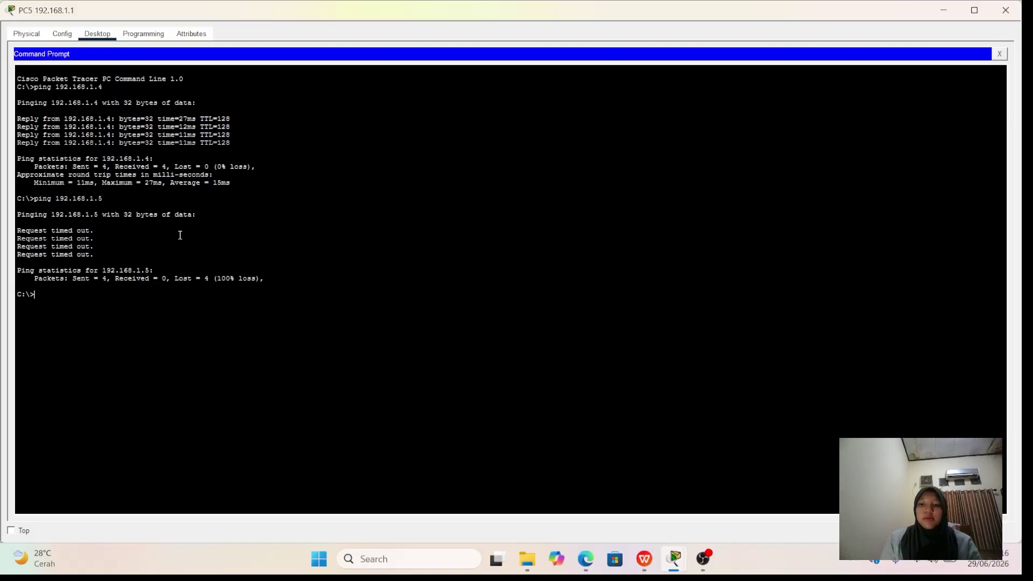
- Ping PC7 at 192.168.1.3 from PC5's command prompt and close the device window
type("pin")
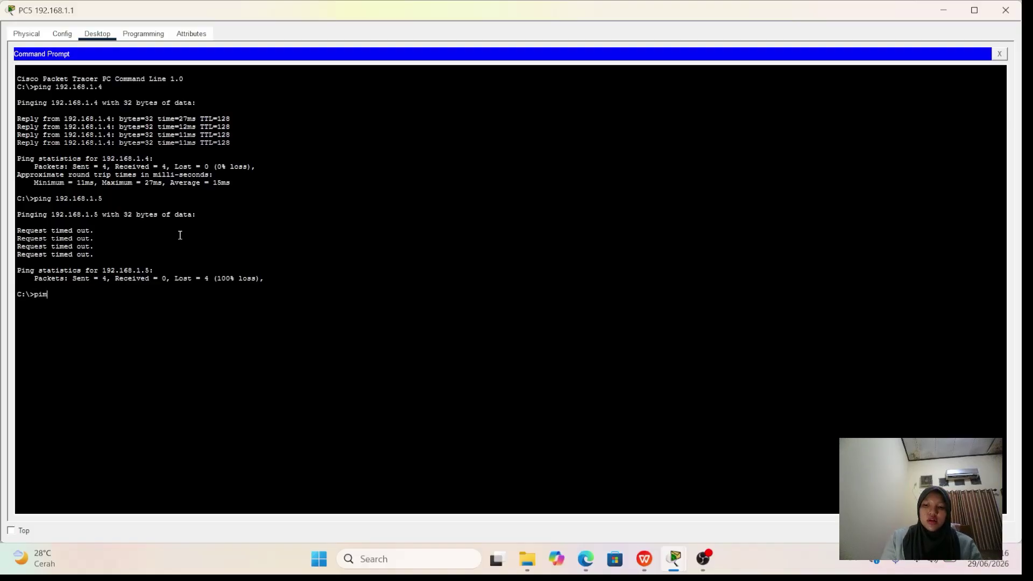
key("BackSpace")
key("BackSpace")
type("ping 192.168.1.")
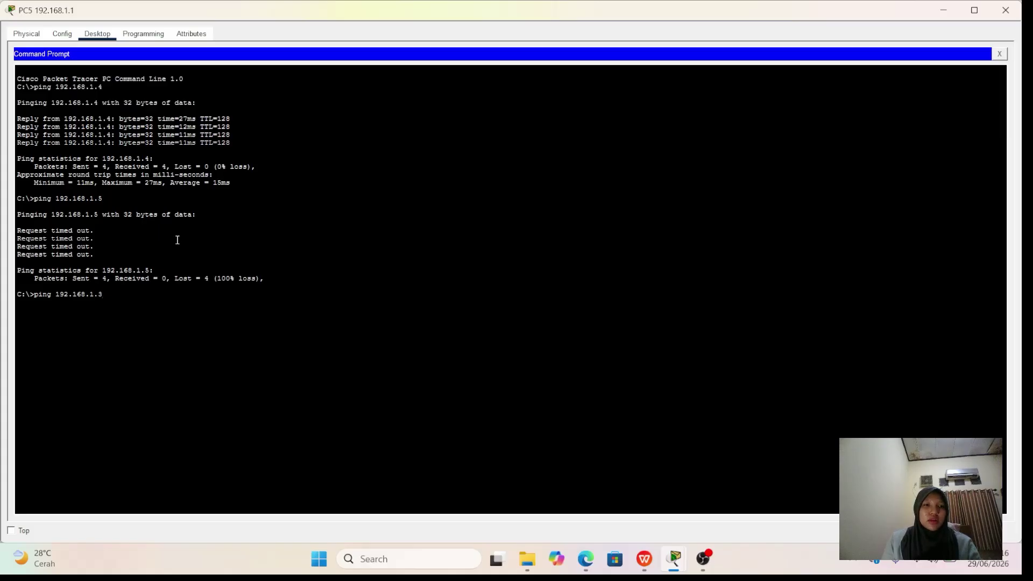
type("3")
key("Return")
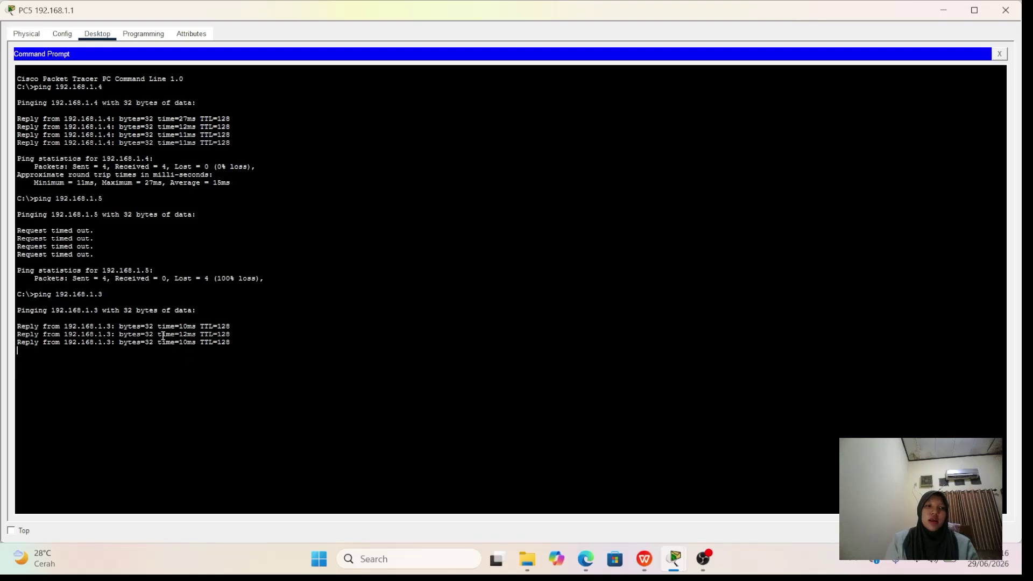
left_click(1006, 10)
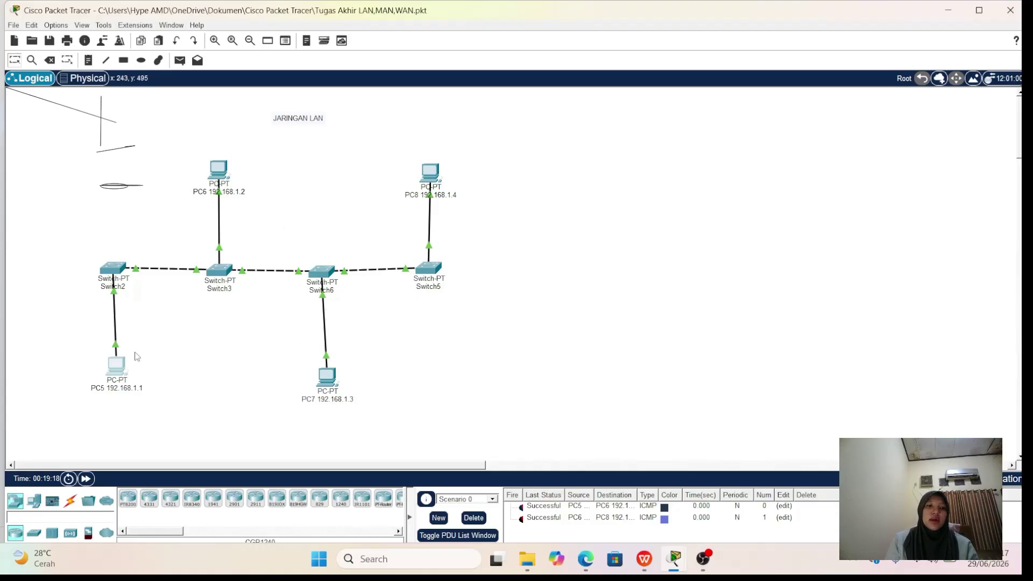
- Reopen PC5's command prompt, ping PC6 at 192.168.1.2, and close the device window
left_click(111, 371)
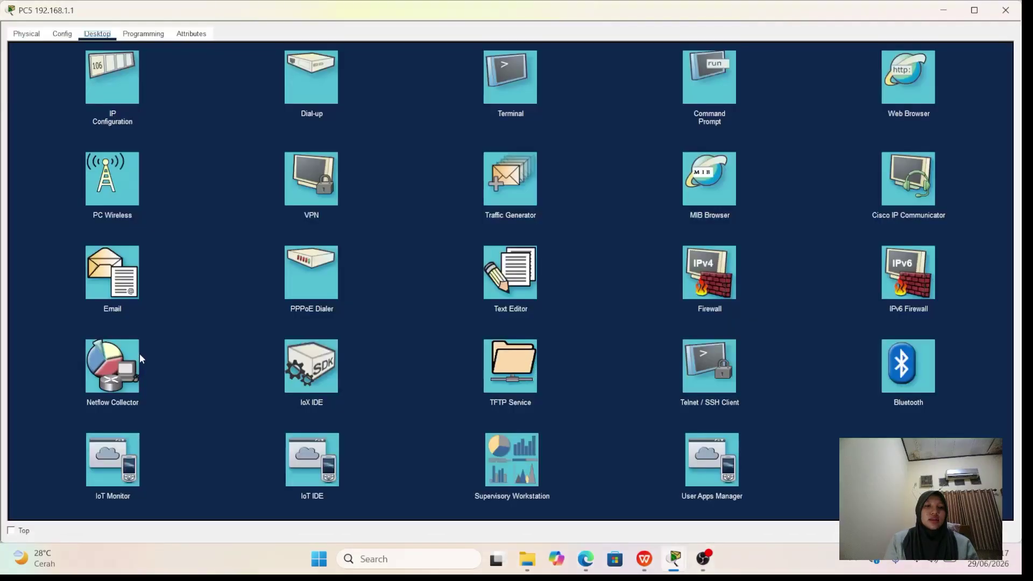
left_click(708, 80)
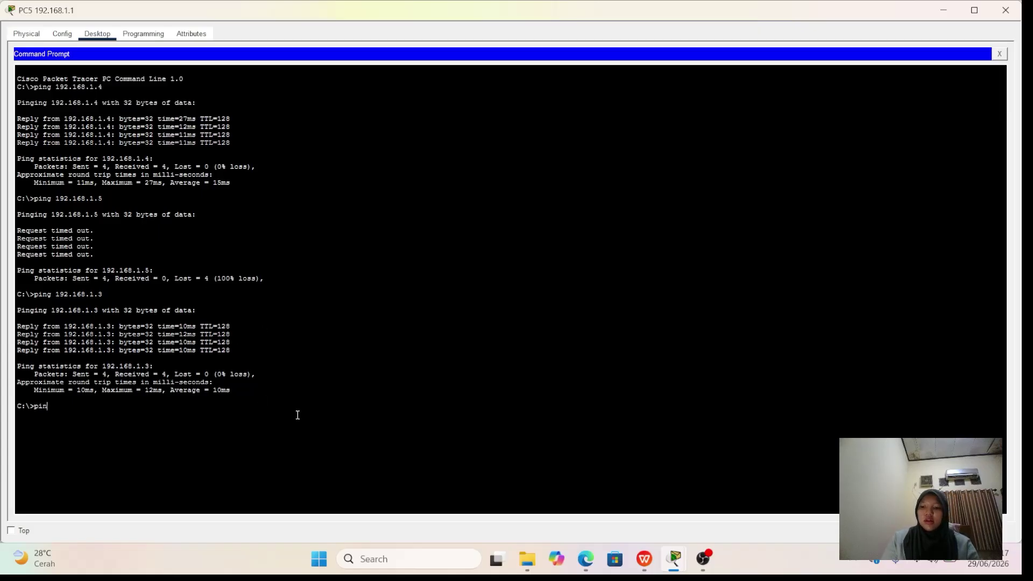
key("BackSpace")
key("BackSpace")
key("BackSpace")
key("Up")
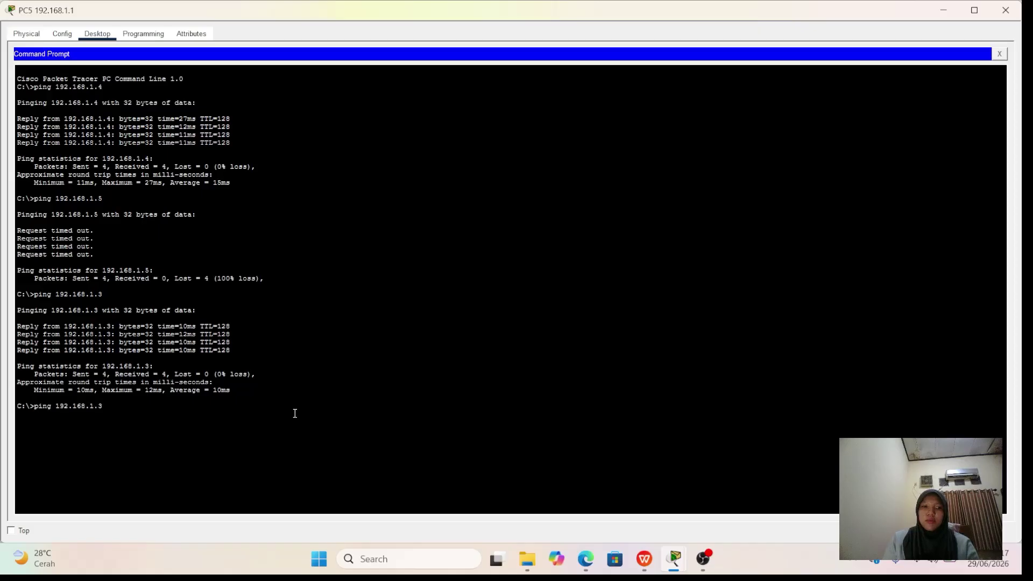
key("BackSpace")
type("2")
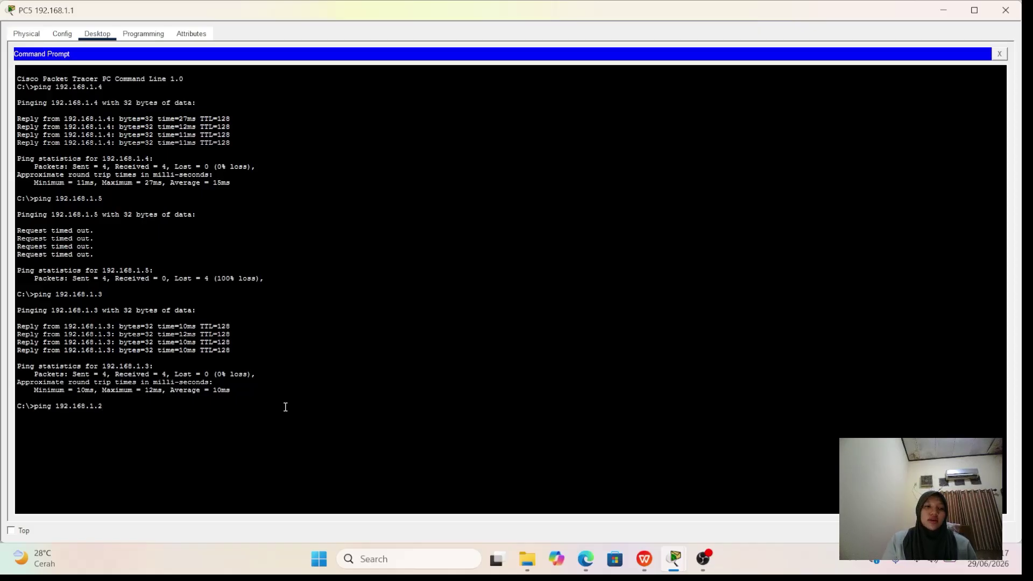
key("Return")
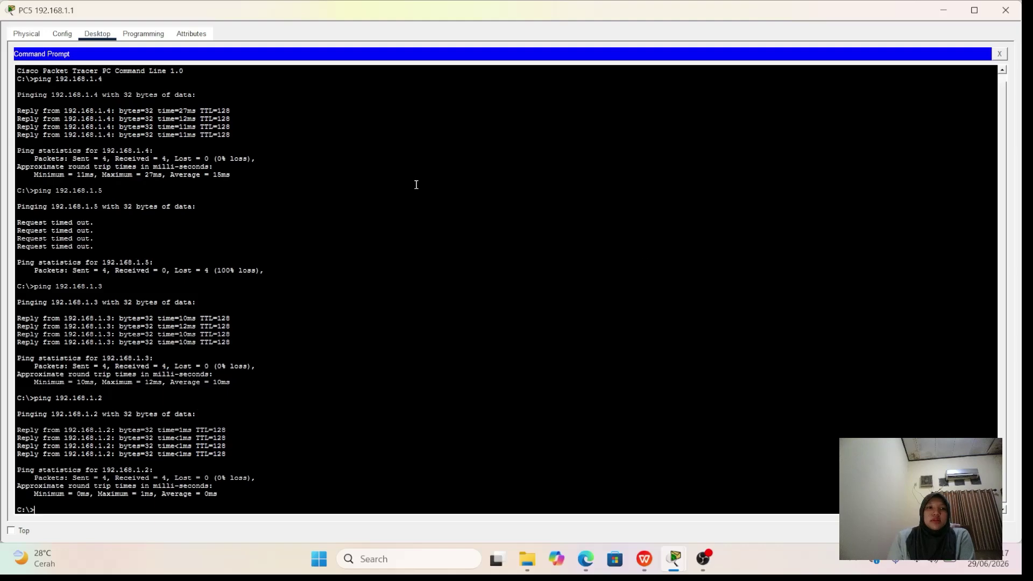
left_click(1006, 11)
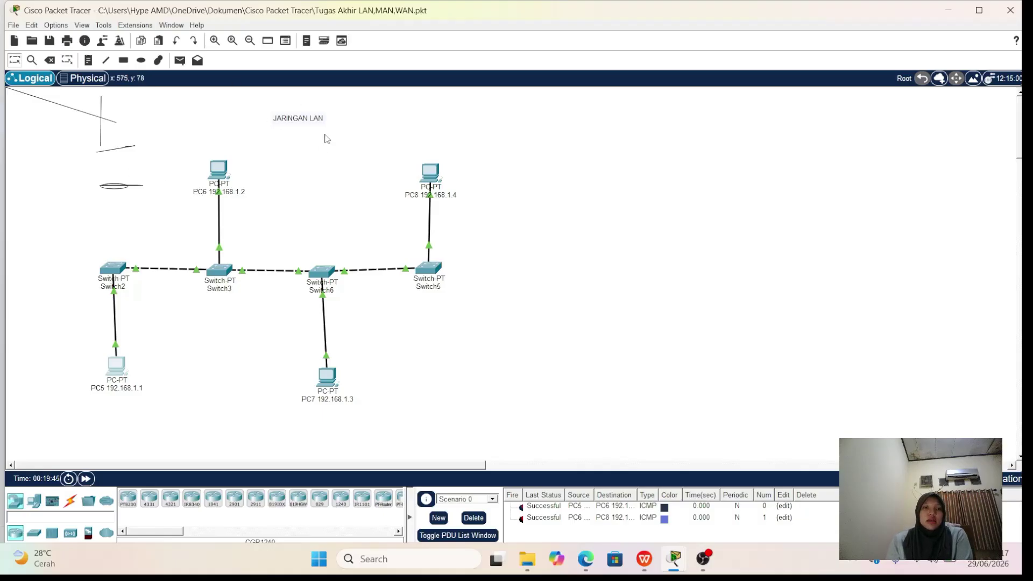
- Send a simple PDU from PC8 to PC7 to test their connection
left_click(180, 60)
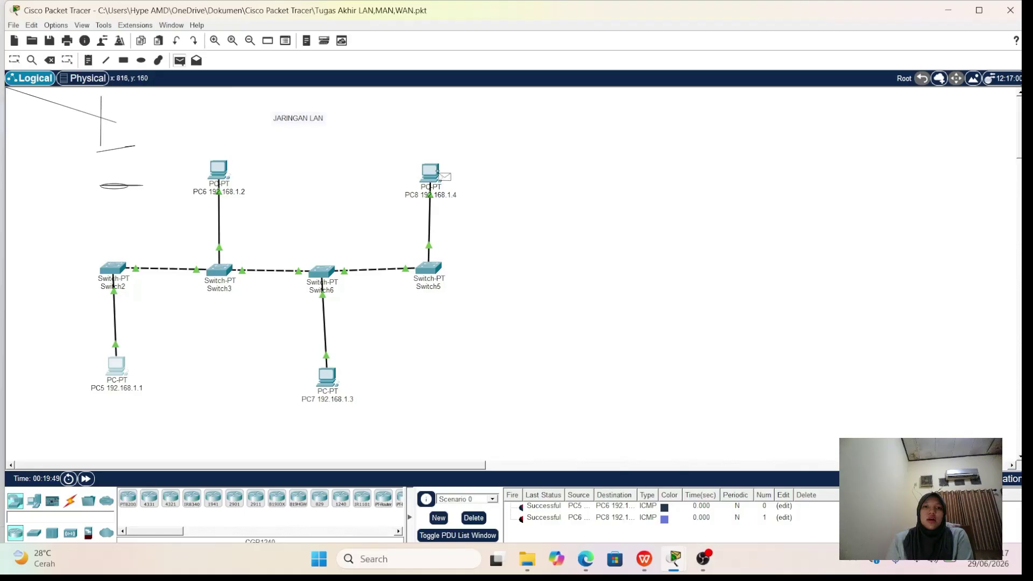
left_click(433, 172)
left_click(327, 378)
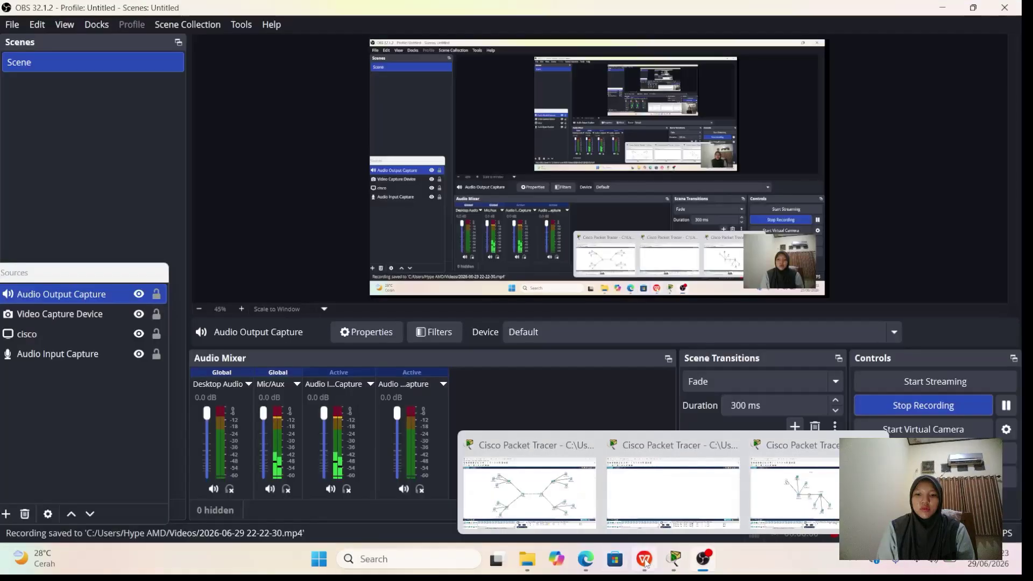
- Review the Metropolitan Area Network (MAN) slide in the P10 presentation in WPS and switch to the P3_MAN.pkt window in Cisco Packet Tracer
mouse_move(644, 559)
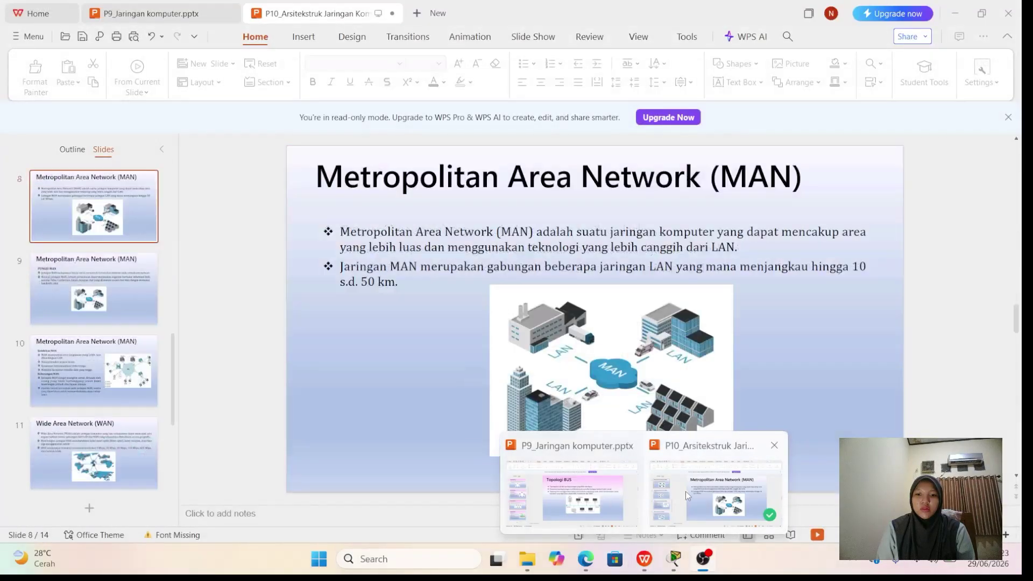
left_click(685, 492)
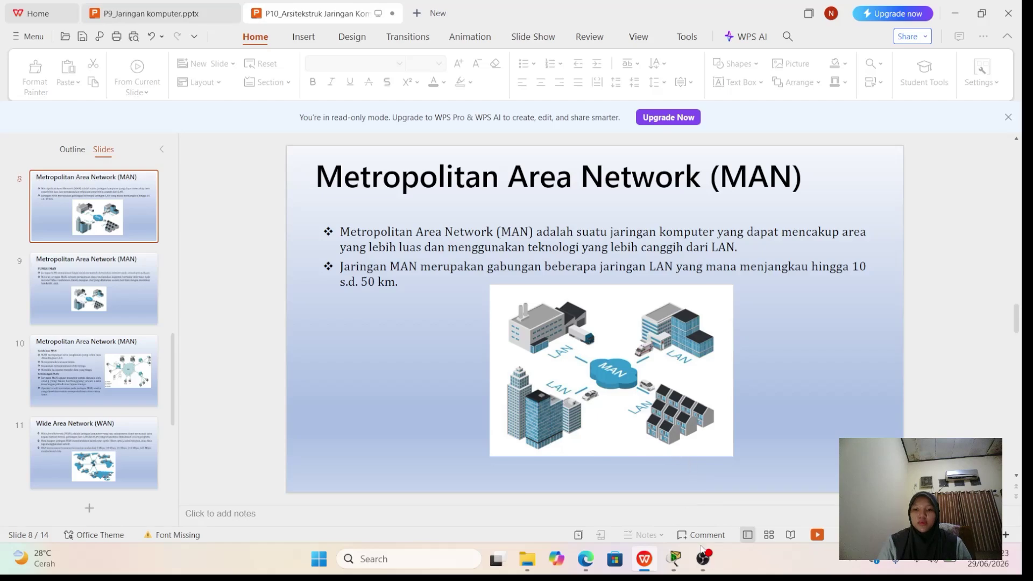
mouse_move(694, 555)
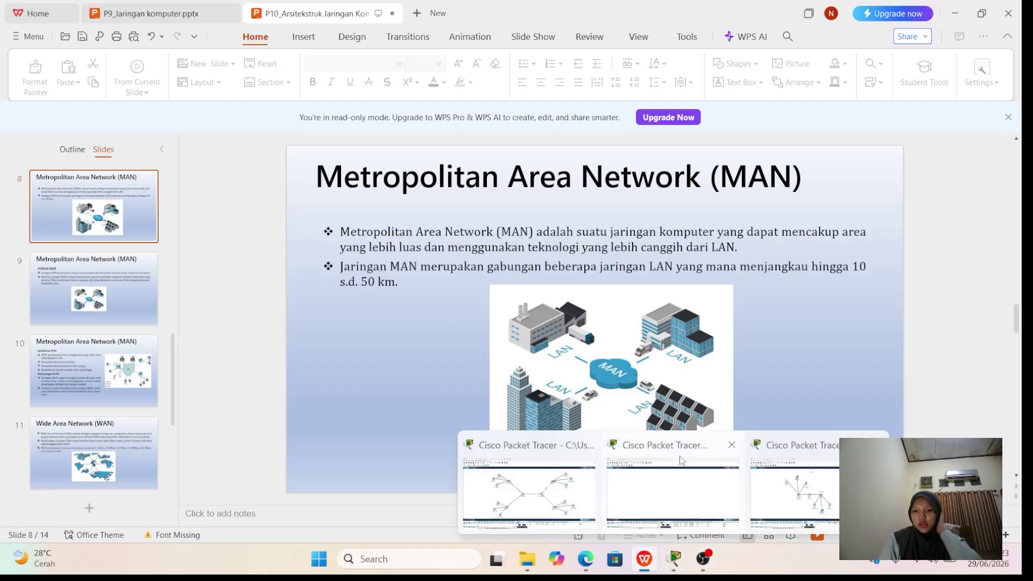
left_click(681, 460)
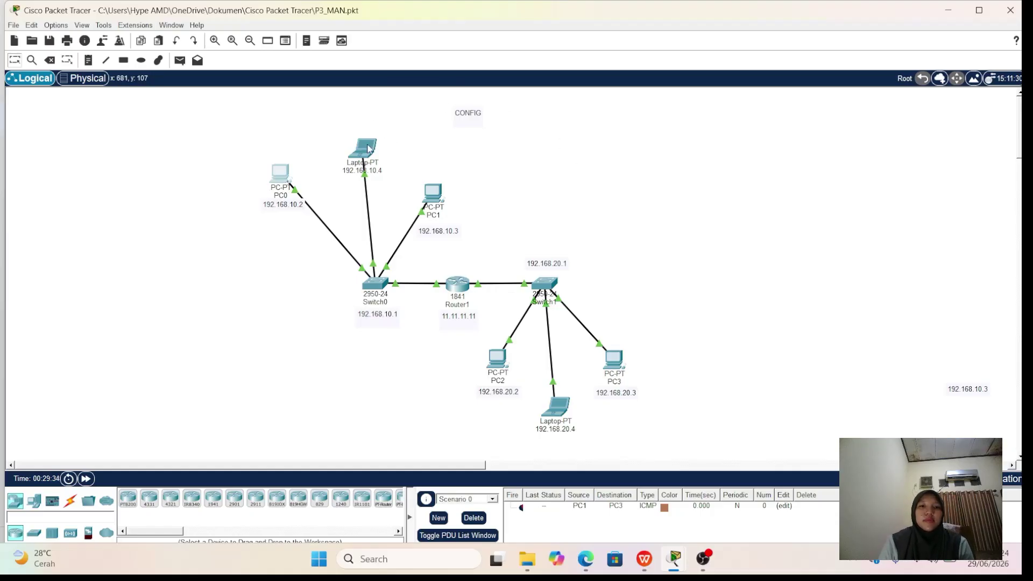
- Move PC1 slightly upward and place its 192.168.10.3 address label directly beneath it
mouse_move(369, 150)
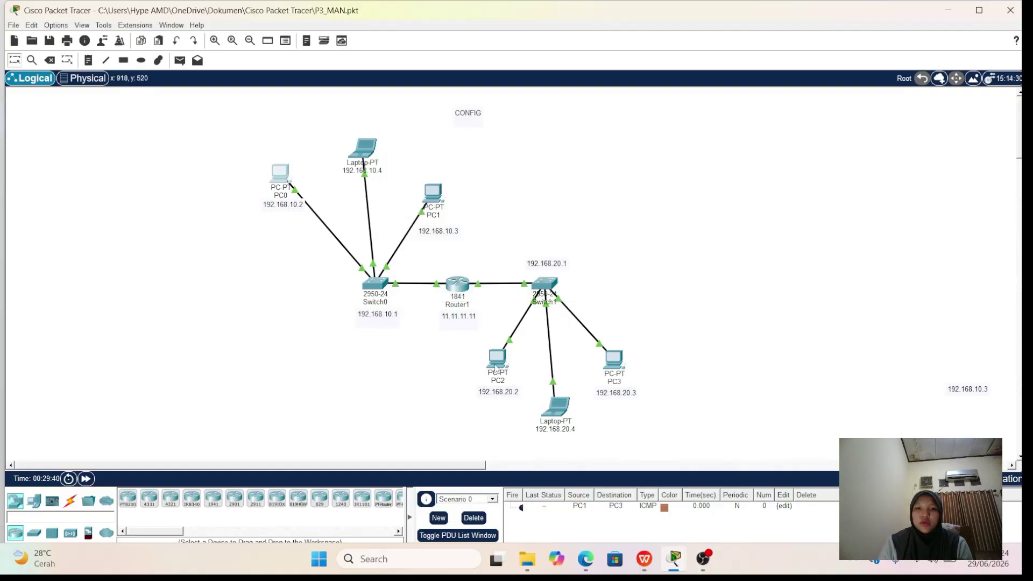
left_click_drag(433, 194, 426, 177)
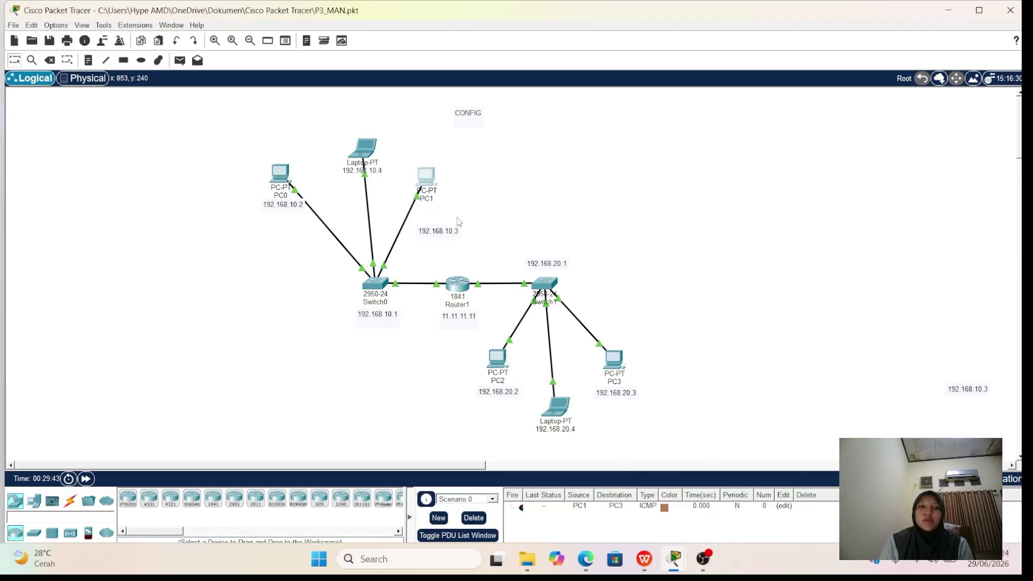
left_click_drag(456, 228, 446, 211)
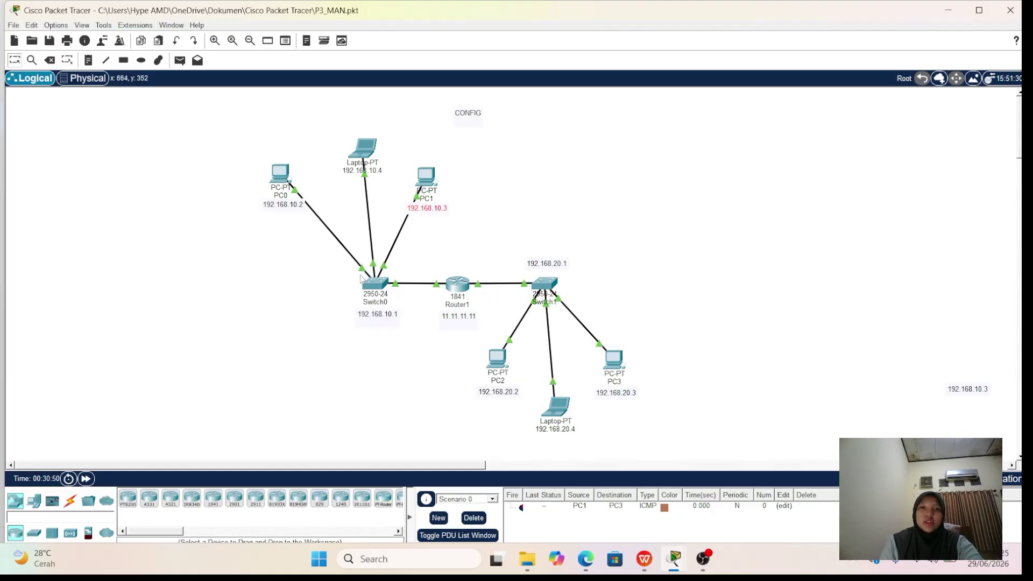
- Check the IPv4 address, subnet mask and default gateway in PC0's IP configuration and close the device window
left_click(284, 173)
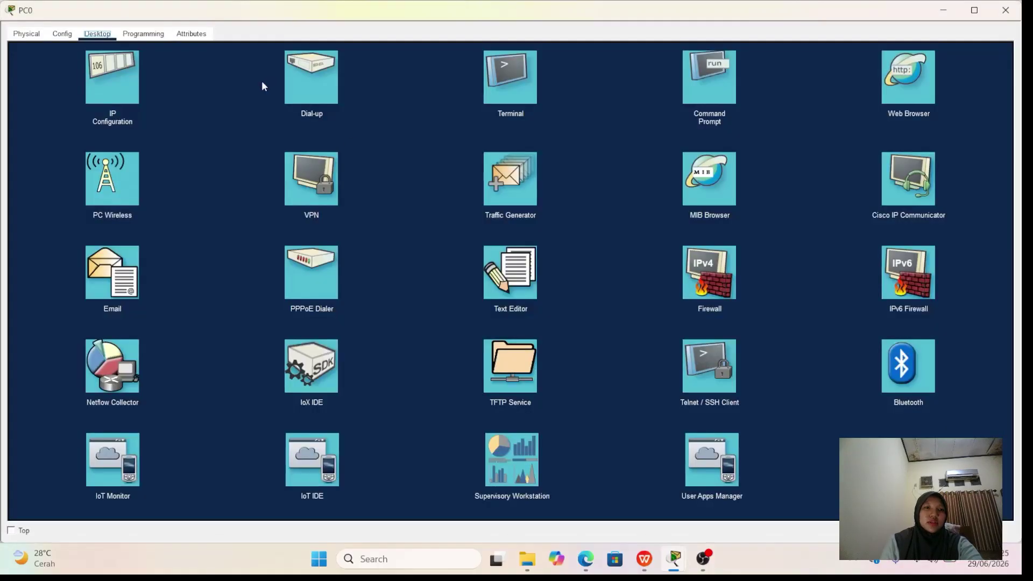
left_click(124, 85)
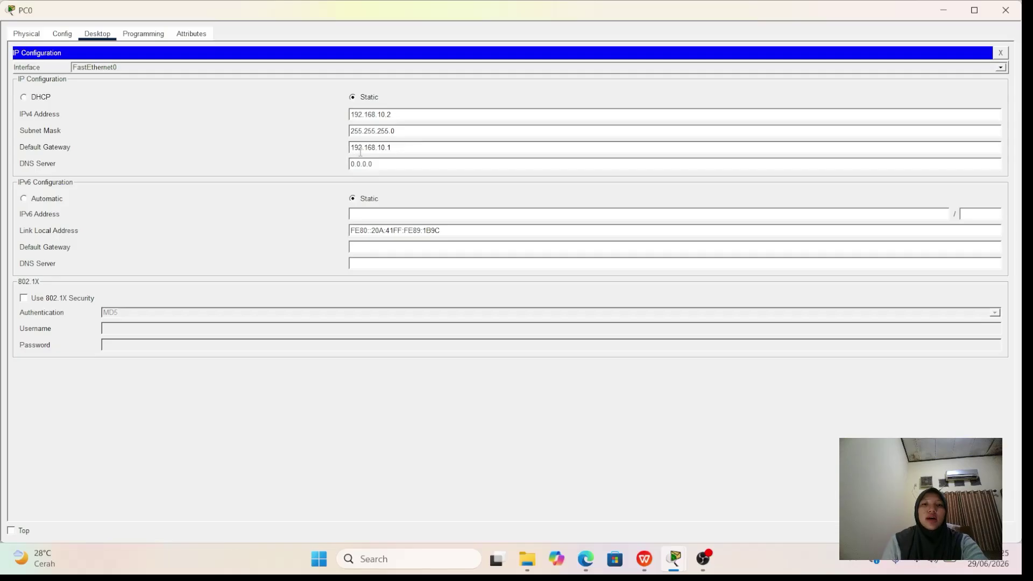
left_click(1007, 11)
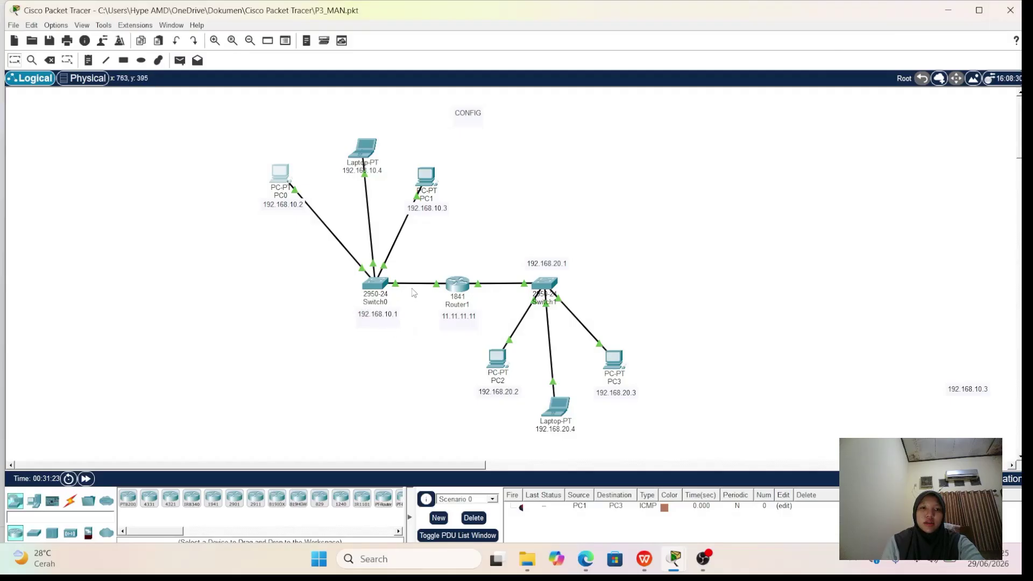
- Recheck PC0's static IP configuration, including its default gateway, and close its window
left_click(278, 174)
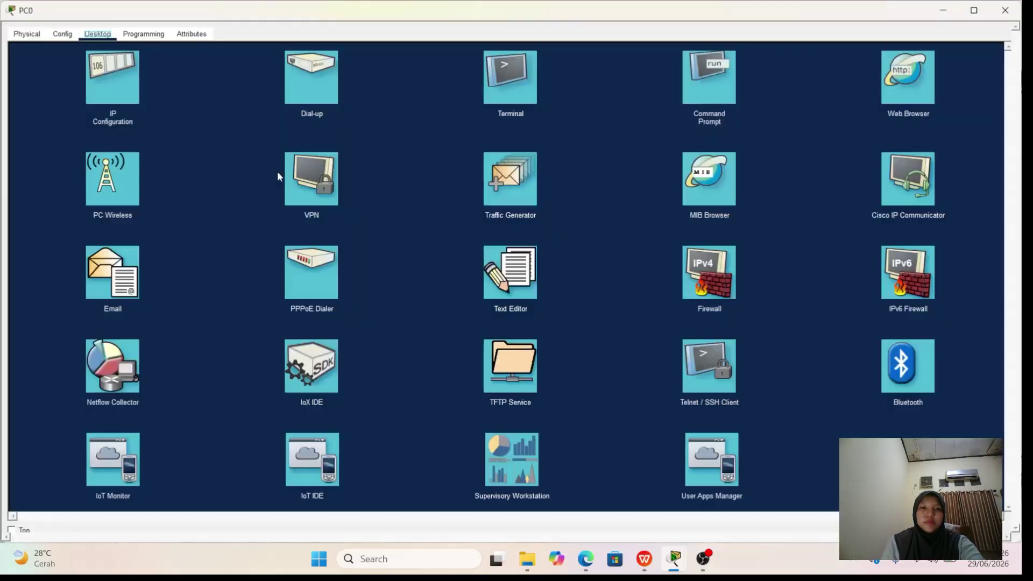
left_click(114, 94)
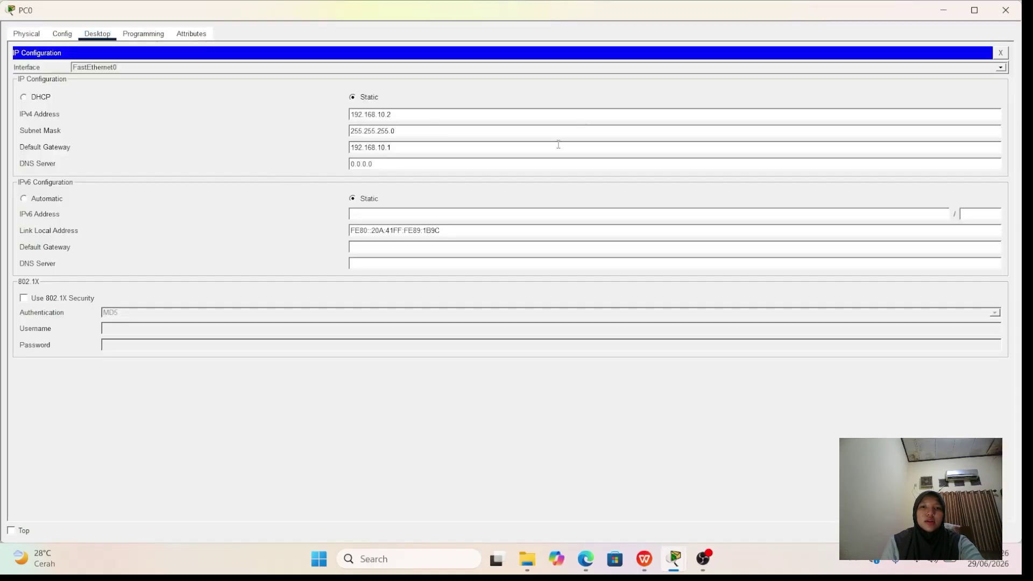
left_click(1006, 9)
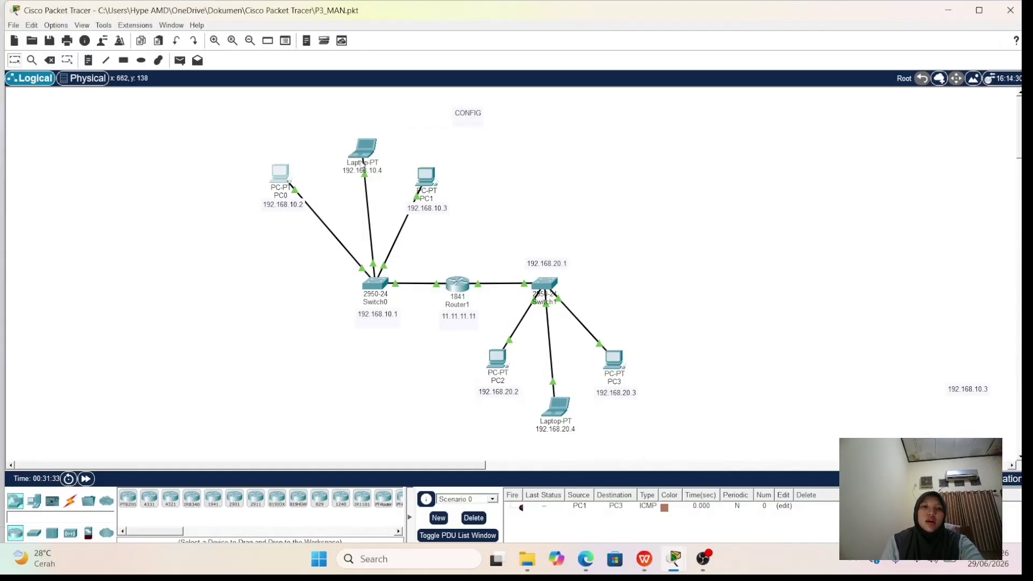
- Check the IPv4 address, subnet mask and default gateway in PC1's IP configuration and close its window
left_click(430, 183)
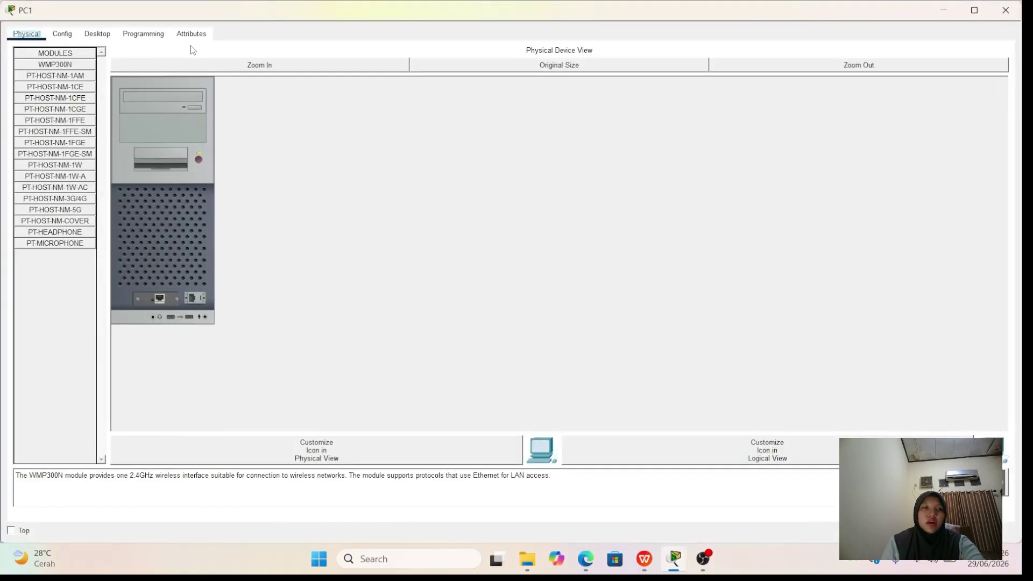
left_click(97, 34)
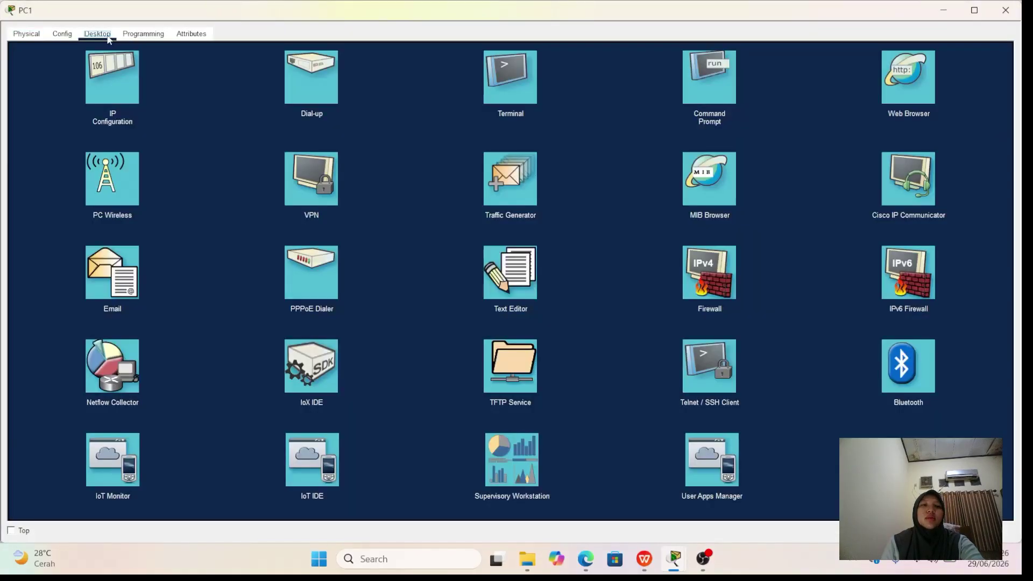
left_click(117, 63)
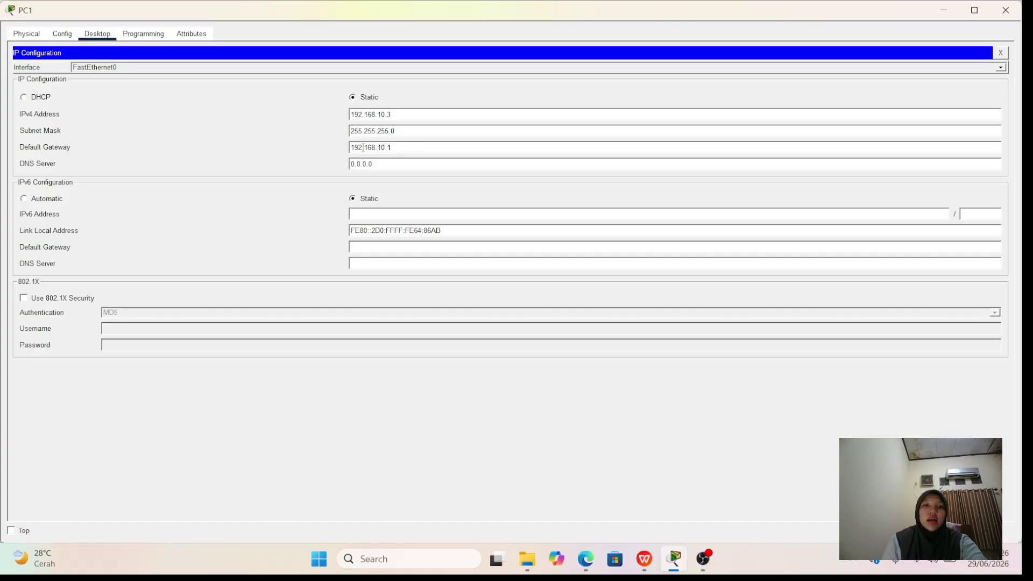
left_click(1005, 10)
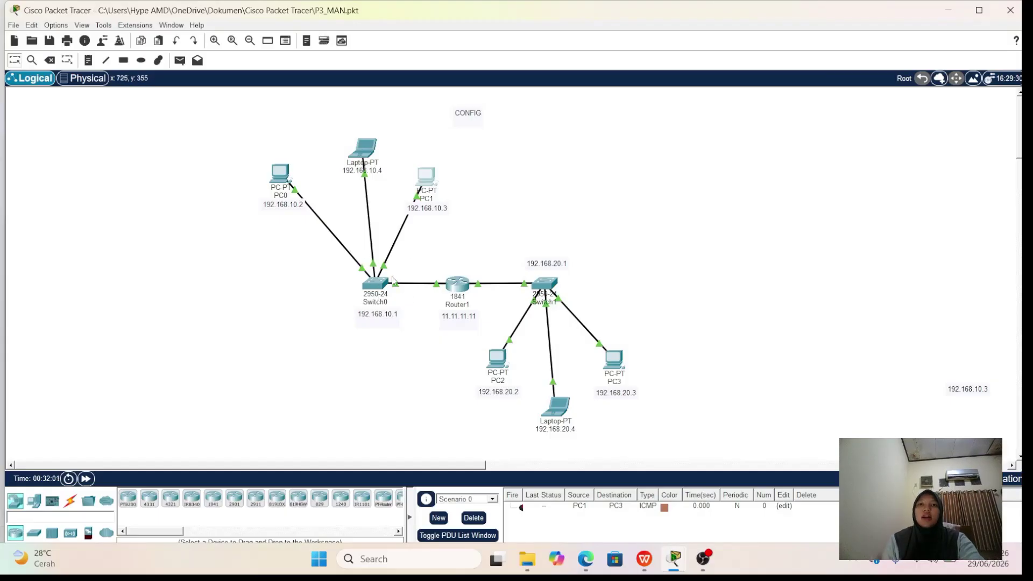
- Check the IP address, subnet mask and gateway of the laptop labelled 192.168.10.4 and close its window
left_click(368, 146)
left_click(96, 32)
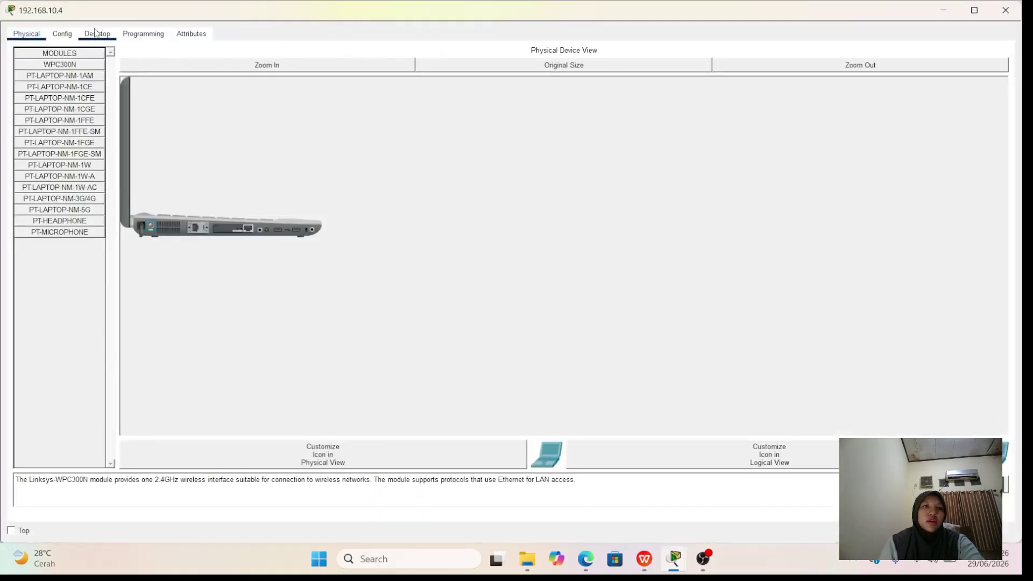
left_click(111, 68)
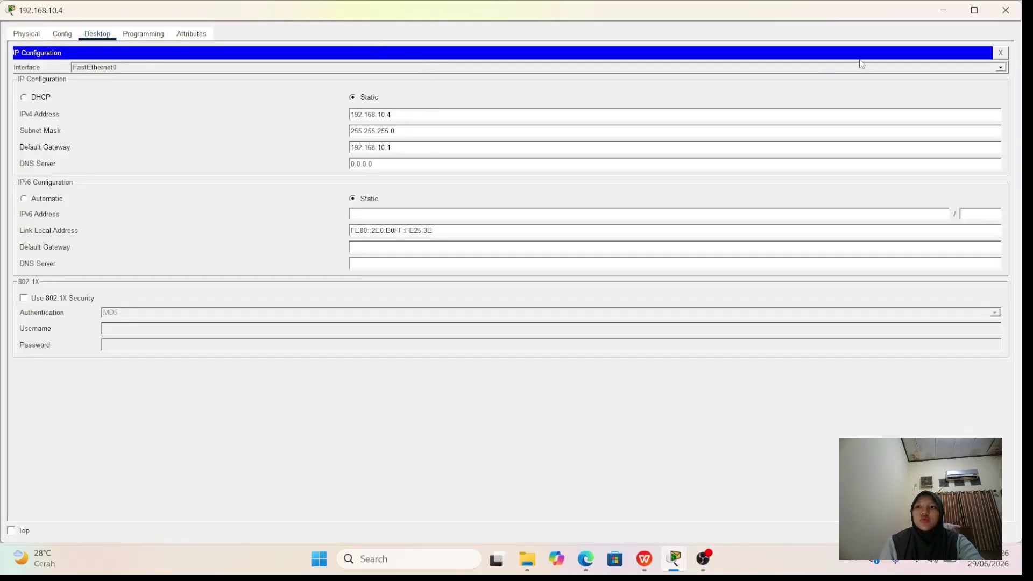
left_click(1006, 10)
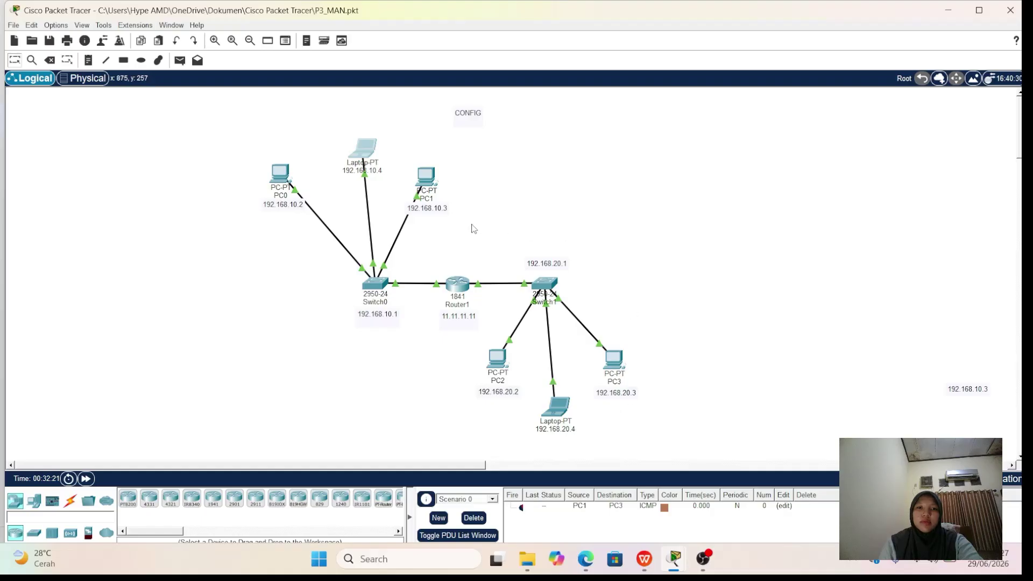
- Review PC2's IPv4 address, subnet mask and default gateway in its IP configuration and close its window
left_click(498, 353)
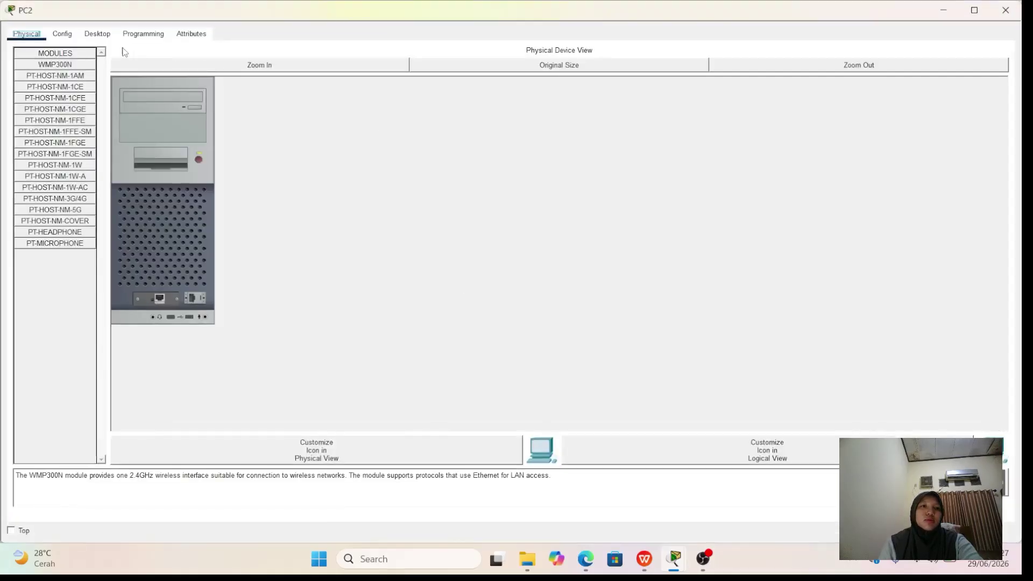
left_click(97, 34)
left_click(104, 73)
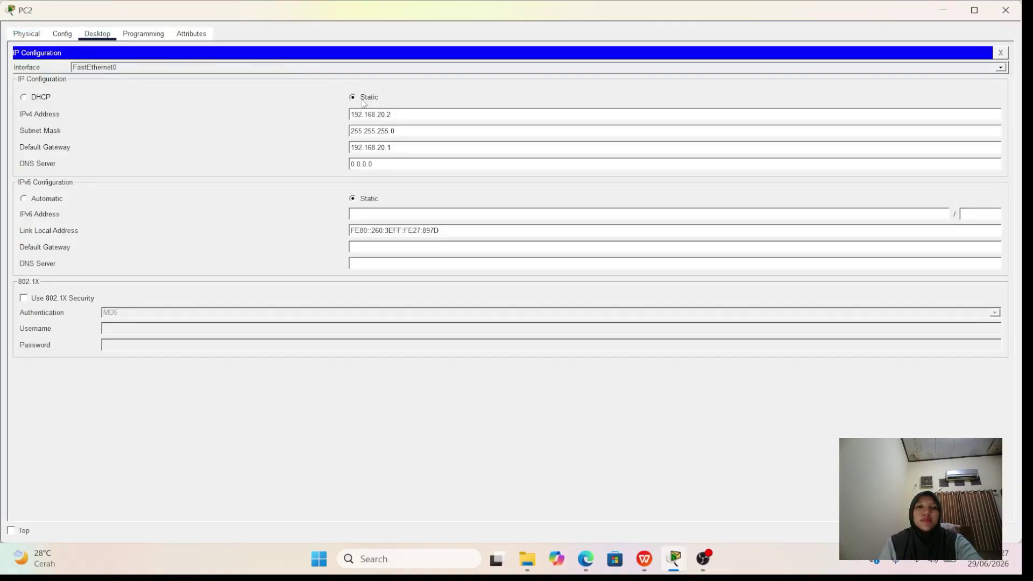
left_click(1005, 10)
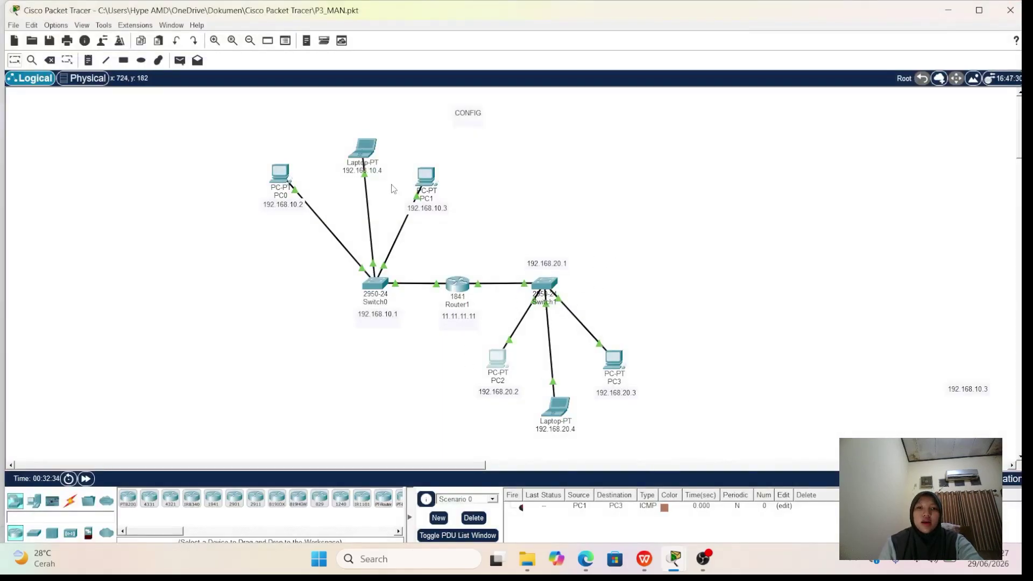
- Send a simple PDU from PC0 to PC1 to test connectivity within the 192.168.10.x network
left_click(181, 60)
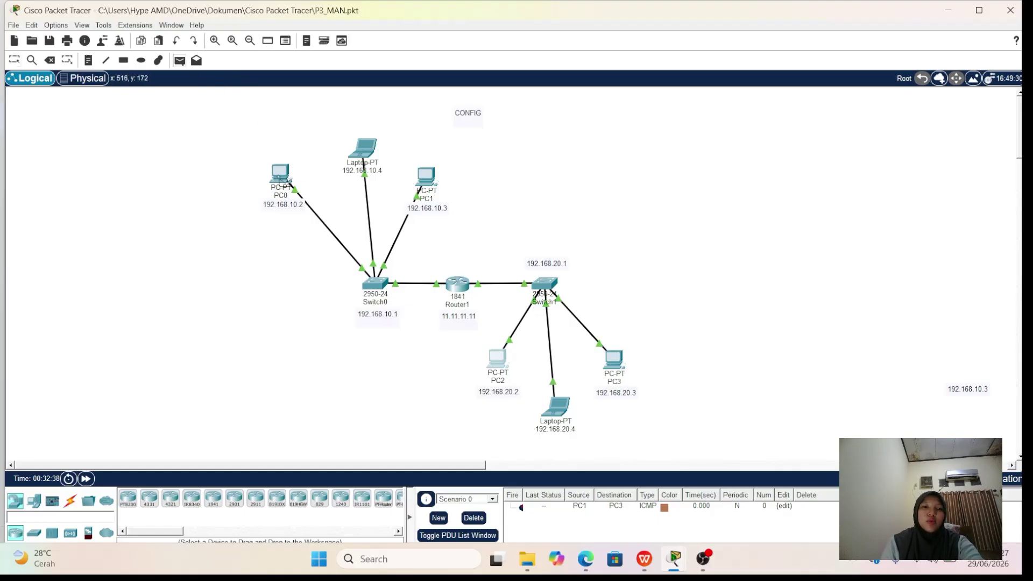
mouse_move(288, 179)
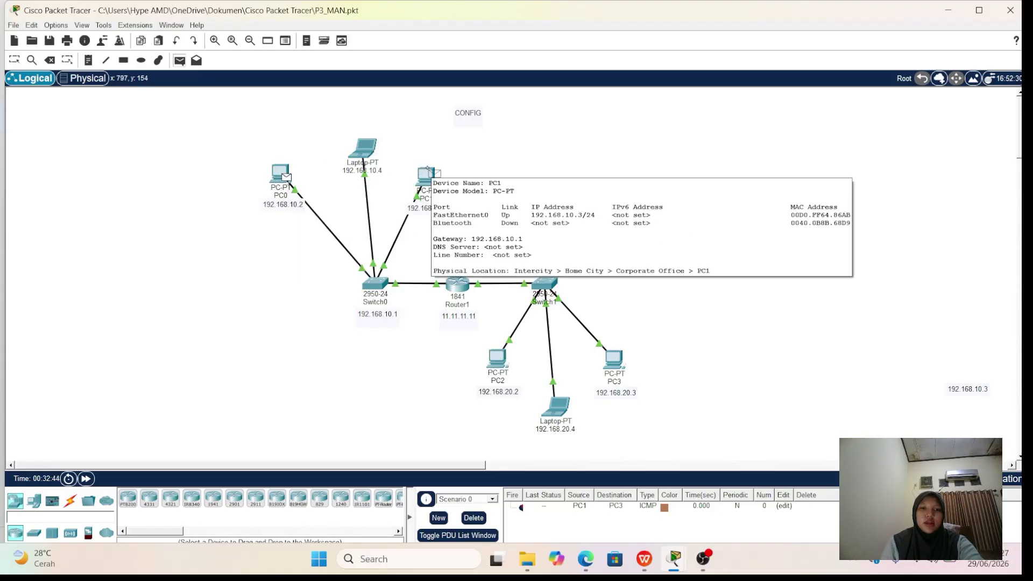
left_click(430, 171)
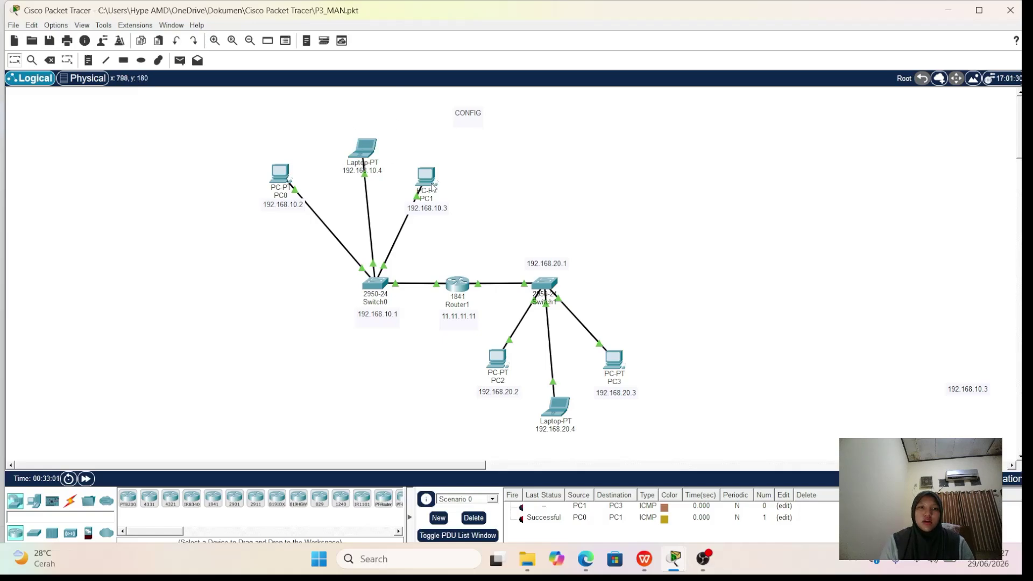
- Shift PC1 slightly up and to the right, and send a simple PDU from PC0 to the laptop labelled 192.168.10.4
left_click_drag(426, 172, 452, 155)
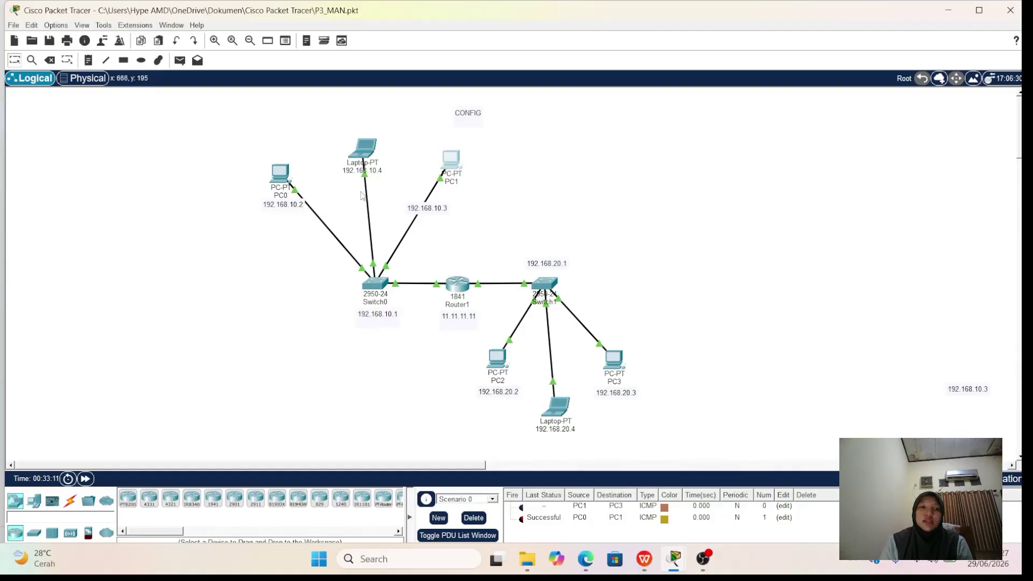
left_click(181, 60)
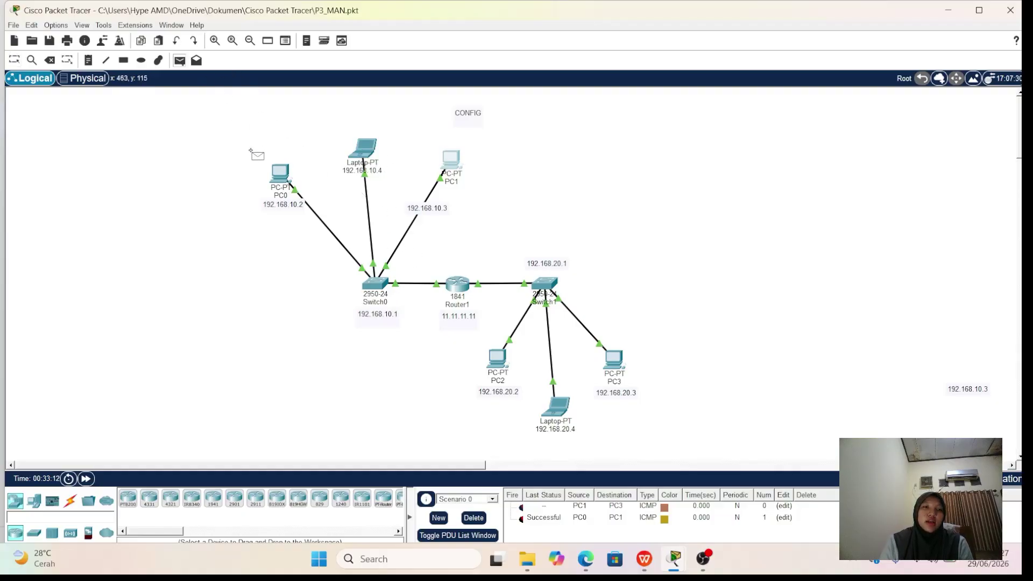
left_click(284, 177)
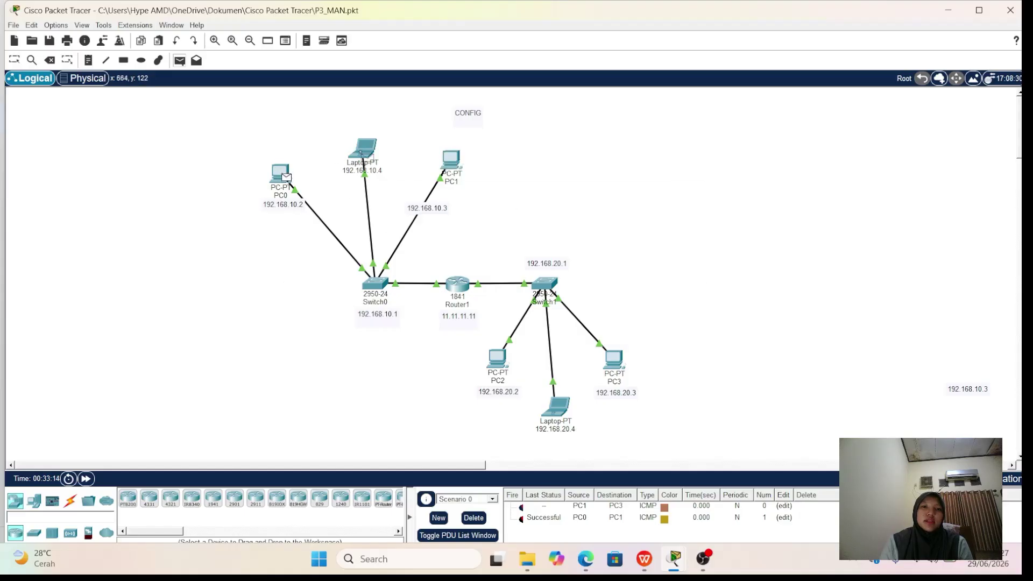
left_click(366, 154)
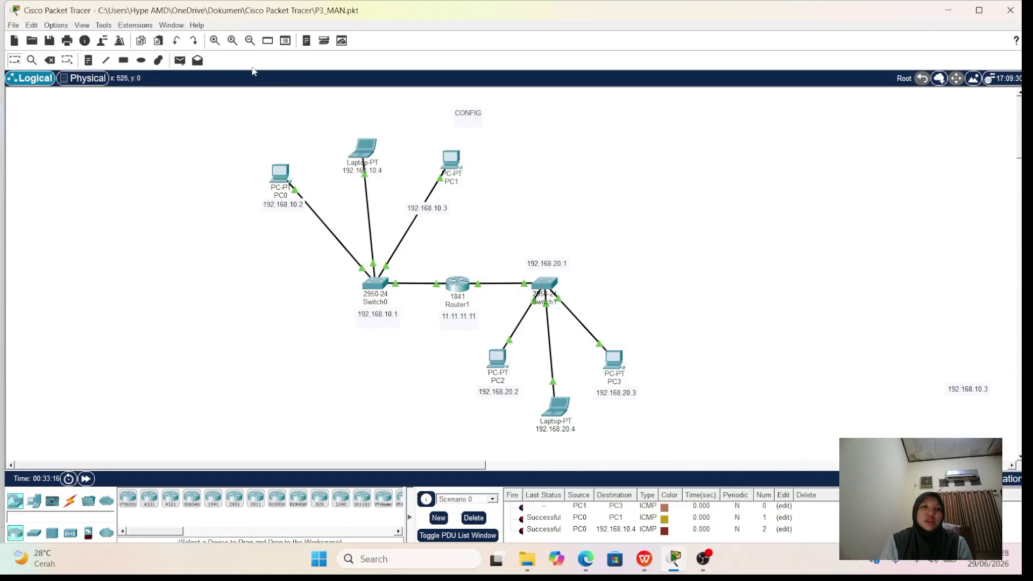
- Send another simple PDU from PC0 to PC1 to retest their connection
left_click(180, 60)
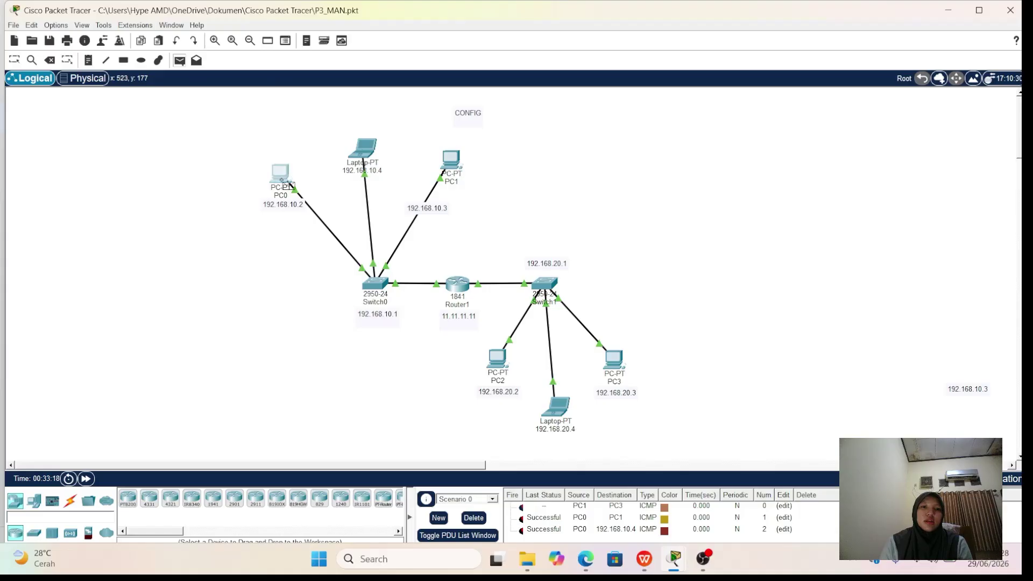
left_click(282, 180)
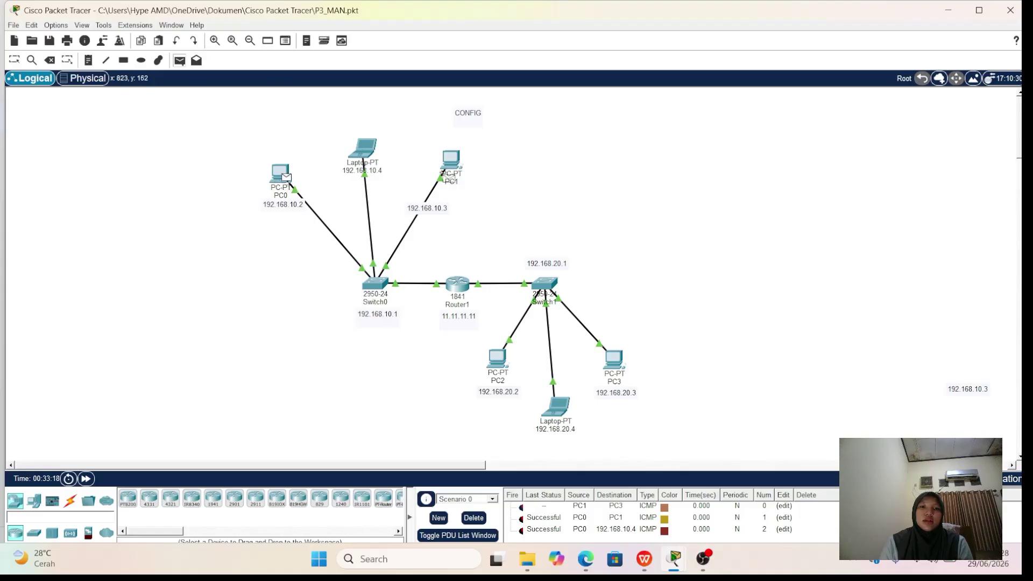
left_click(455, 169)
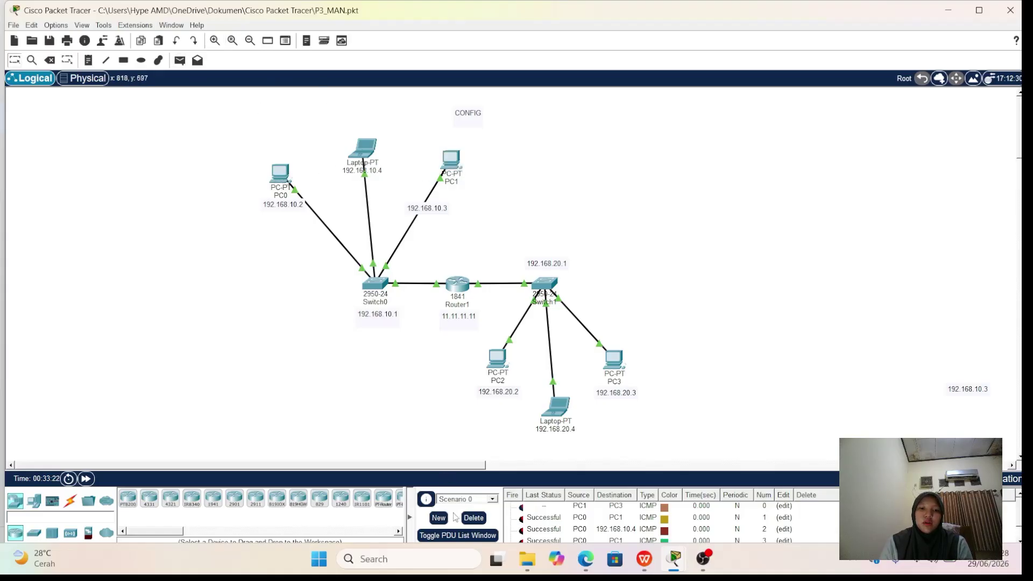
- Delete the current PDU scenario and send a simple PDU from PC3 to the laptop labelled 192.168.20.4
left_click(474, 518)
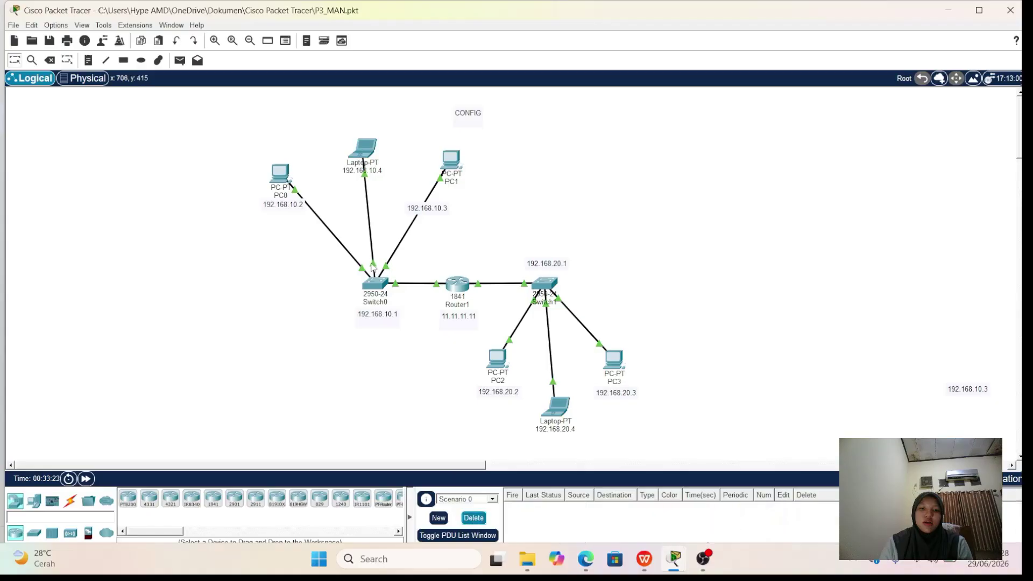
left_click(180, 60)
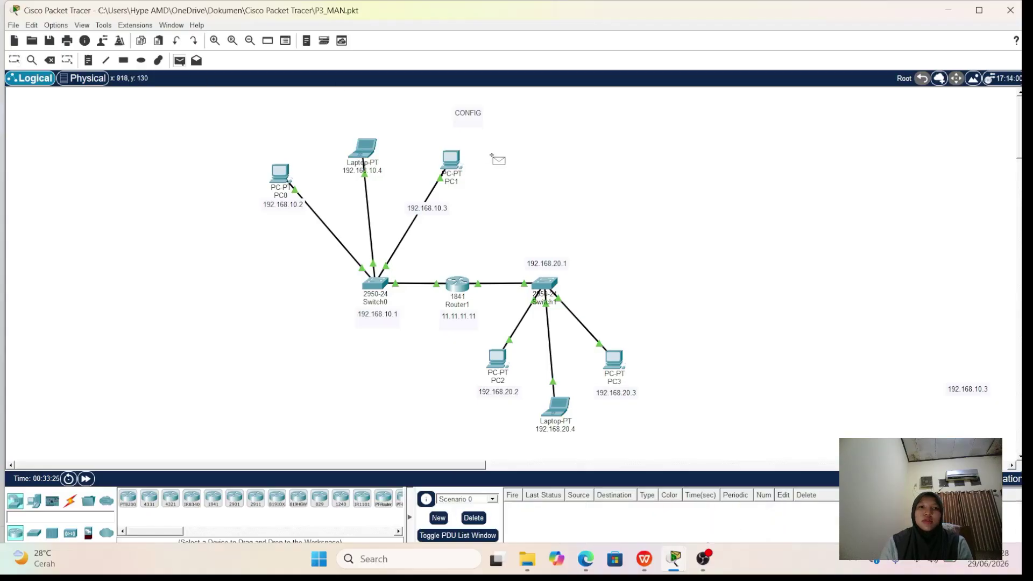
left_click(612, 350)
left_click(563, 412)
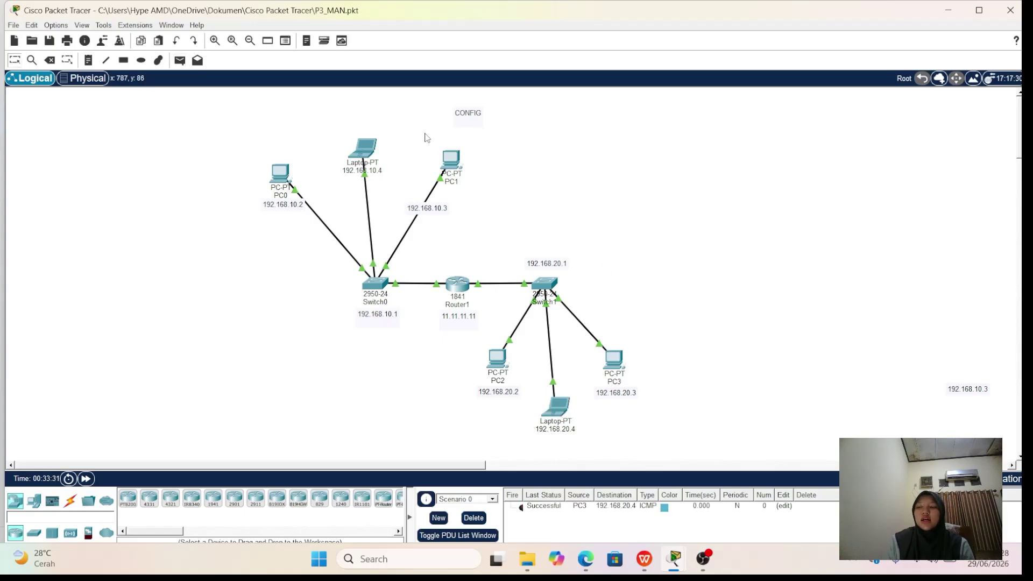
- Reopen PC0's IP configuration to review its address and gateway, and close the window
left_click(282, 174)
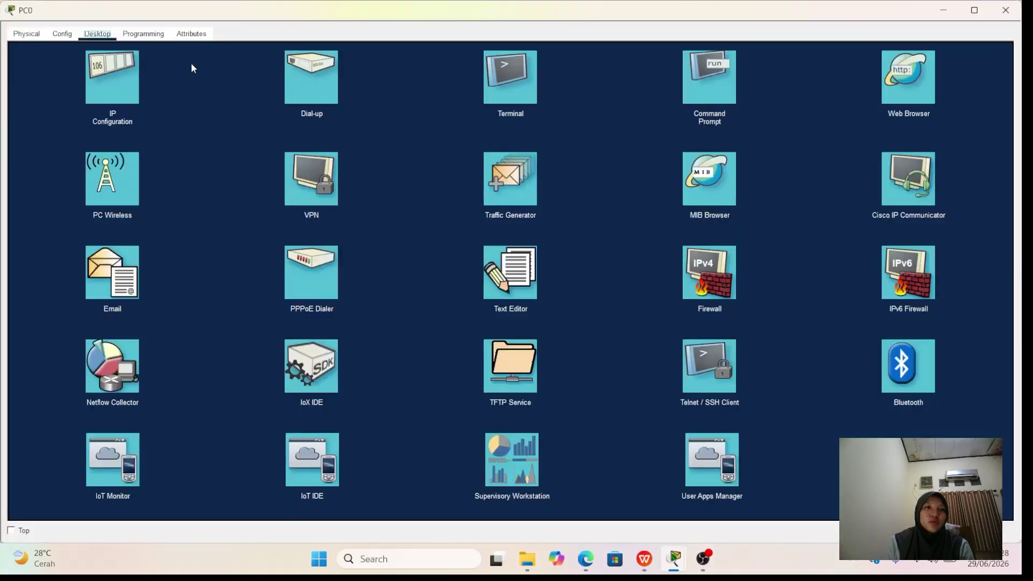
left_click(127, 85)
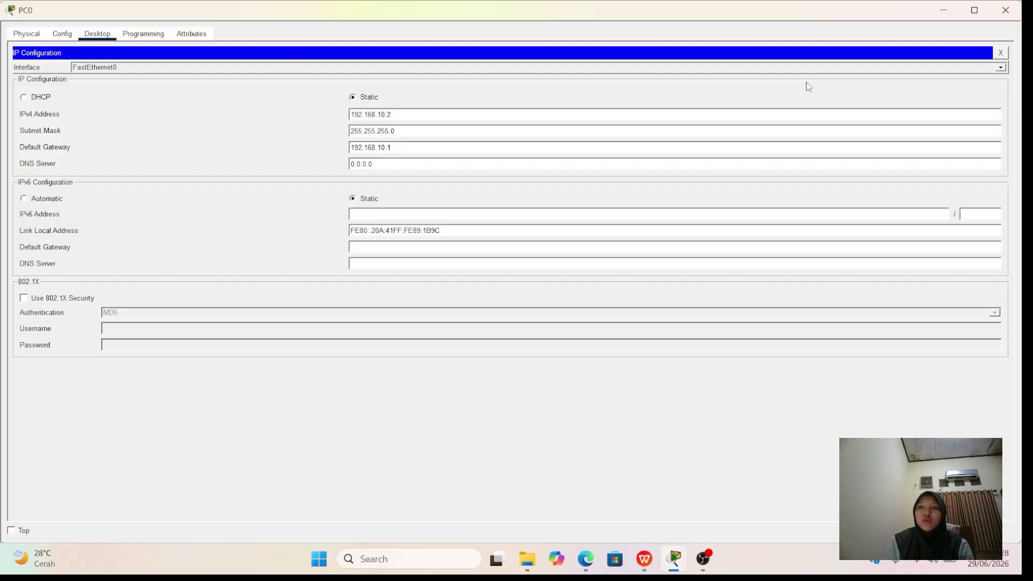
left_click(1007, 11)
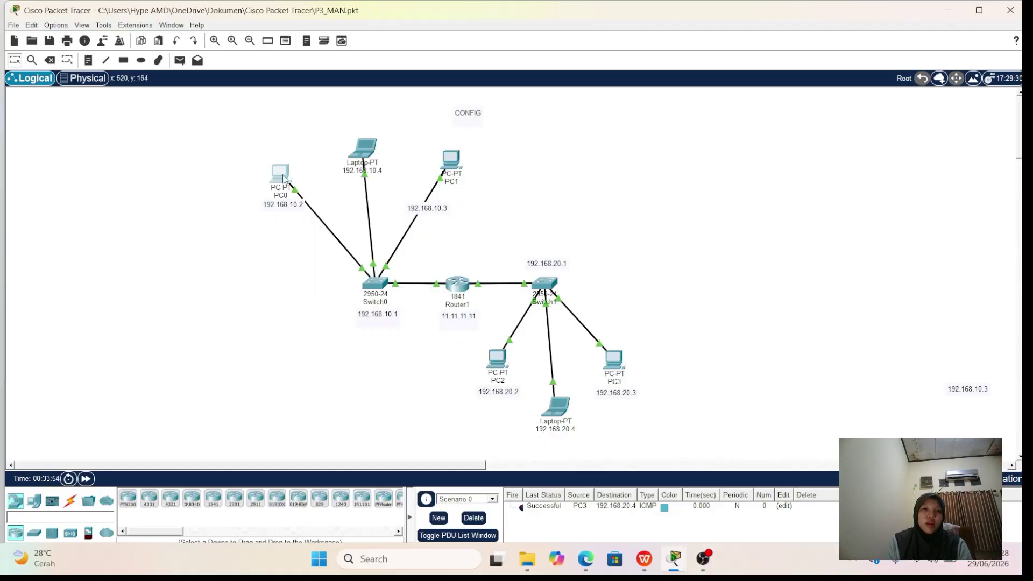
- Review Router1's RIP routing and its FastEthernet0/0 and FastEthernet0/1 IP settings, and close the router window
mouse_move(284, 178)
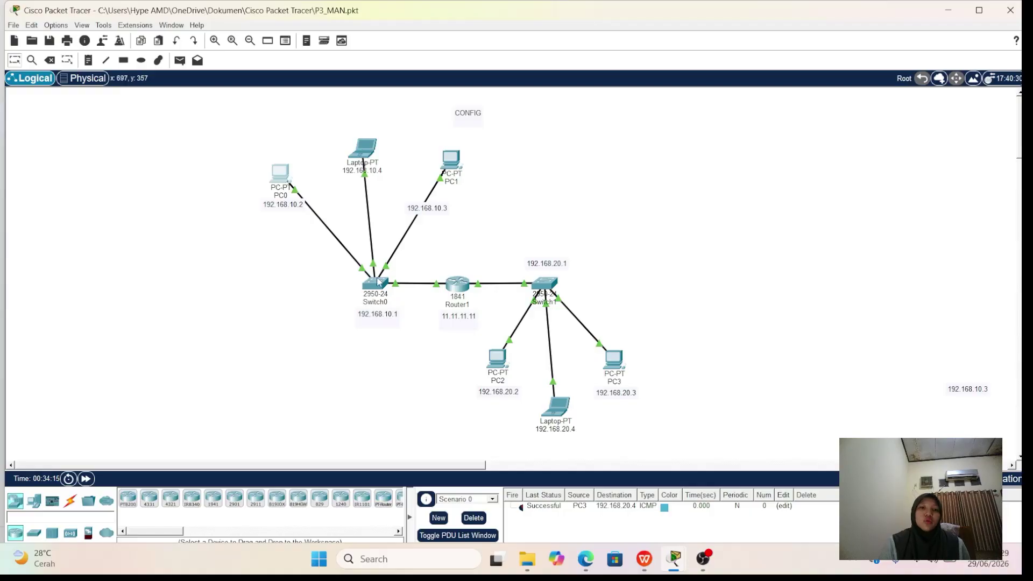
mouse_move(376, 296)
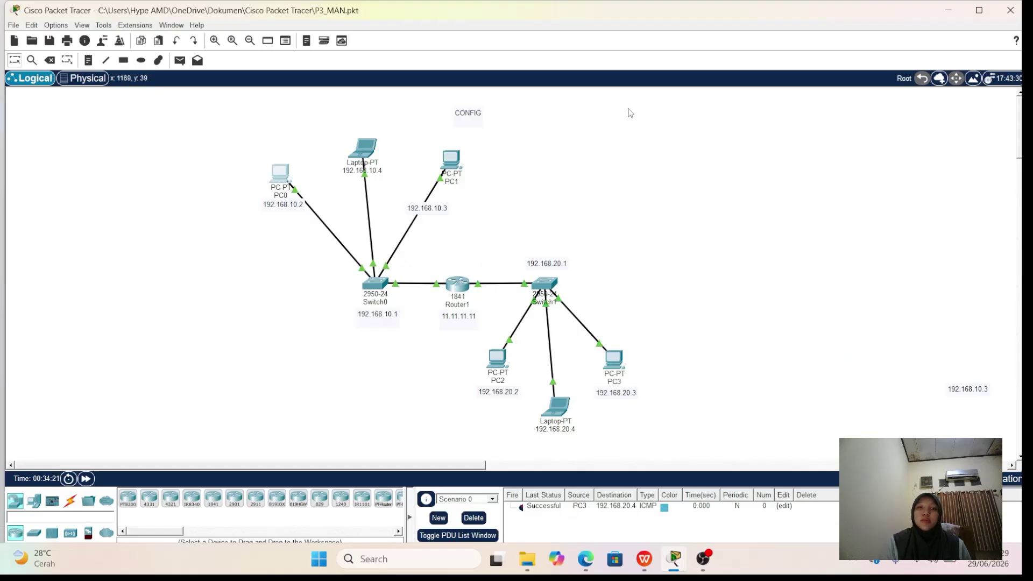
left_click(466, 283)
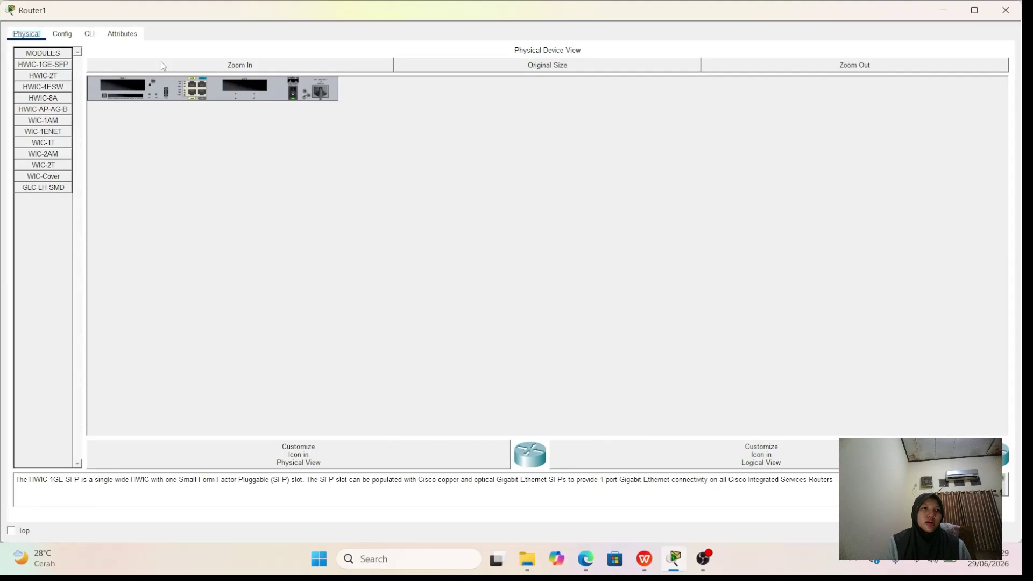
left_click(69, 34)
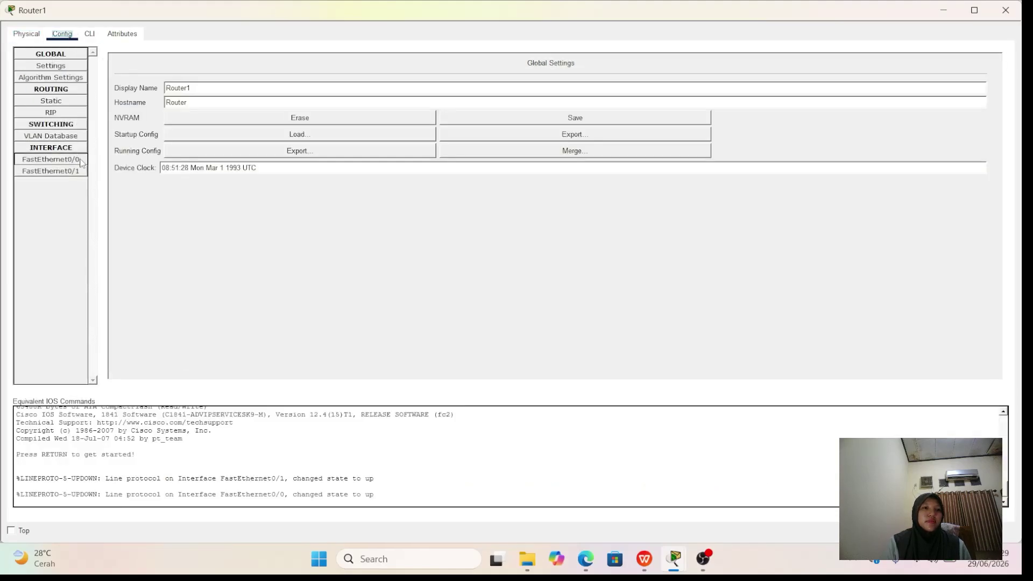
left_click(52, 112)
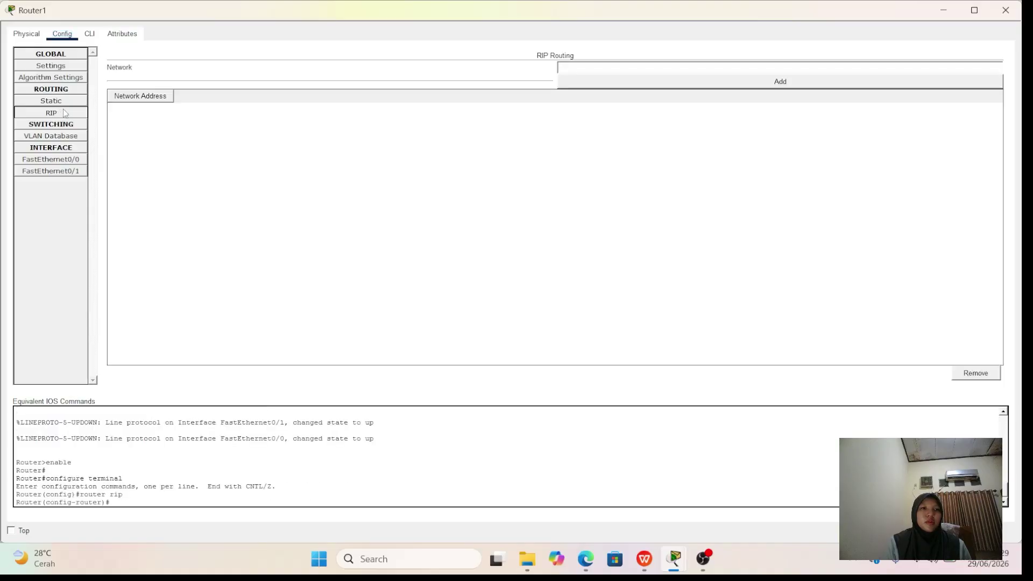
left_click(66, 160)
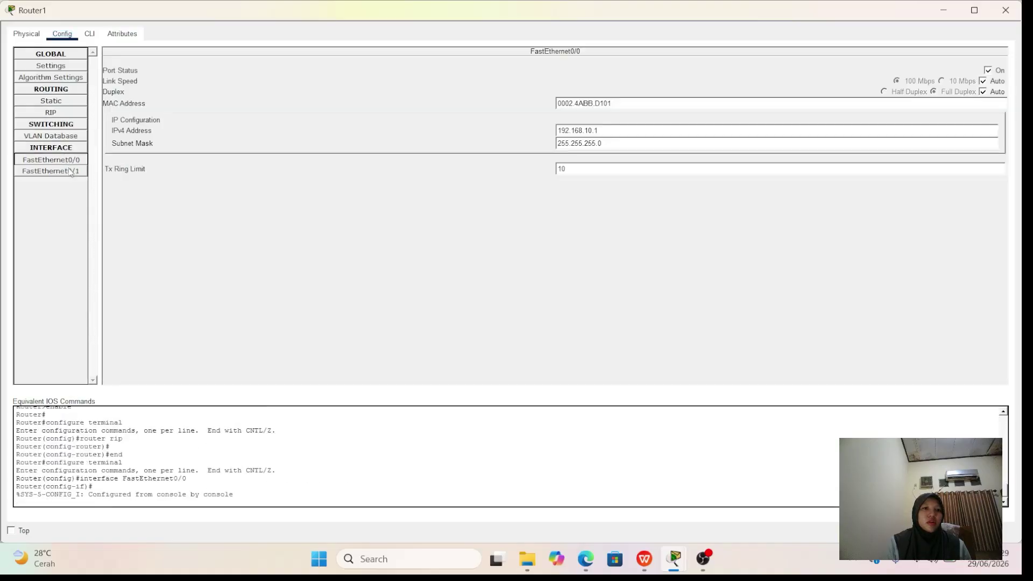
left_click(70, 172)
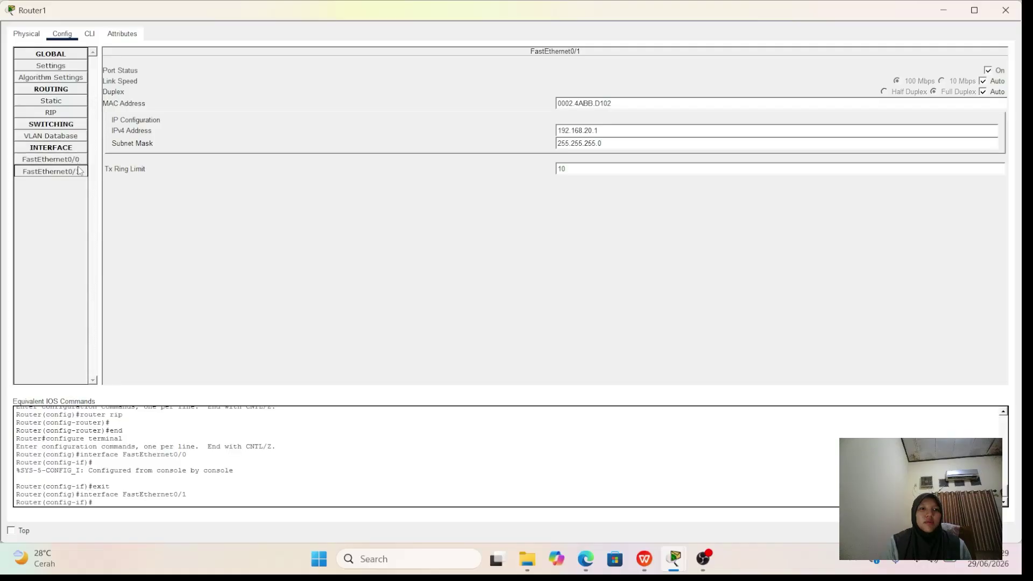
left_click(43, 160)
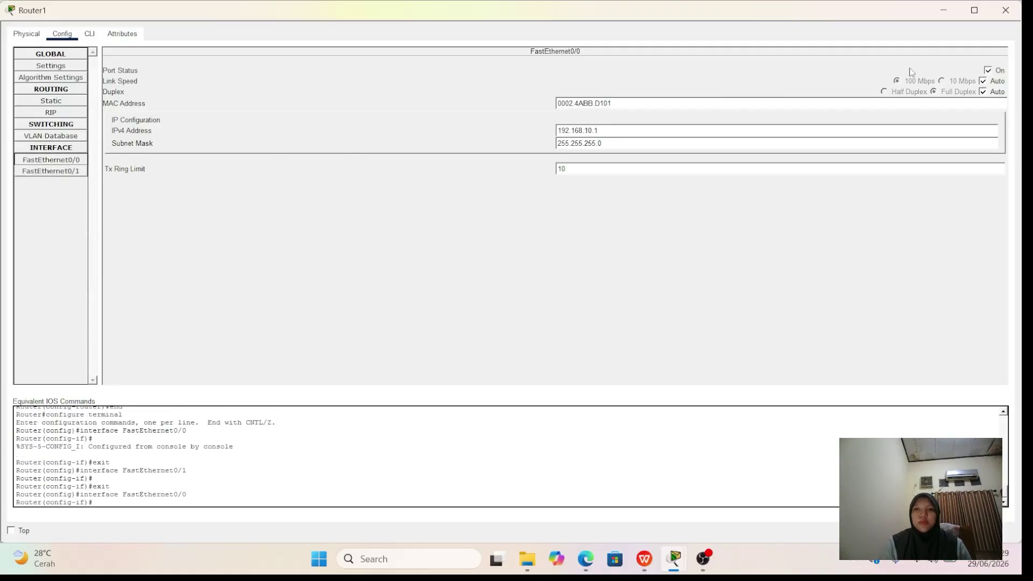
left_click(1006, 10)
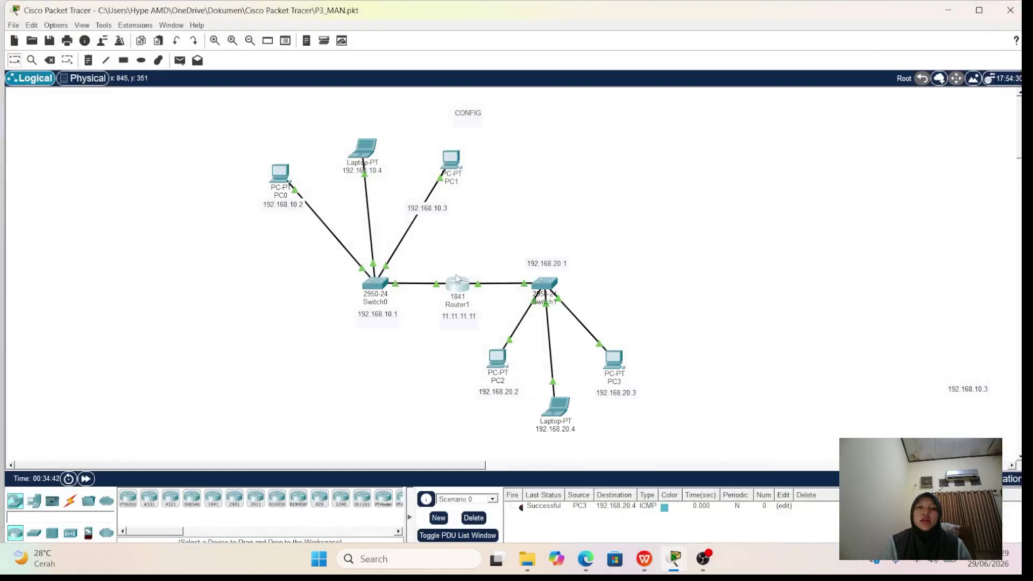
- Switch Router1's FastEthernet0/0 port off and back on, check the FastEthernet0/1 settings, and close the router window
mouse_move(438, 289)
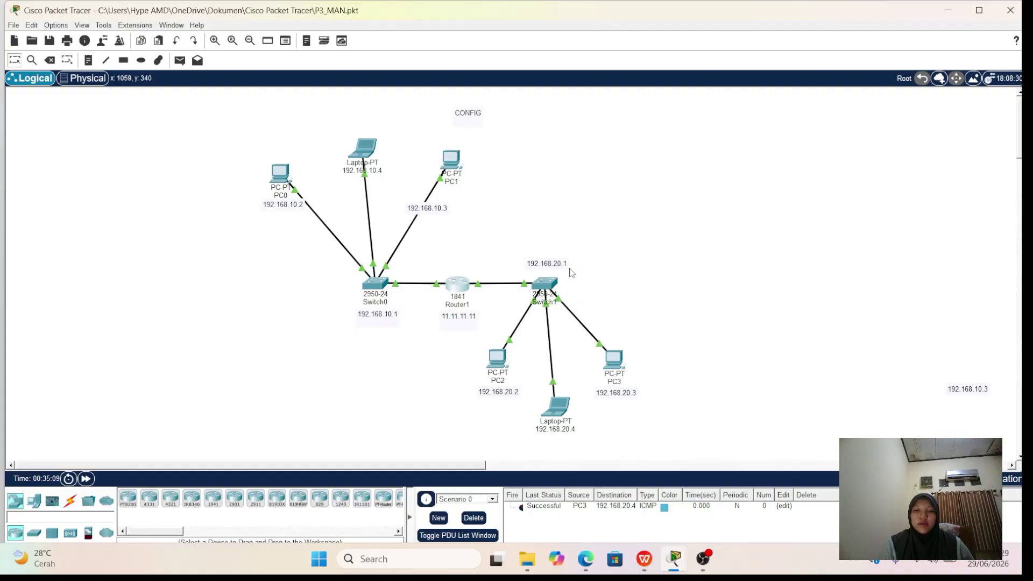
left_click(459, 295)
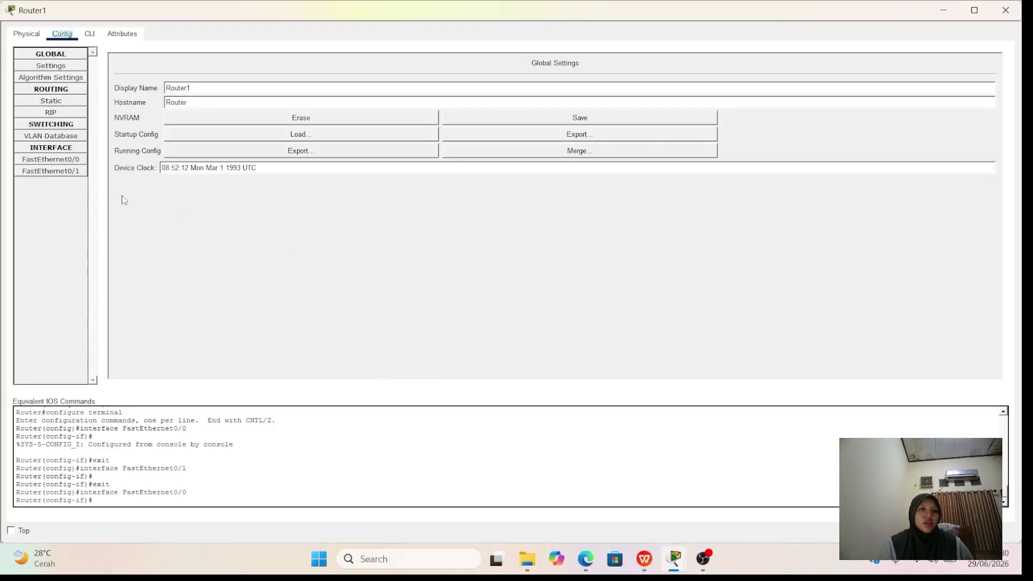
left_click(82, 160)
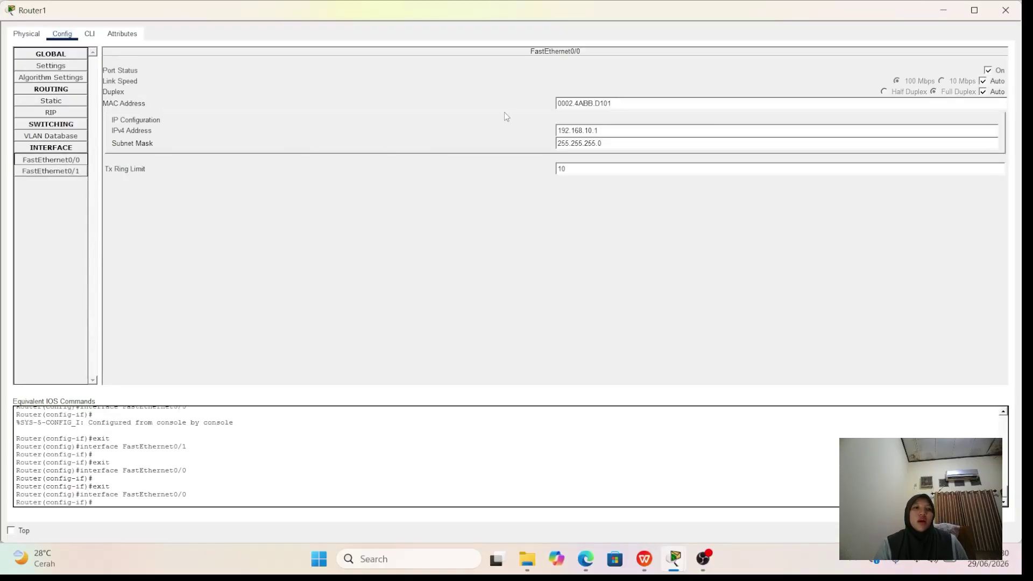
left_click(991, 71)
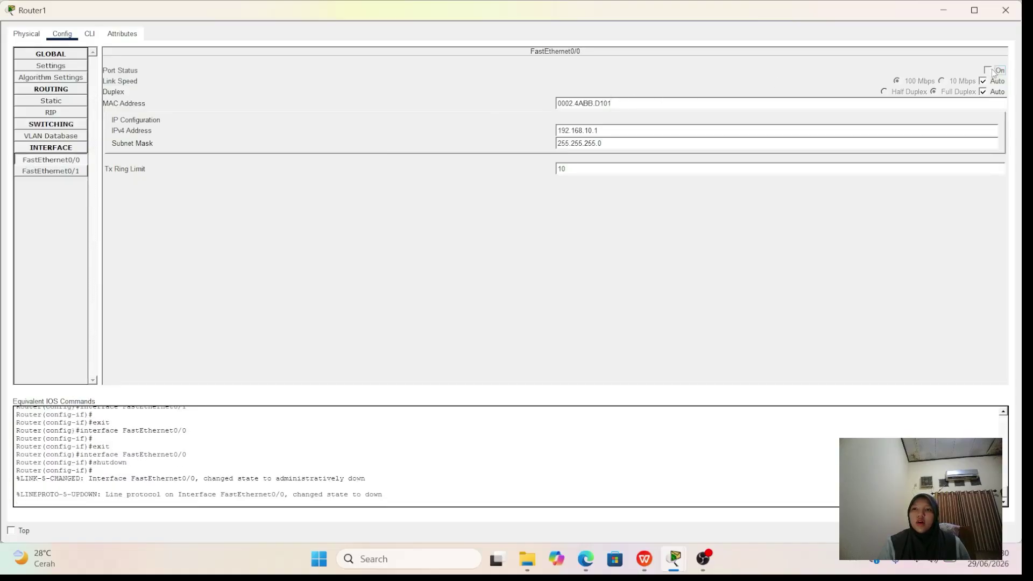
left_click(992, 71)
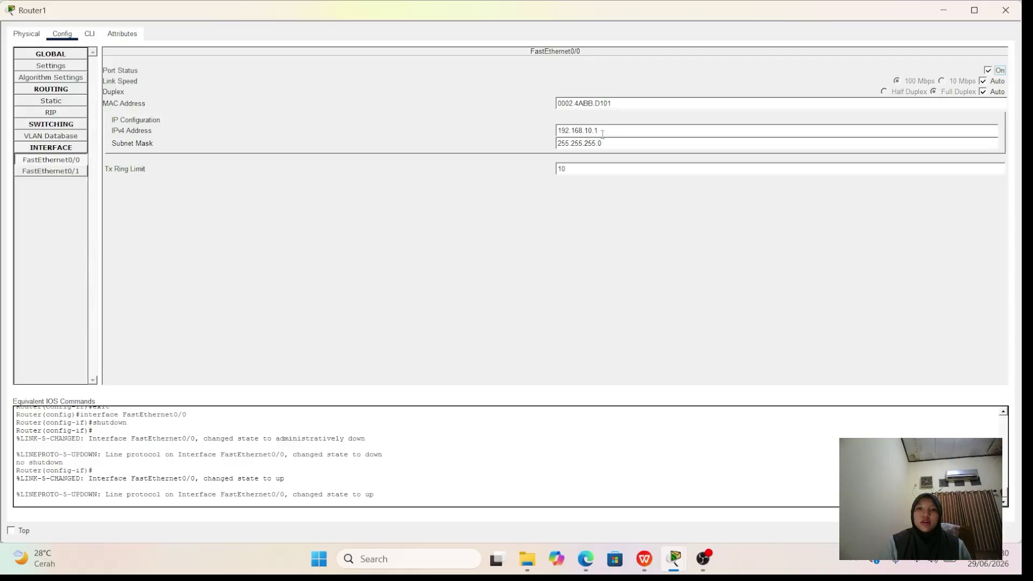
left_click(82, 171)
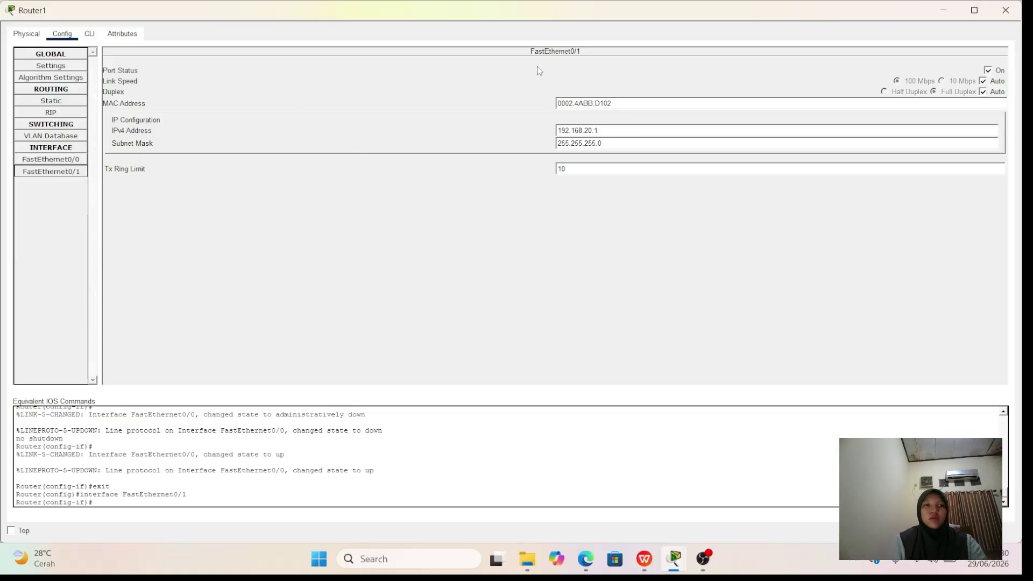
left_click(1008, 12)
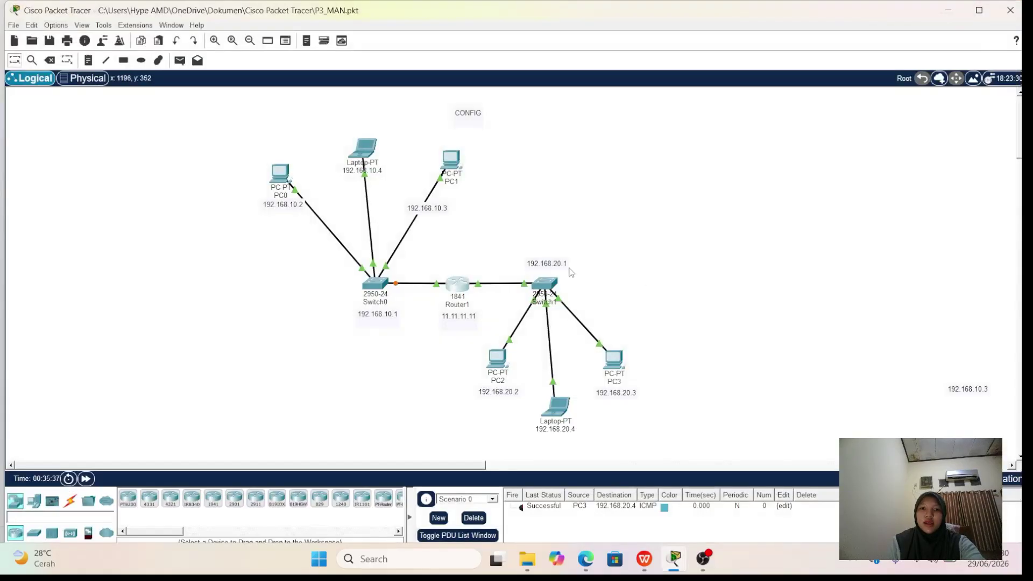
- Copy the FastEthernet0/0 address 192.168.10.1 on Router1 and add it as a RIP network
left_click(468, 287)
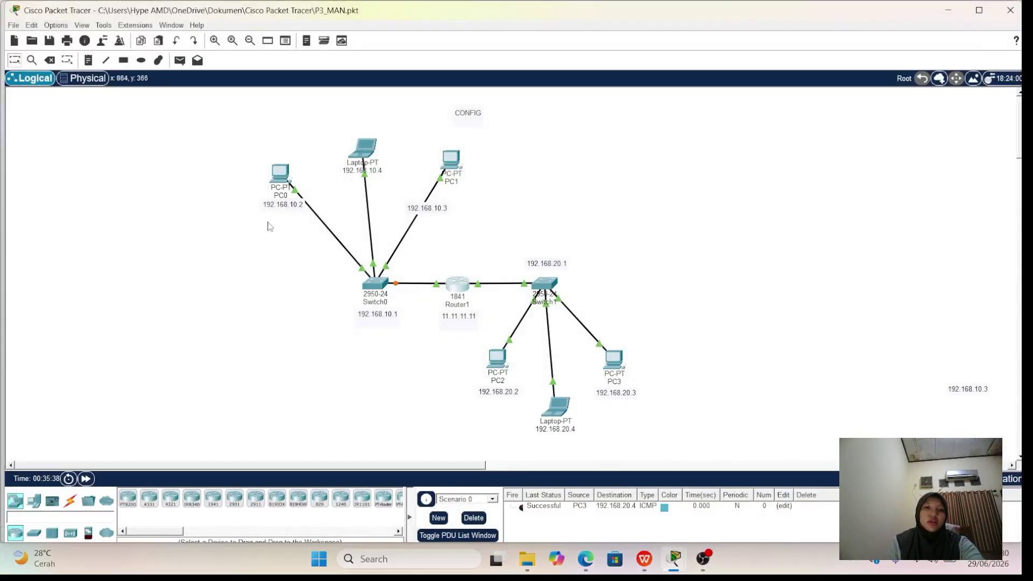
left_click(84, 172)
left_click(84, 172)
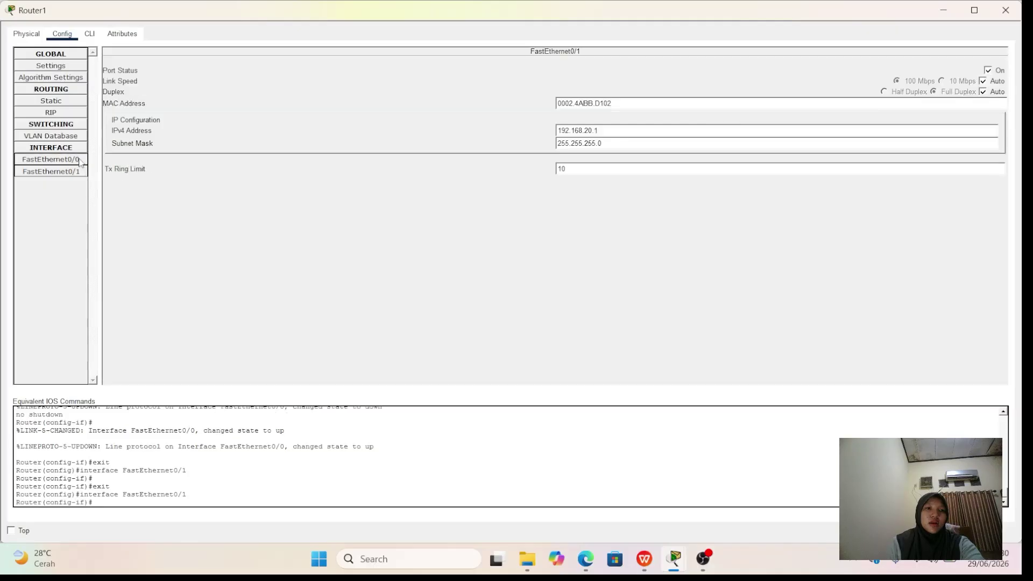
left_click(80, 160)
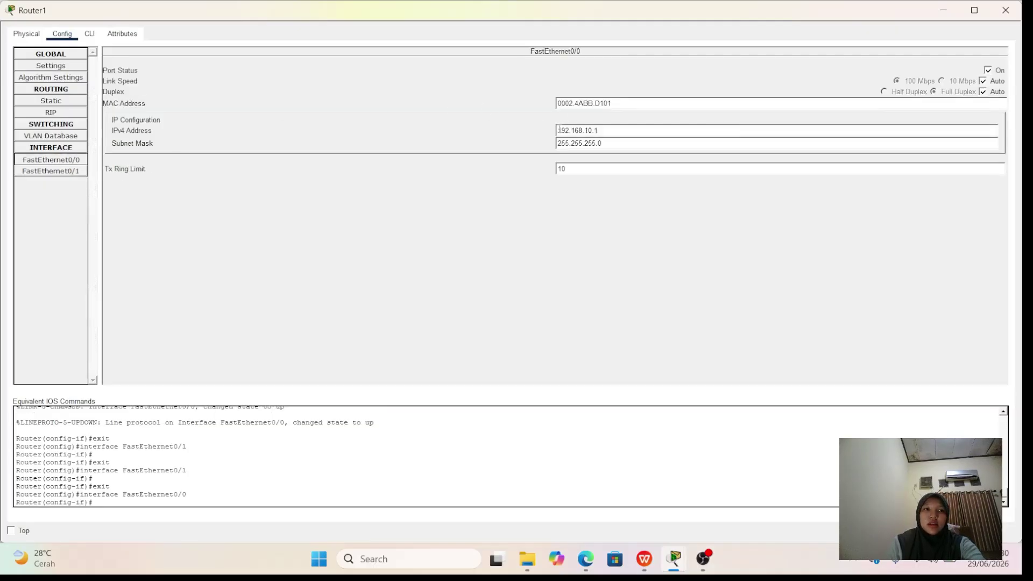
left_click_drag(560, 129, 605, 127)
key("ctrl+c")
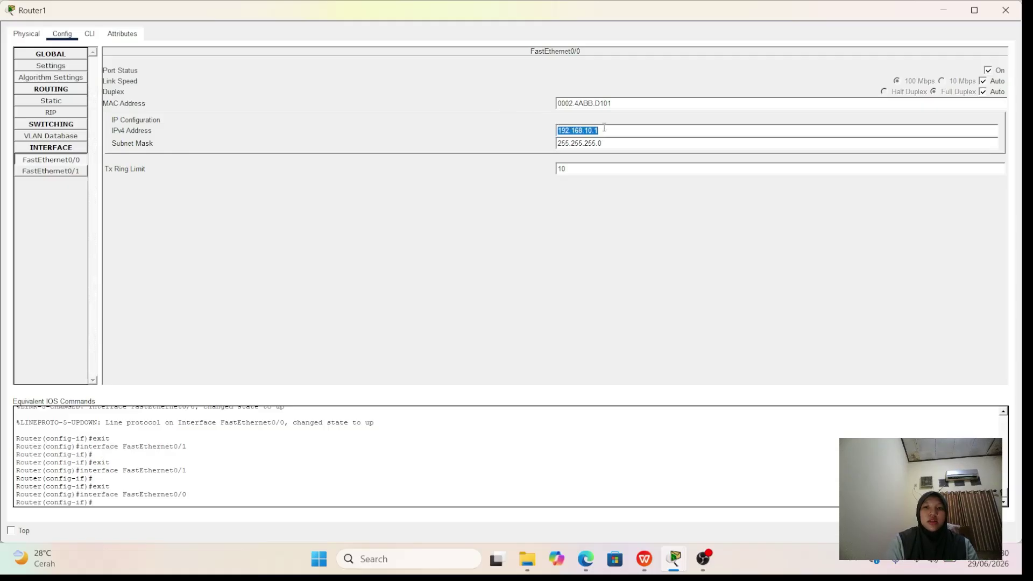
left_click(51, 114)
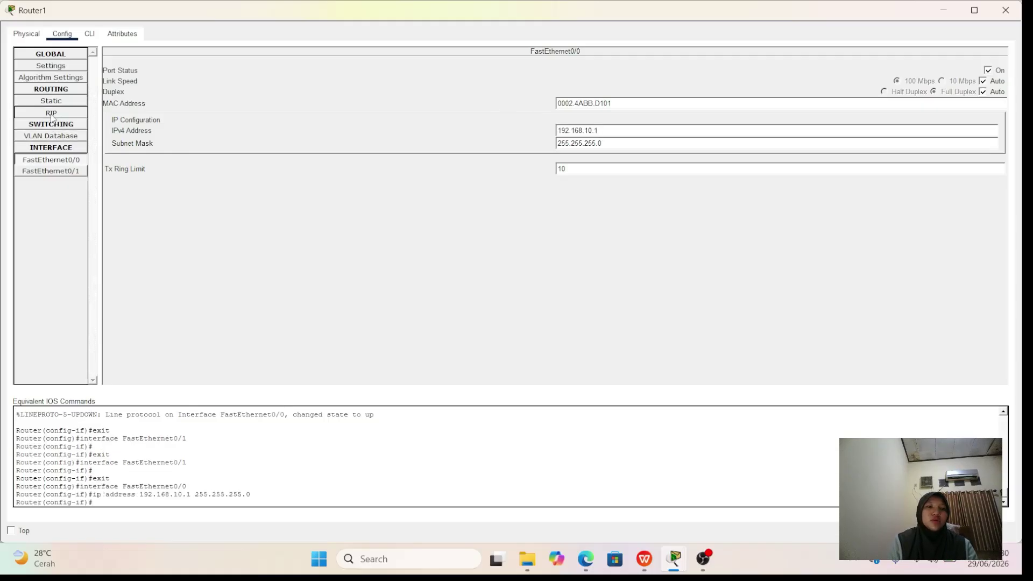
left_click(593, 64)
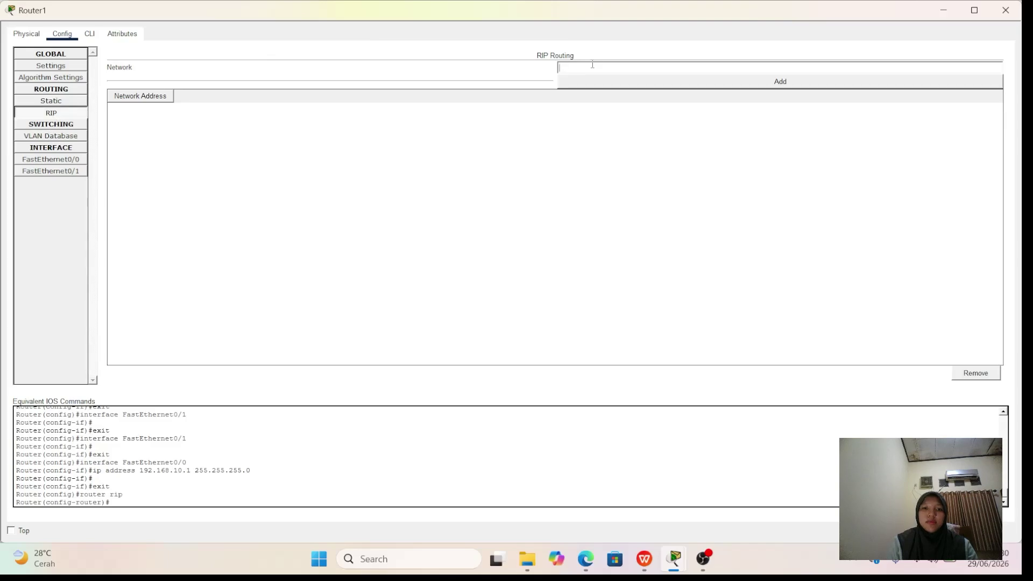
key("ctrl+v")
left_click(657, 87)
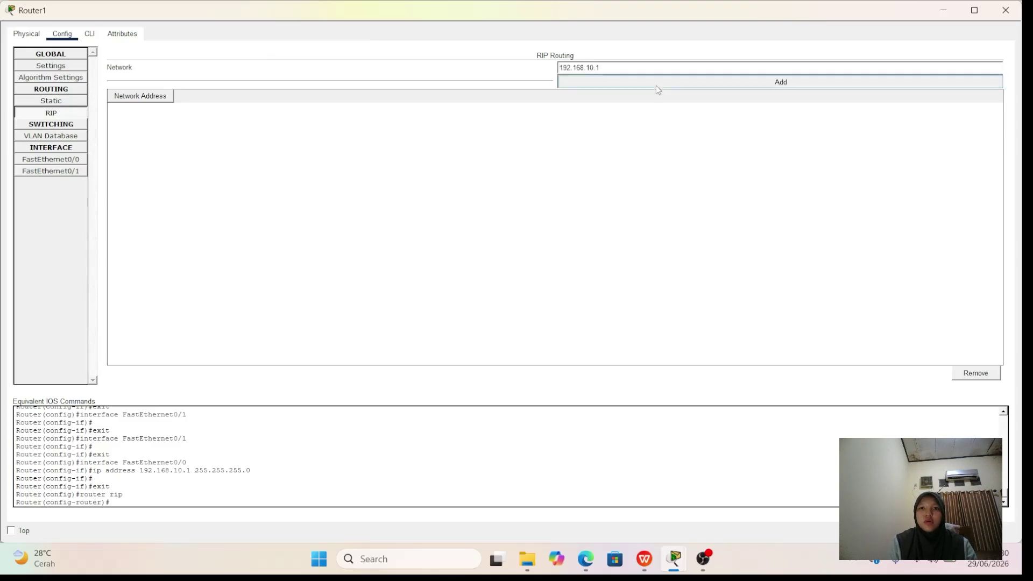
- Remove the 192.168.10.0 network from Router1's RIP routing and close the router window
left_click(159, 112)
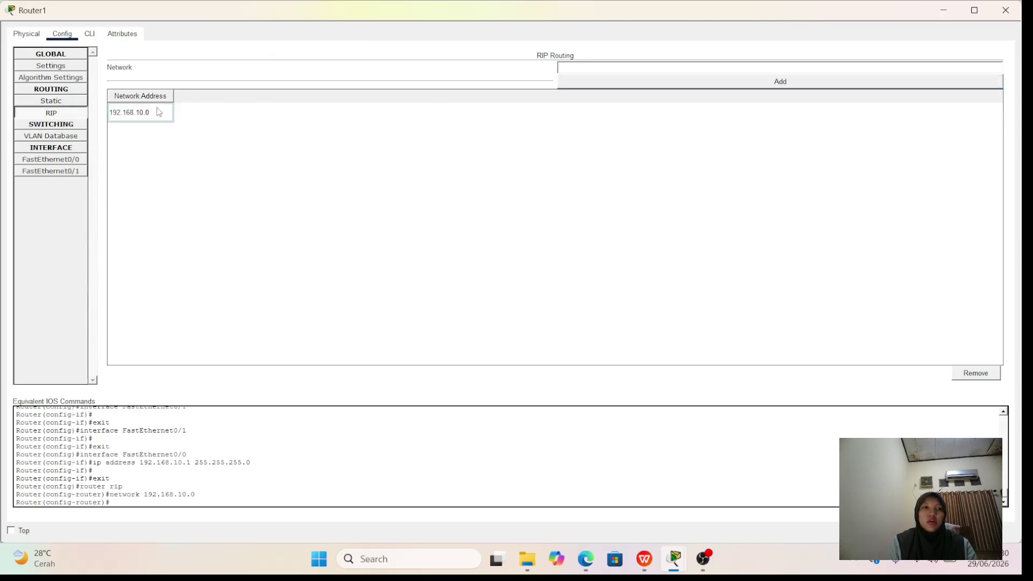
left_click(973, 377)
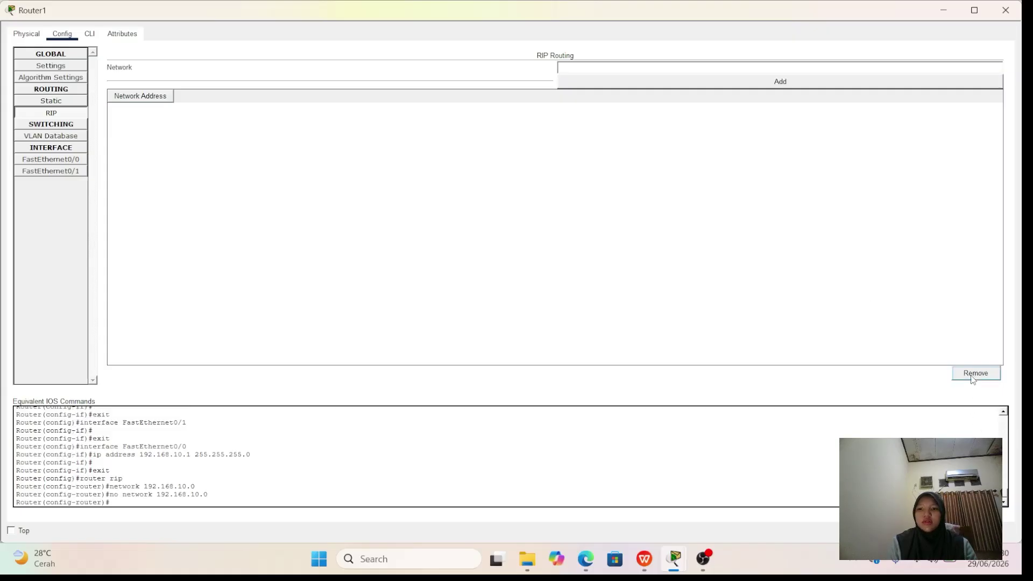
left_click(1006, 9)
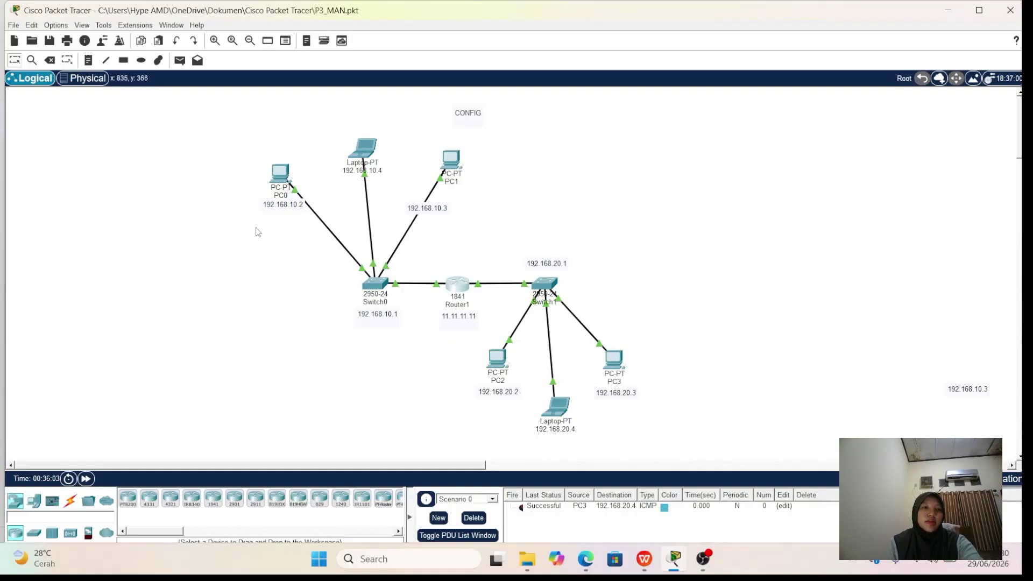
- Reopen Router1's FastEthernet0/0 settings to review the IP address and subnet mask, and close the window
left_click(457, 284)
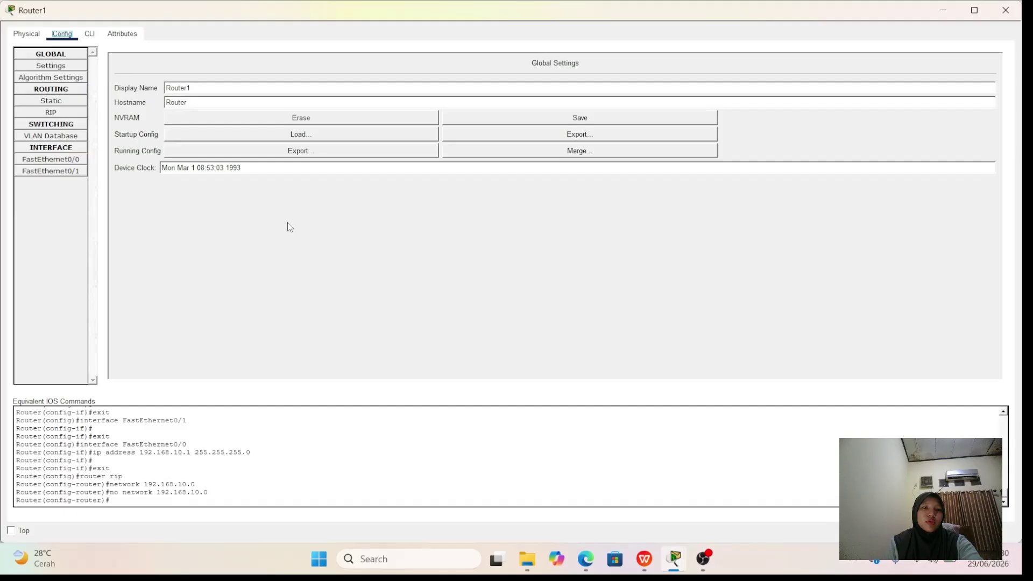
left_click(55, 161)
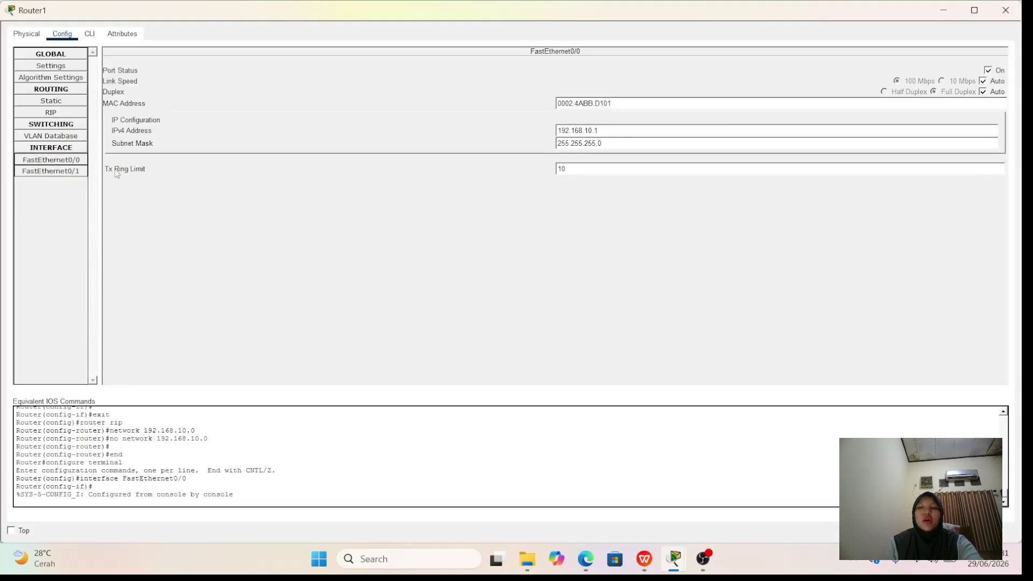
left_click(1006, 10)
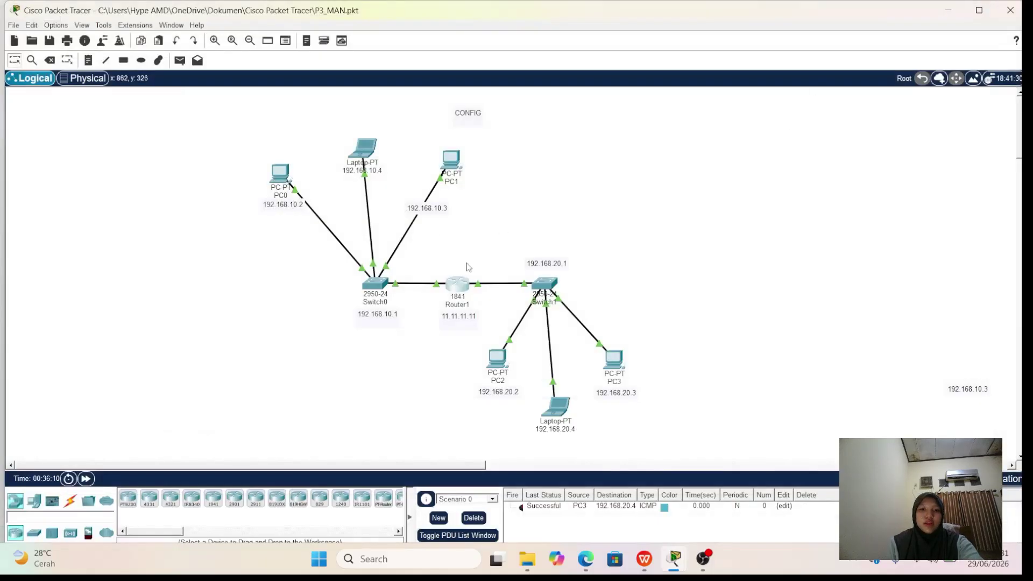
- Delete the current PDU scenario and send a simple PDU from PC0 to PC2
left_click(474, 517)
left_click(179, 61)
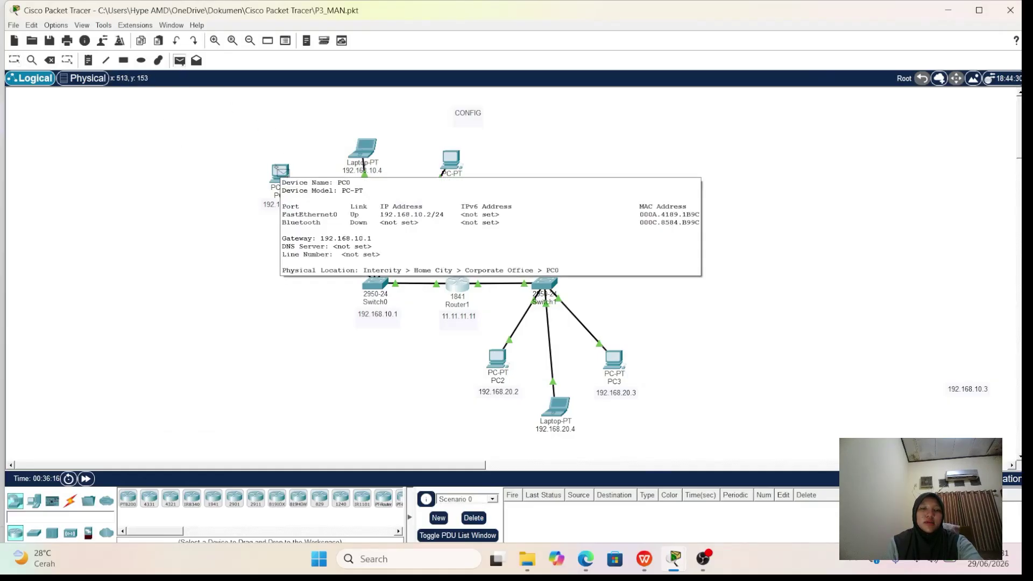
left_click(282, 173)
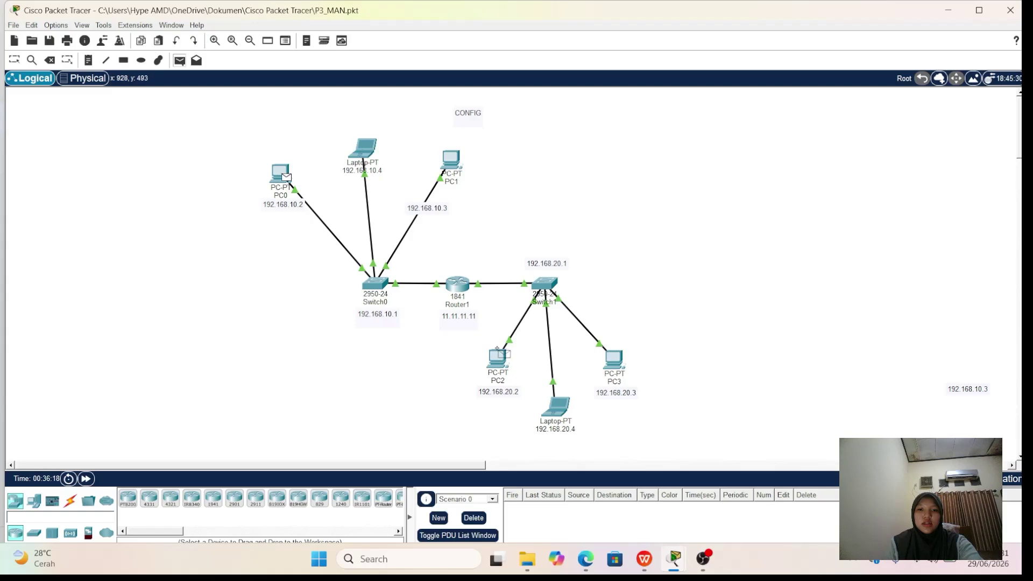
left_click(503, 355)
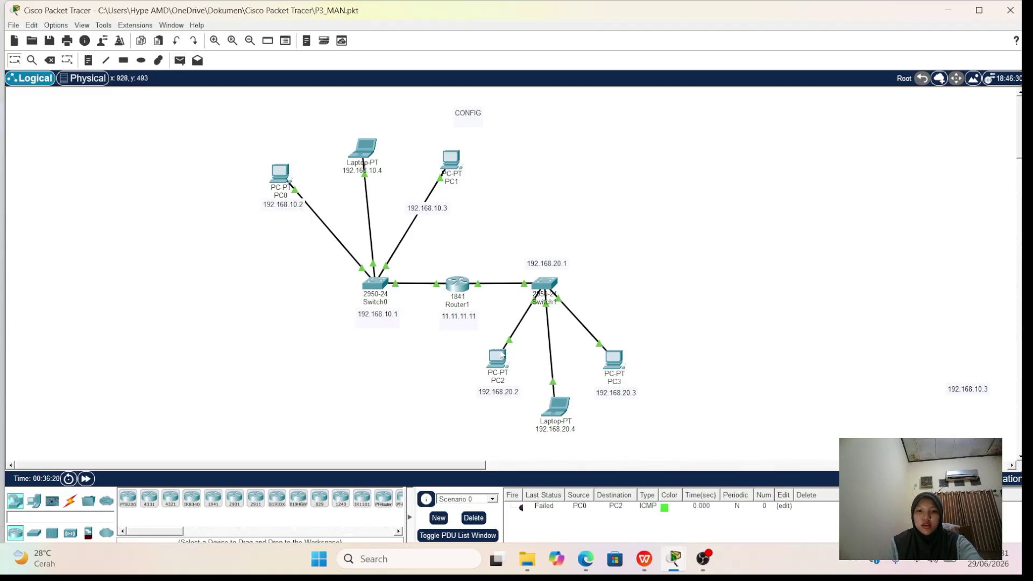
- Send a second simple PDU from PC0 to PC2 to retest the connection across the router
left_click(181, 61)
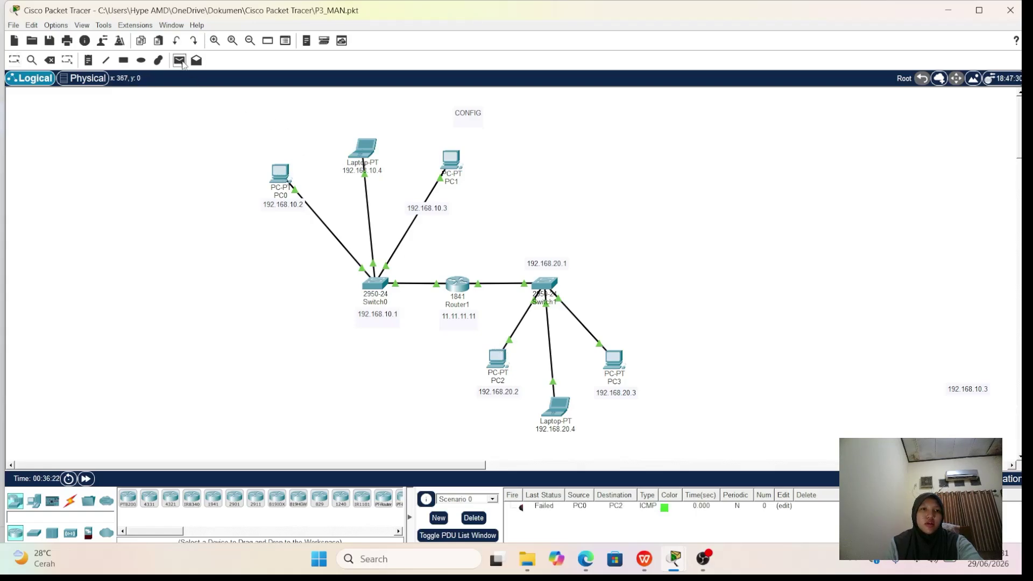
left_click(281, 175)
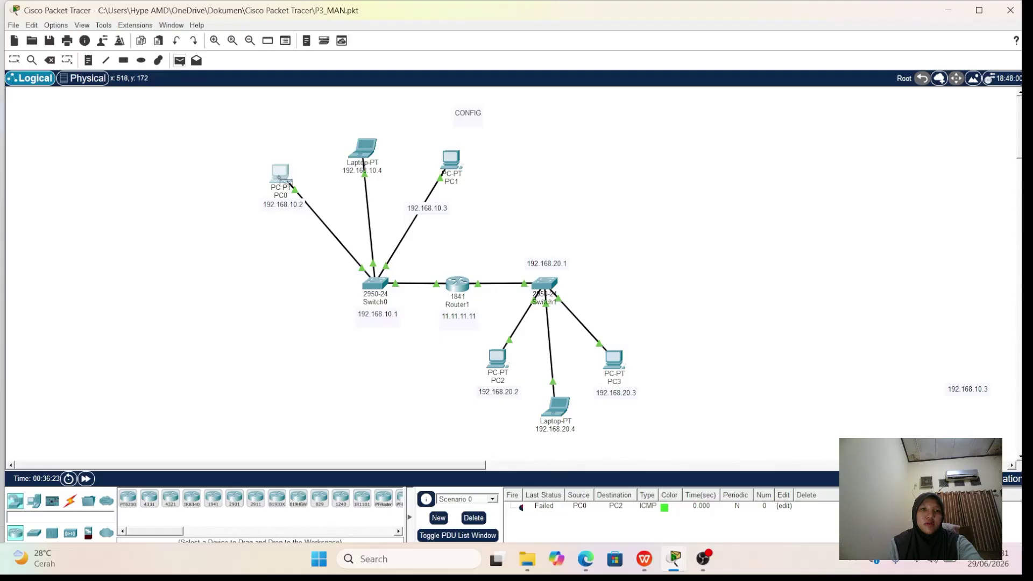
left_click(496, 359)
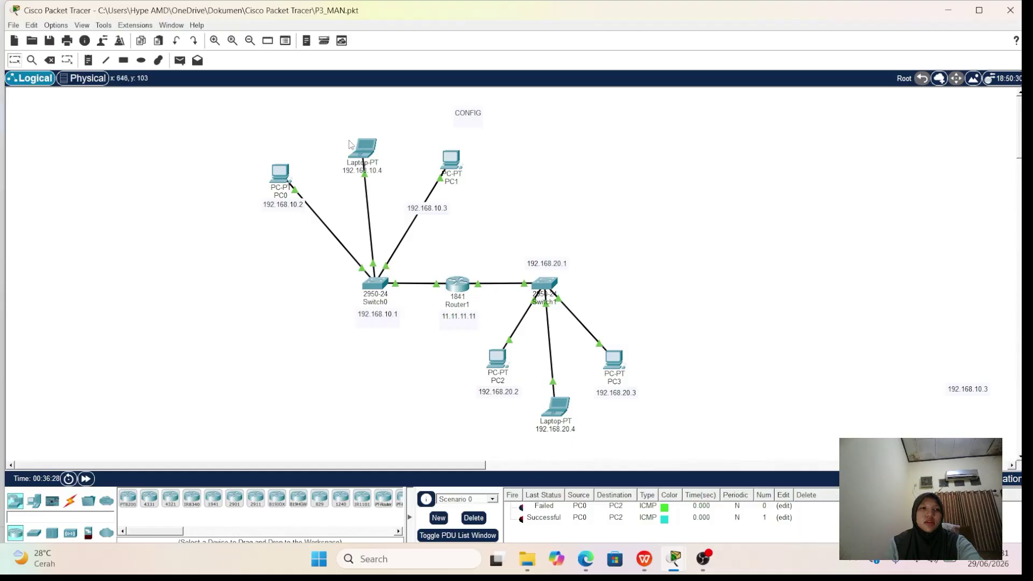
- Send two simple PDUs from the laptop at 192.168.10.4 to the laptop at 192.168.20.4 to test the connection between networks
left_click(180, 60)
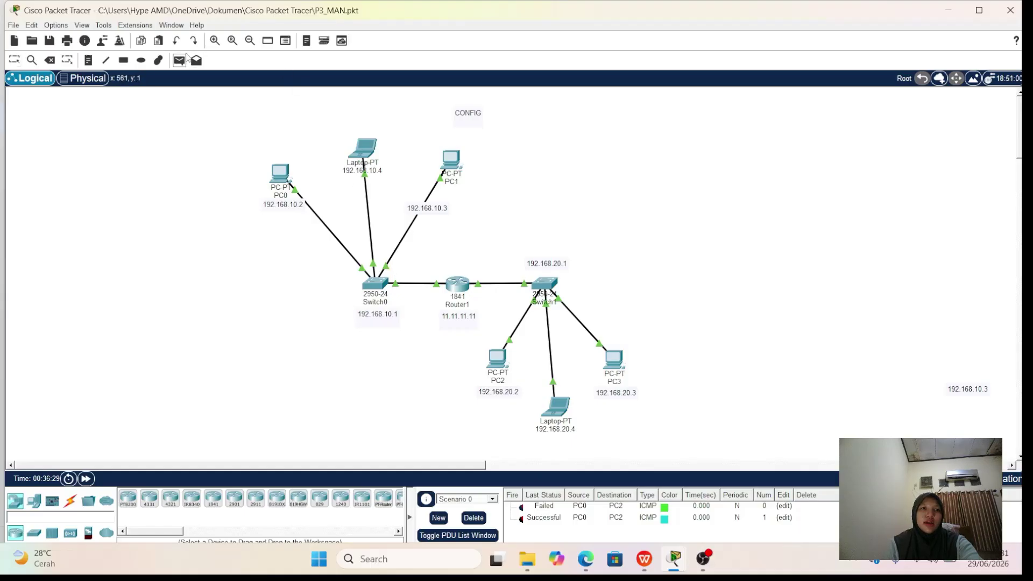
left_click(367, 149)
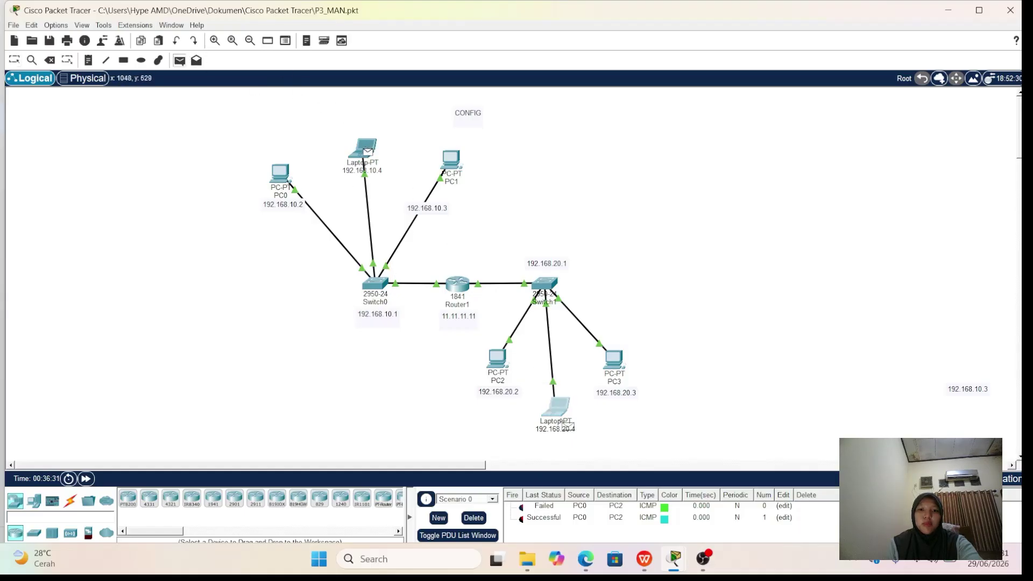
left_click(557, 407)
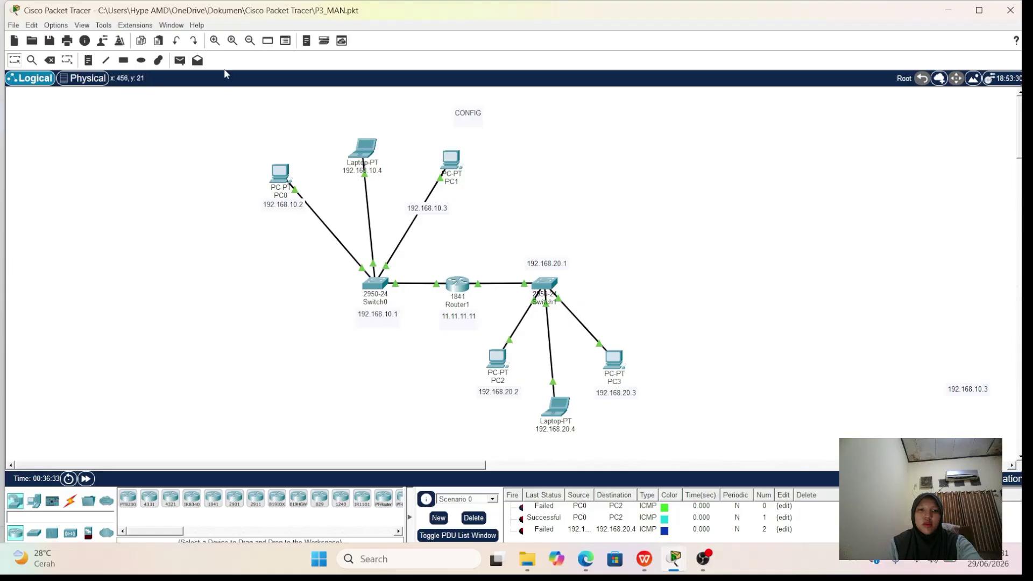
left_click(182, 61)
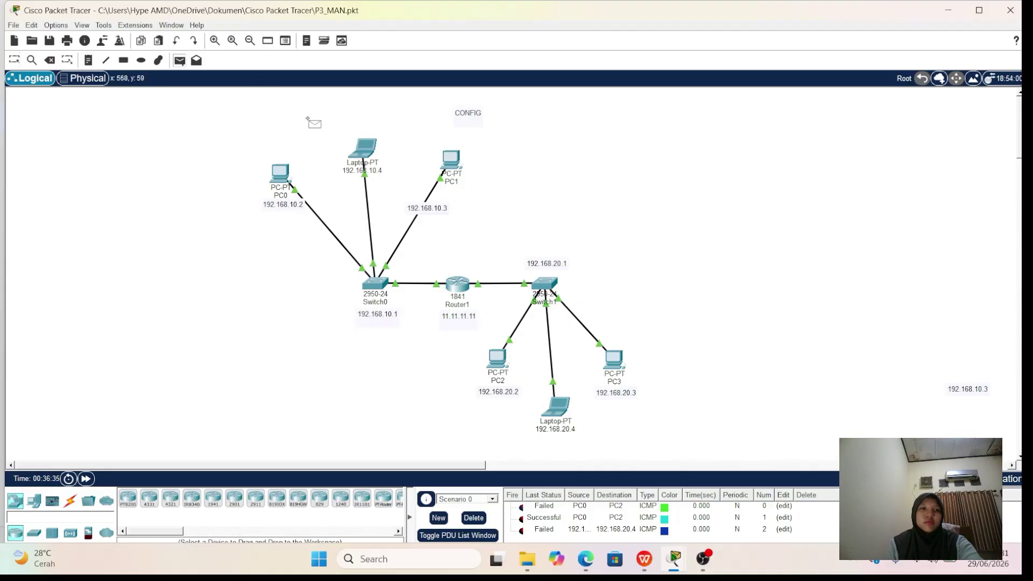
left_click(362, 150)
left_click(565, 413)
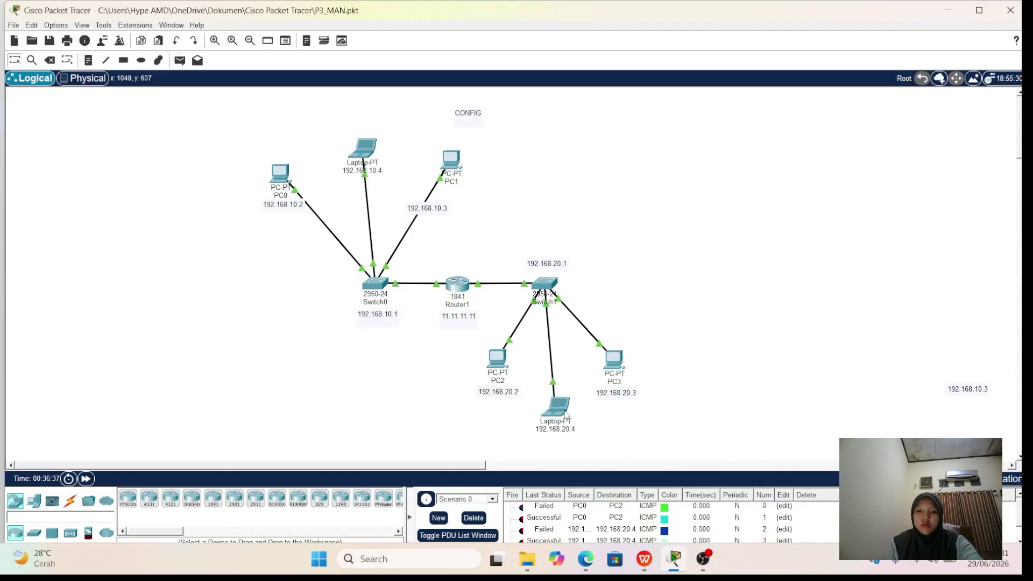
- Delete the current PDU scenario and send two simple PDUs from PC1 to PC3 to test their connection
left_click(474, 517)
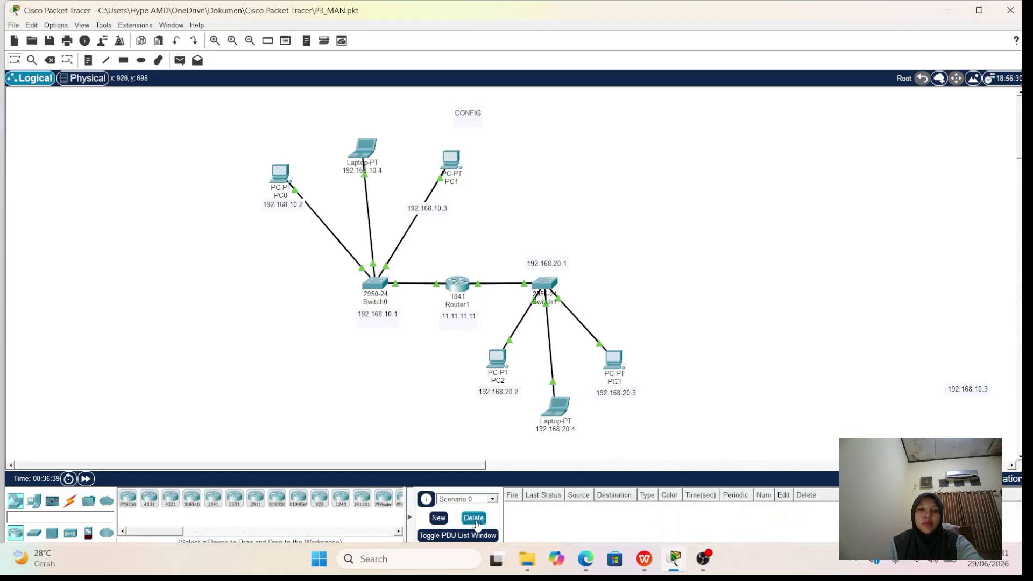
left_click(179, 61)
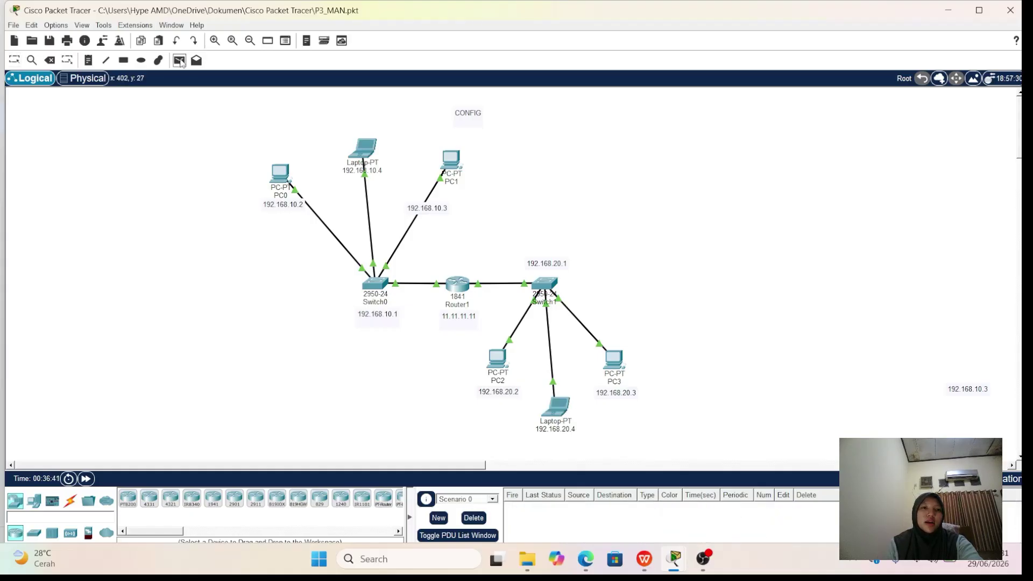
left_click(452, 160)
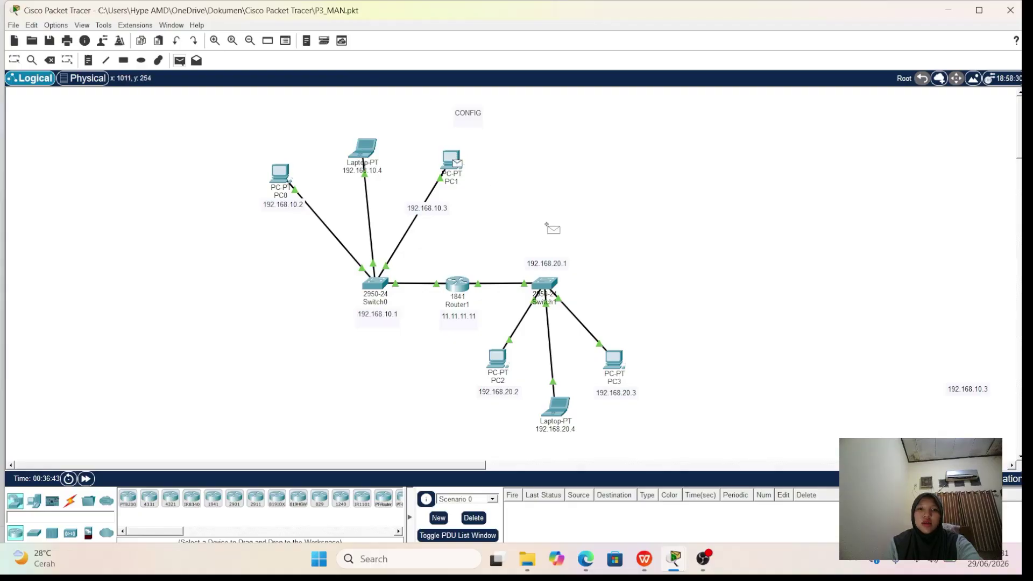
left_click(619, 358)
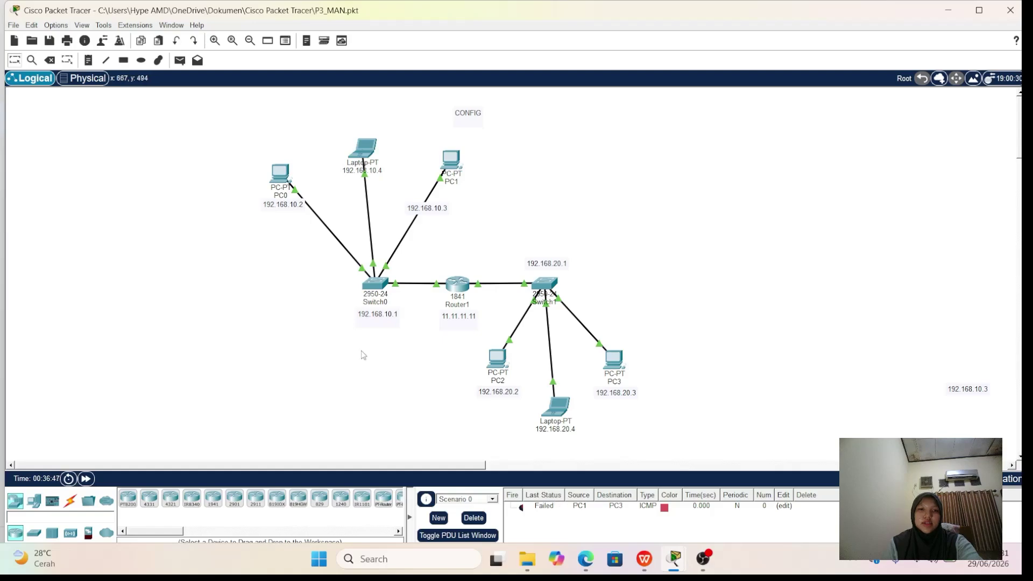
left_click(180, 61)
left_click(452, 160)
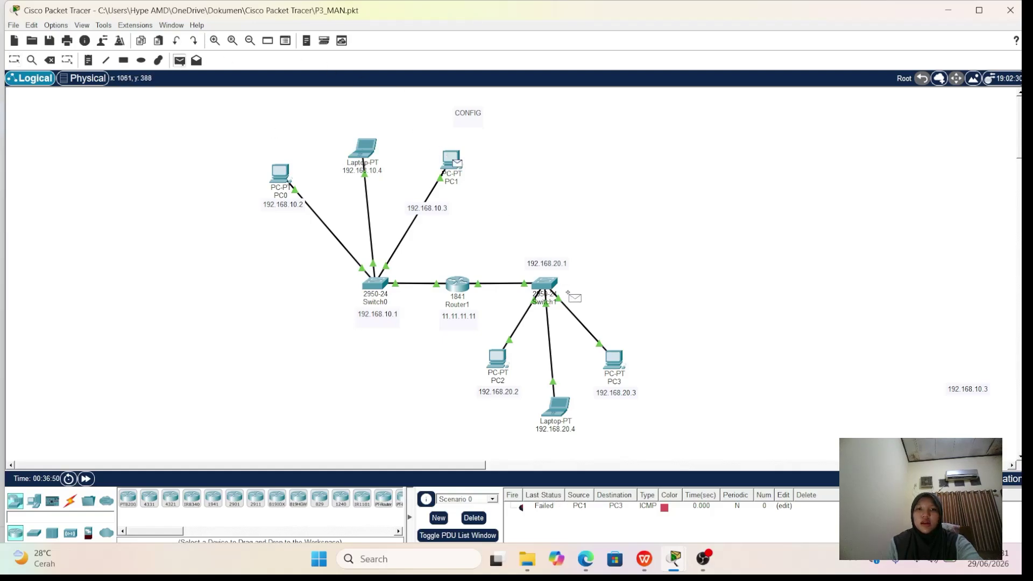
left_click(617, 360)
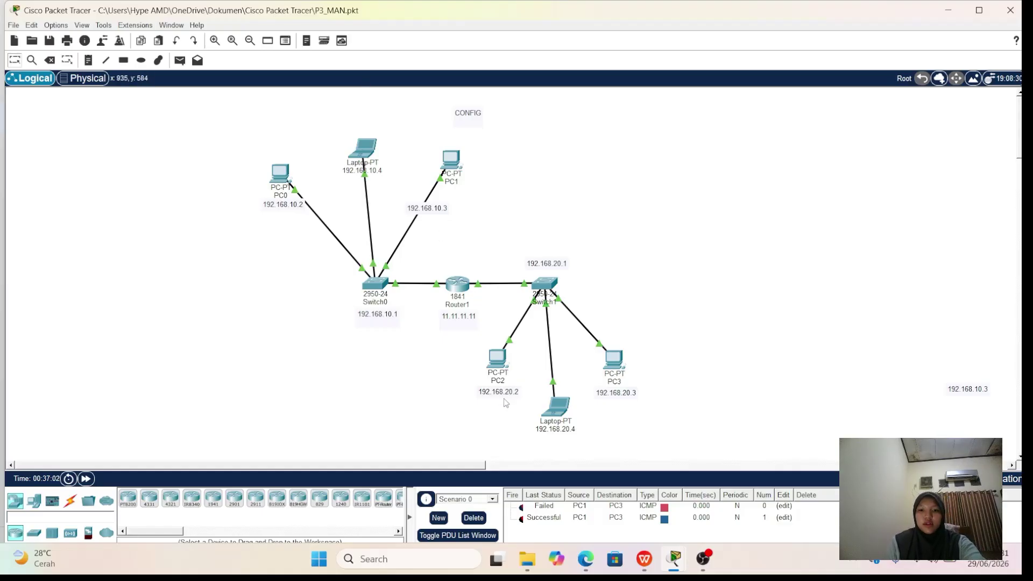
- Clear the PDU scenario, switch to simulation mode, and add a simple PDU from PC0 to PC3
left_click(476, 518)
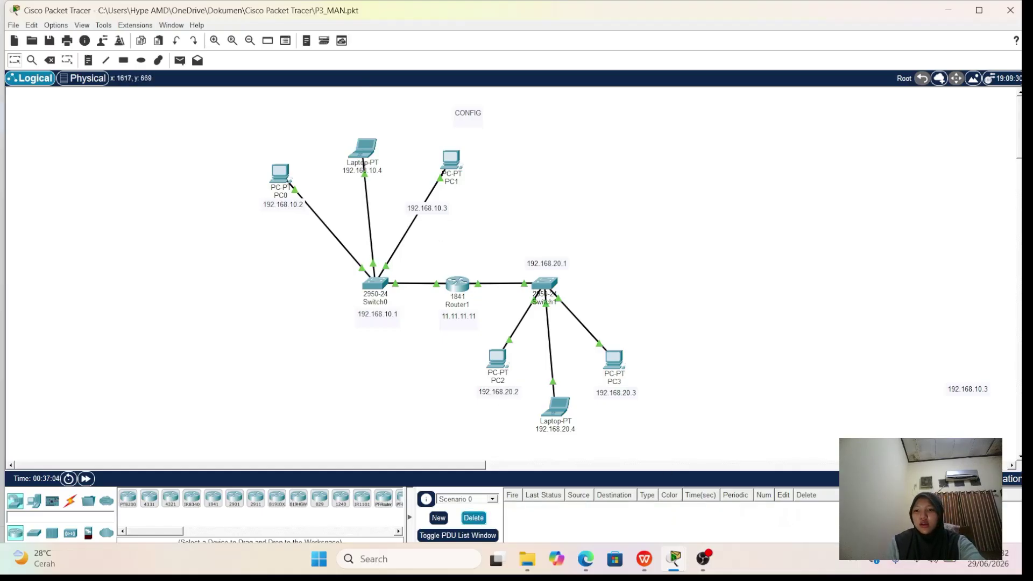
key("shift+s")
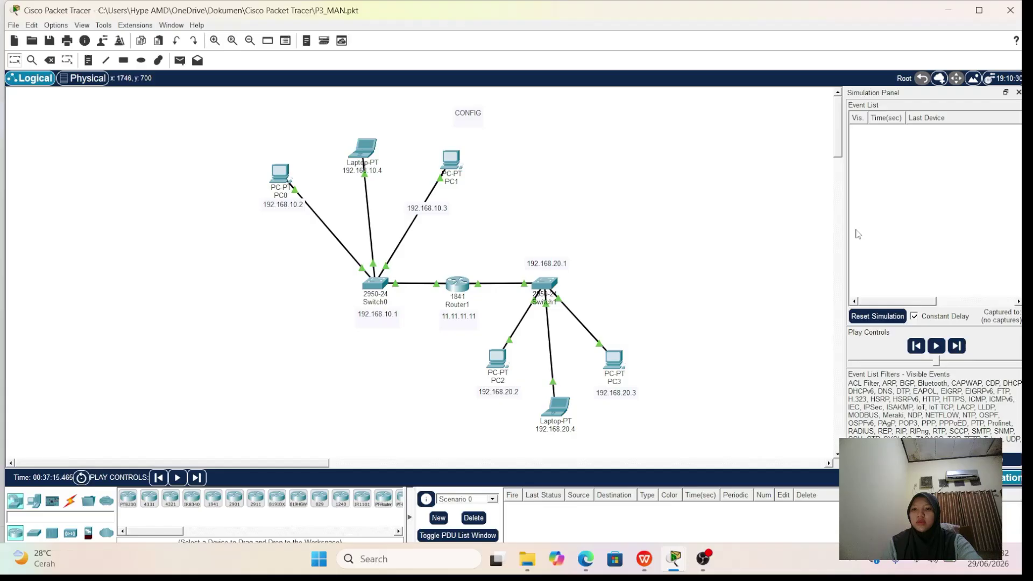
left_click(178, 63)
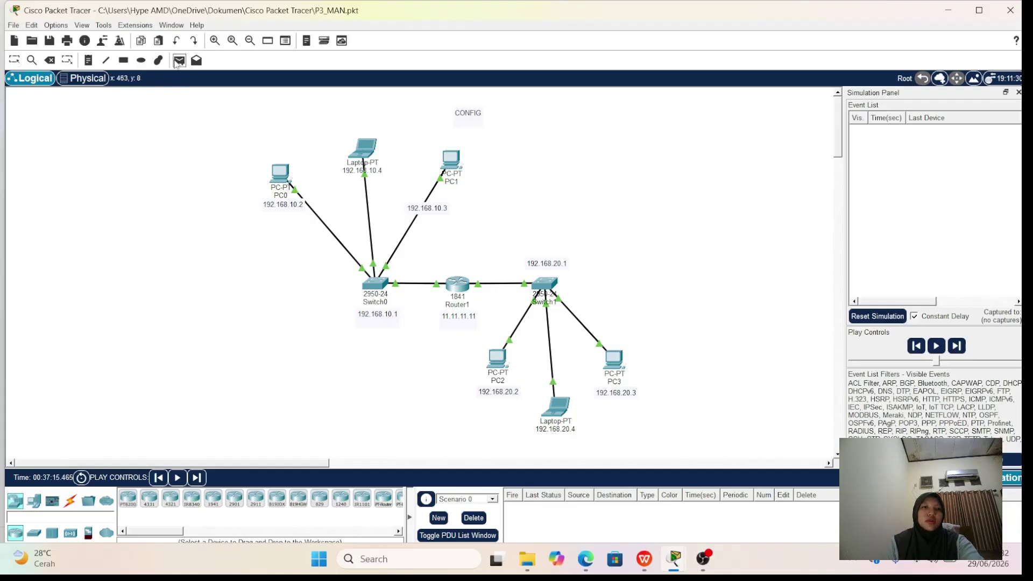
left_click(284, 175)
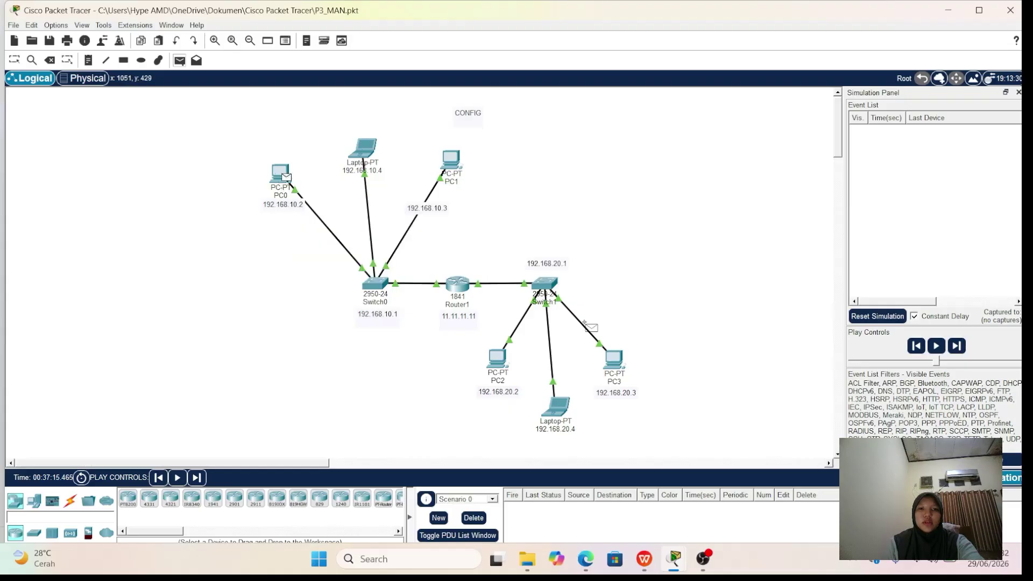
left_click(616, 365)
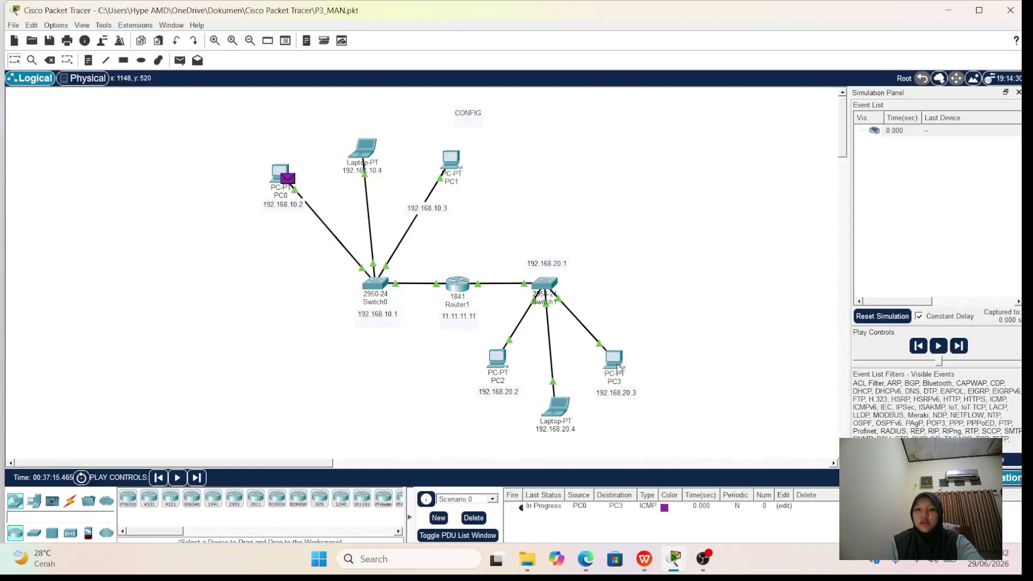
- Play the PC0-to-PC3 simulation at a faster playback speed, then pause it and close the simulation view
left_click(938, 346)
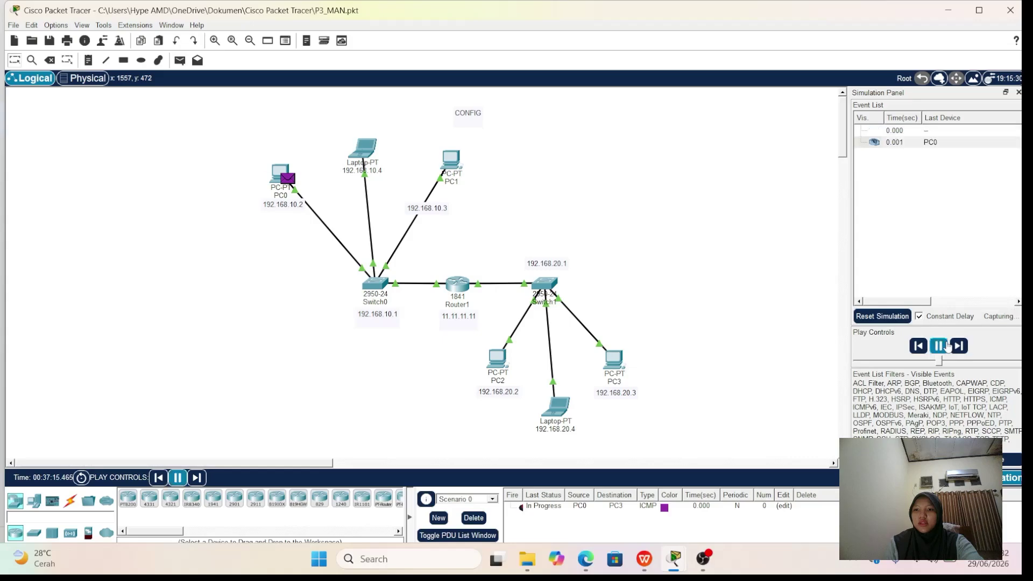
left_click(991, 364)
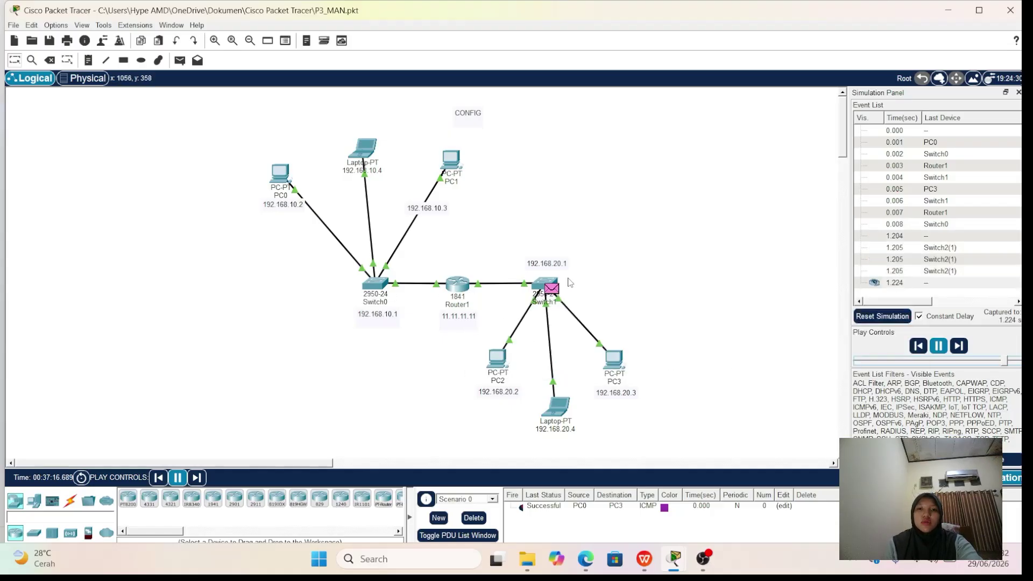
mouse_move(546, 289)
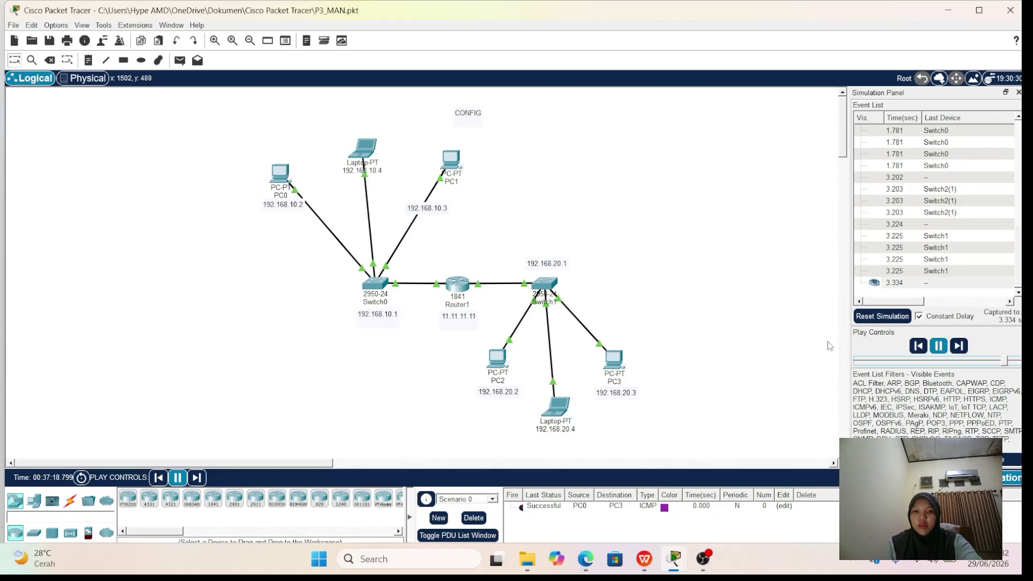
left_click(939, 346)
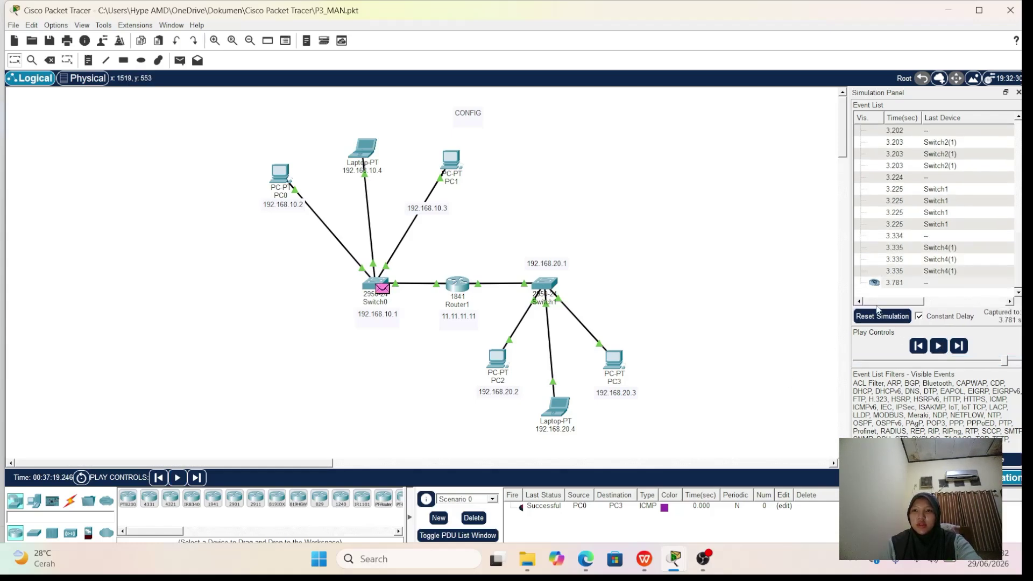
left_click(1018, 92)
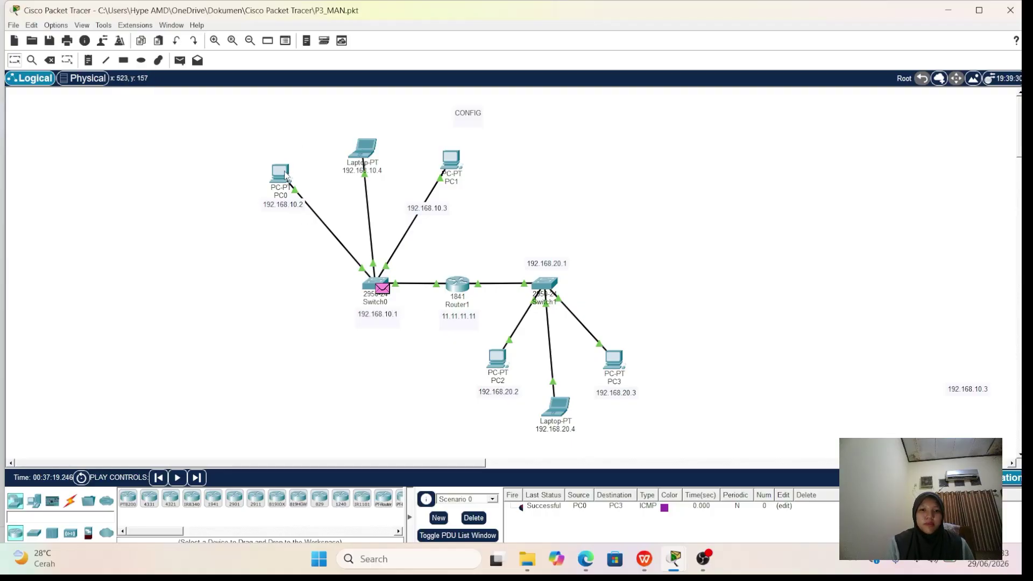
left_click(495, 396)
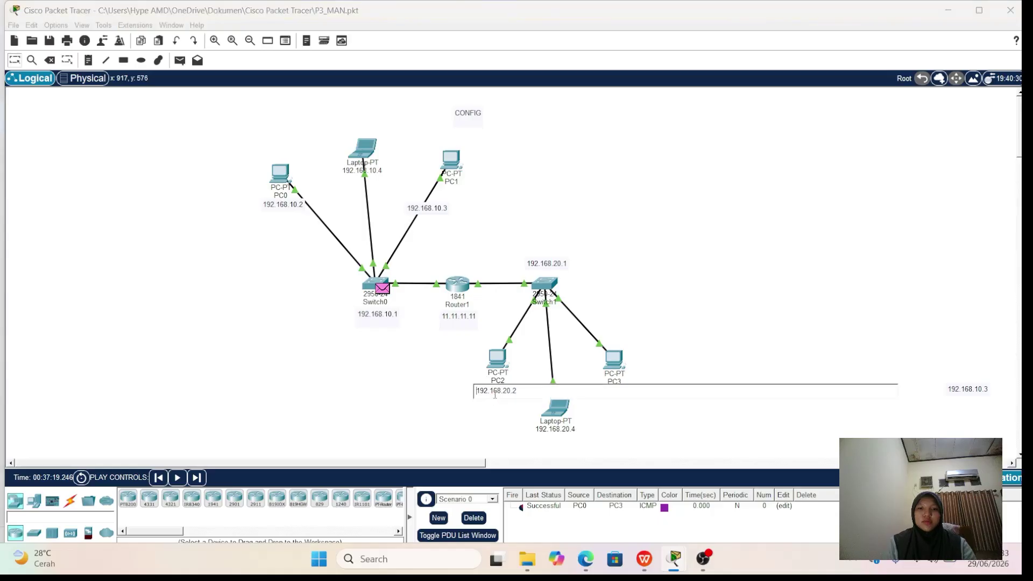
left_click_drag(476, 390, 544, 392)
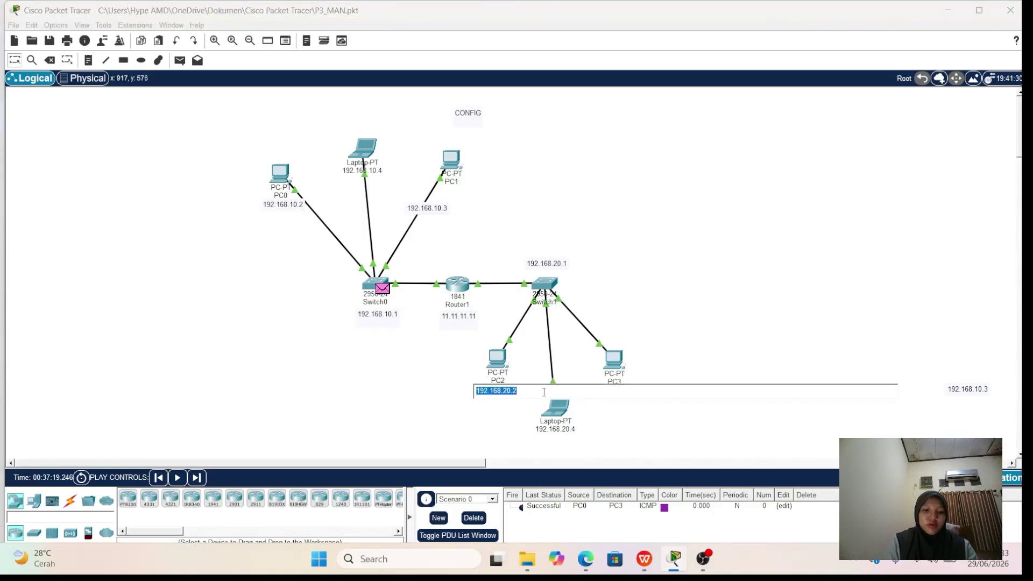
left_click(352, 366)
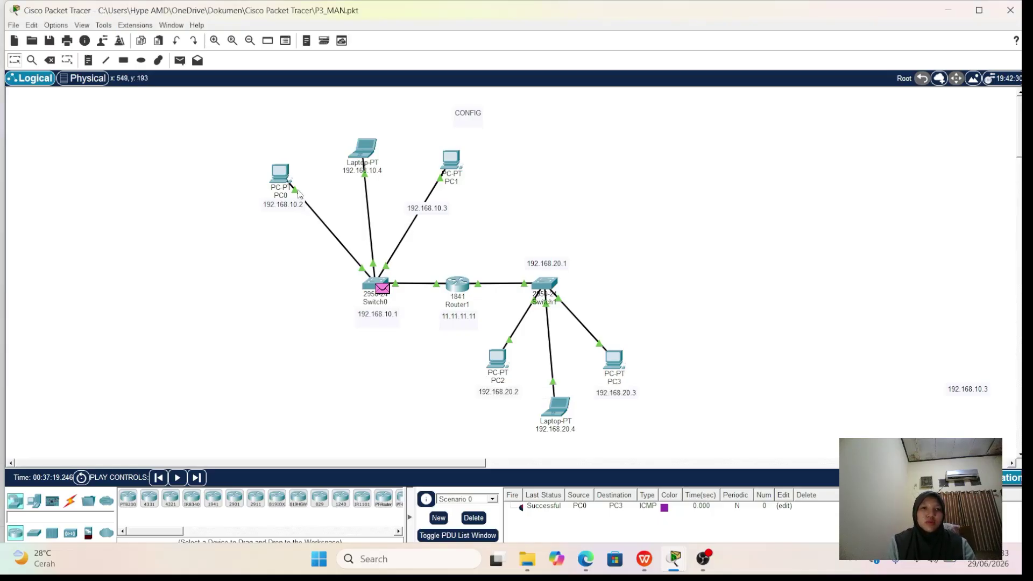
- Ping 192.168.20.2 from PC0's Command Prompt and close the PC0 window
left_click(279, 171)
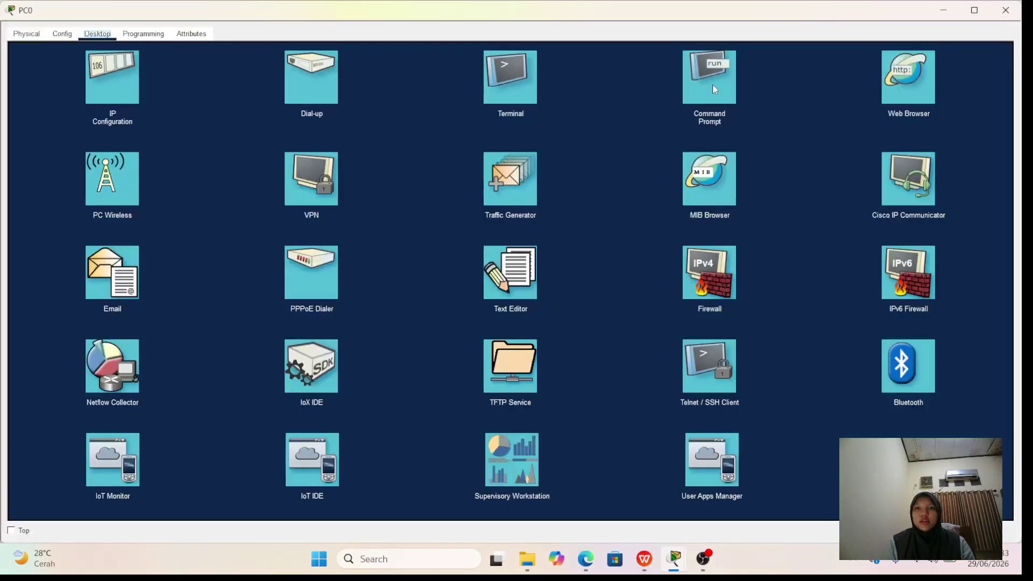
left_click(713, 88)
type("ping")
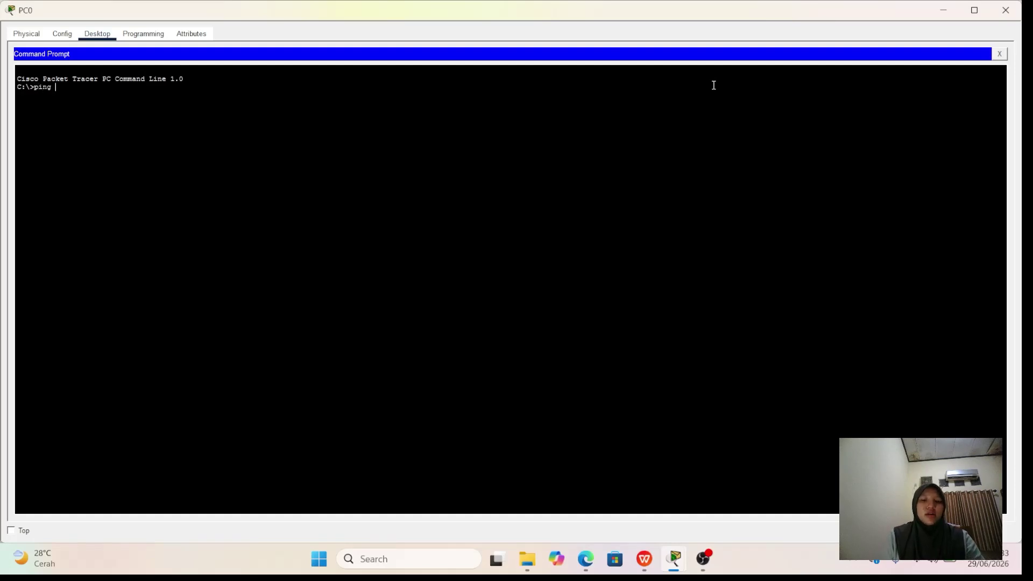
type(" 192.1")
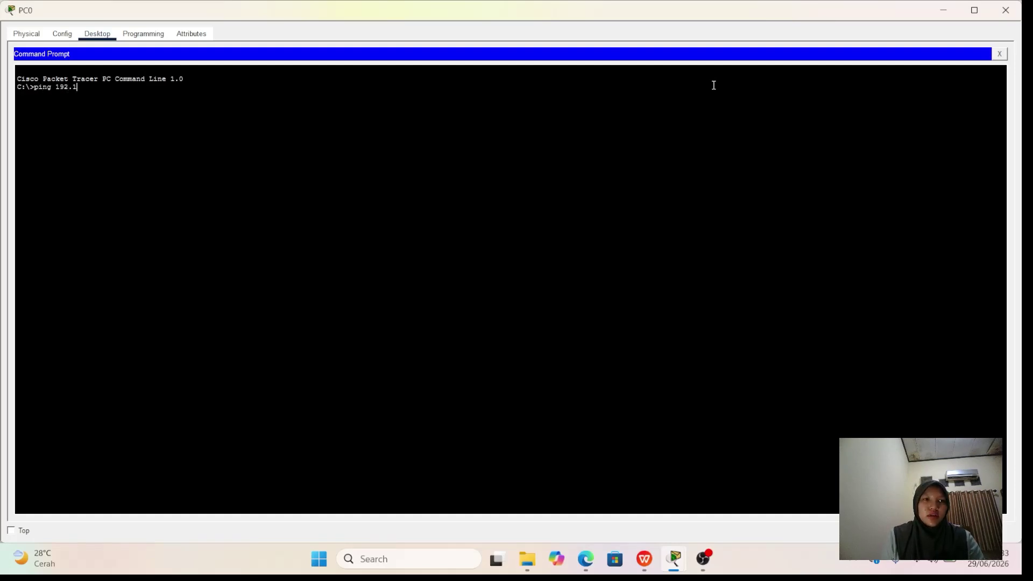
type("68.")
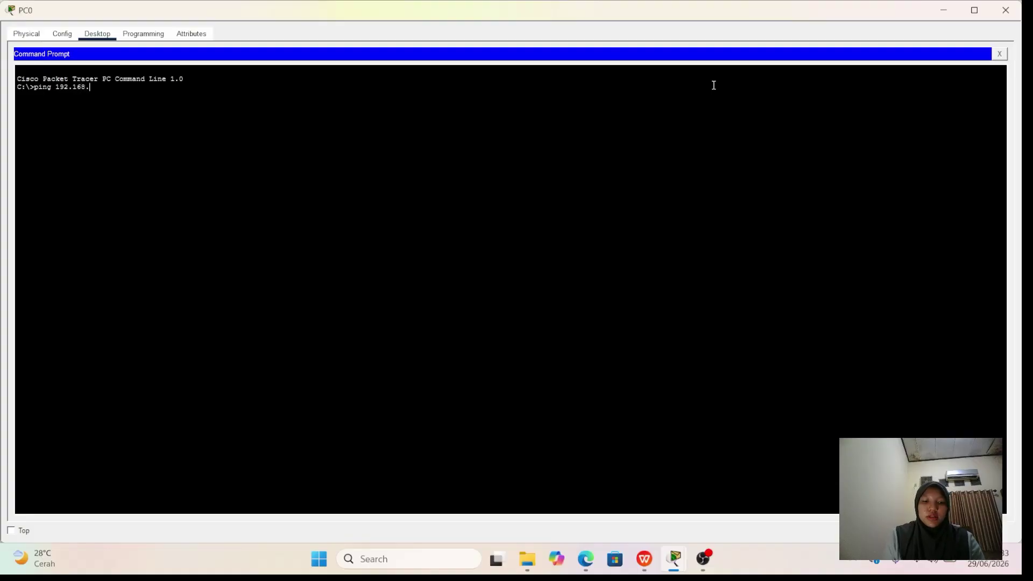
type("20.")
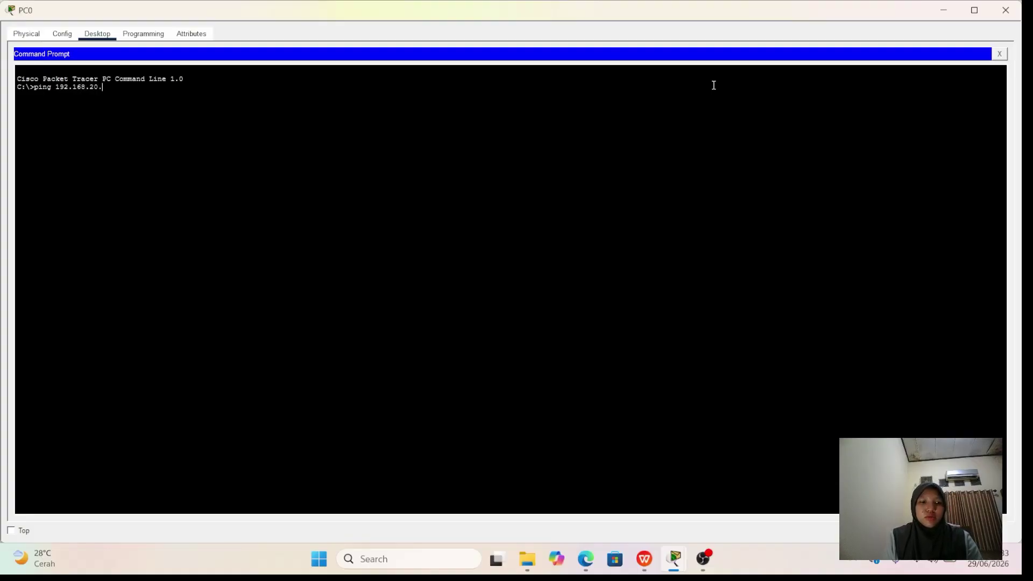
type("2")
key("Return")
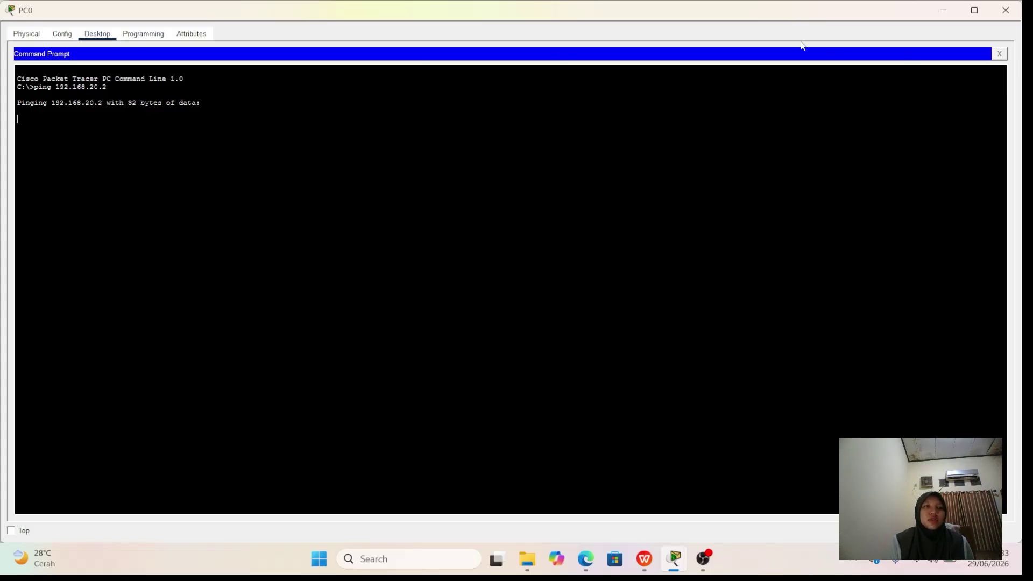
left_click(1006, 10)
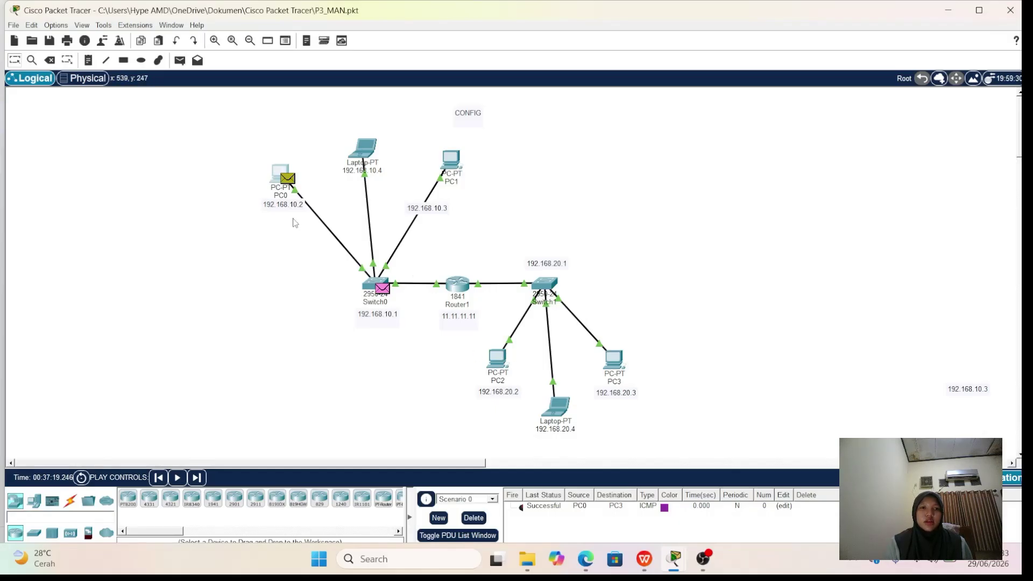
- Reopen PC0's Command Prompt to check the ping output, and close the window
left_click(286, 174)
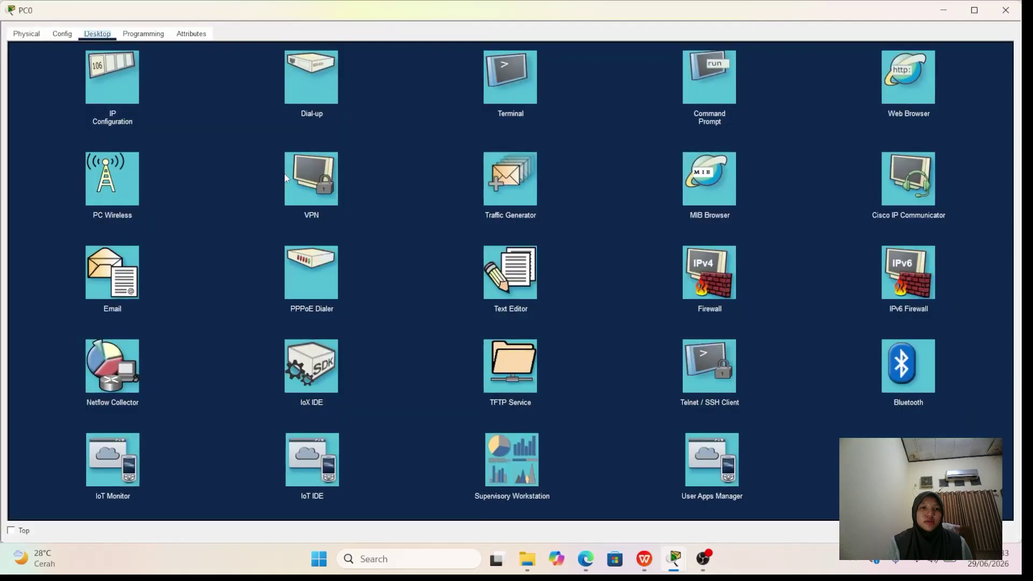
left_click(708, 84)
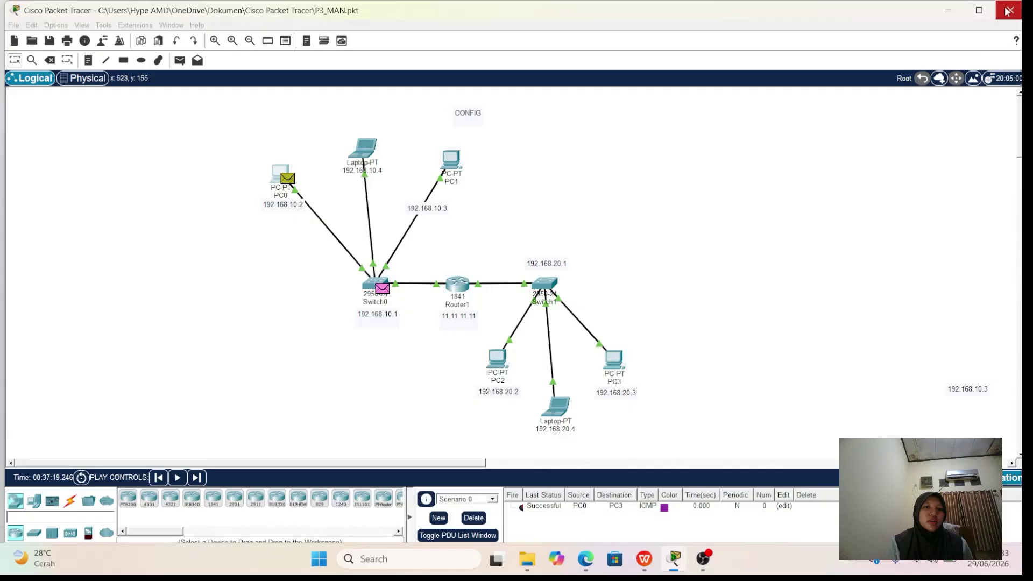
left_click(1006, 12)
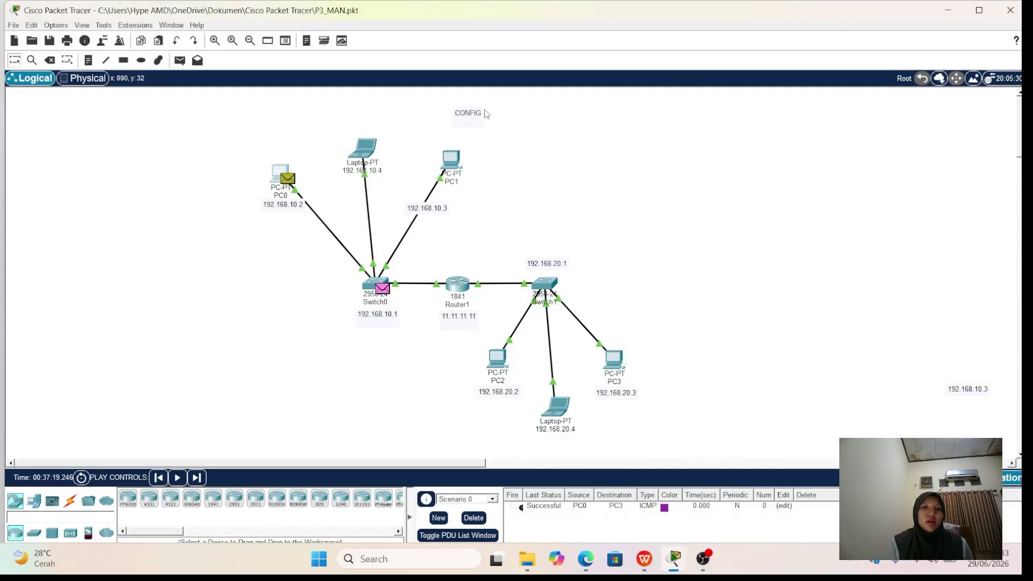
- Ping 192.168.20.3 from PC1's Command Prompt and close the PC1 window
left_click(456, 157)
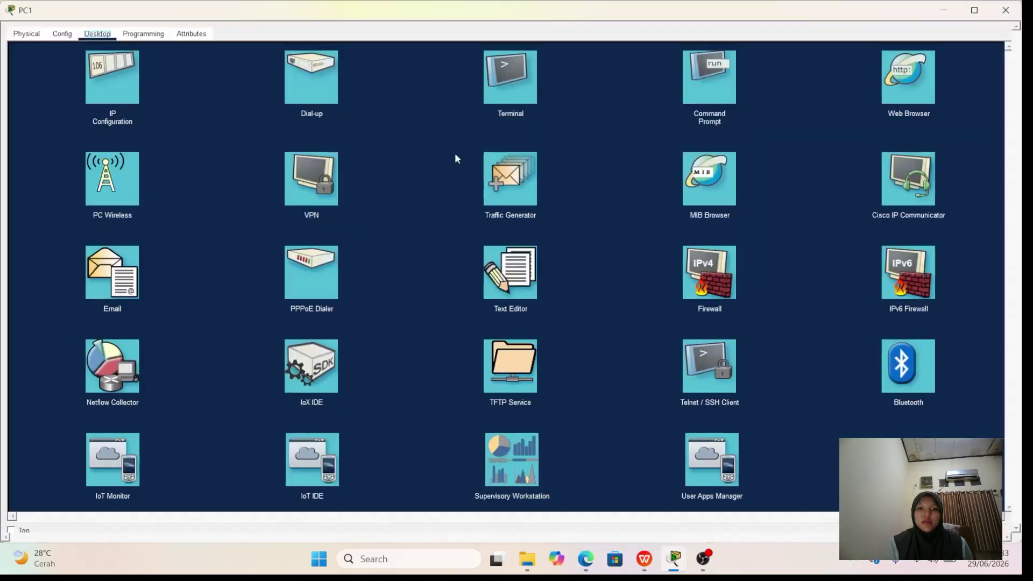
left_click(711, 72)
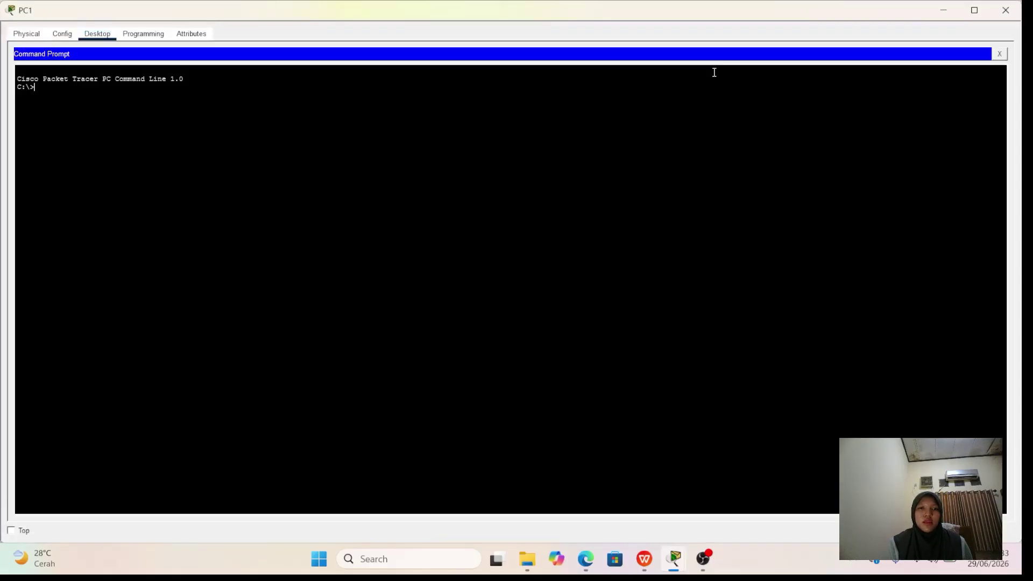
type("pin")
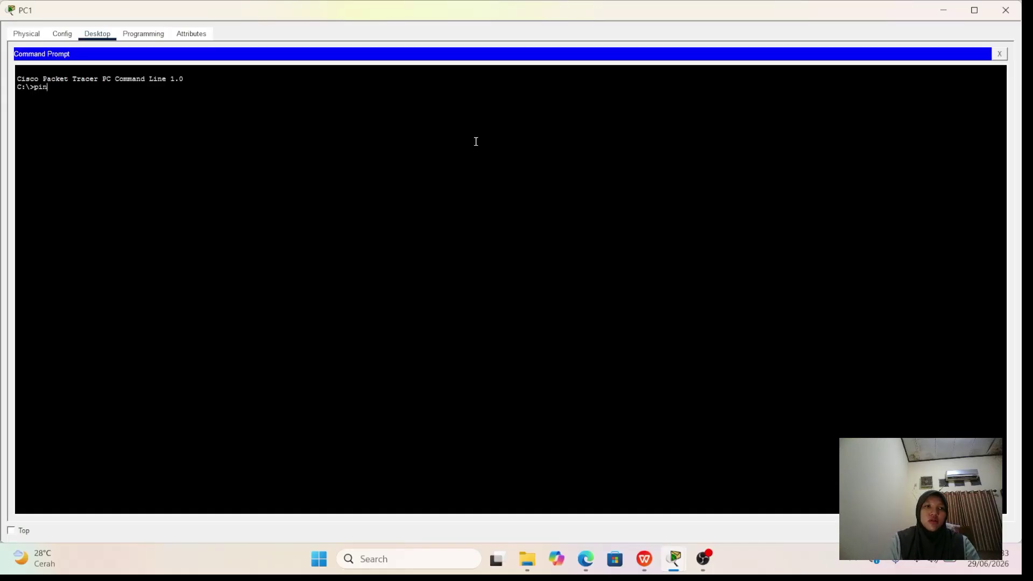
type("g 192")
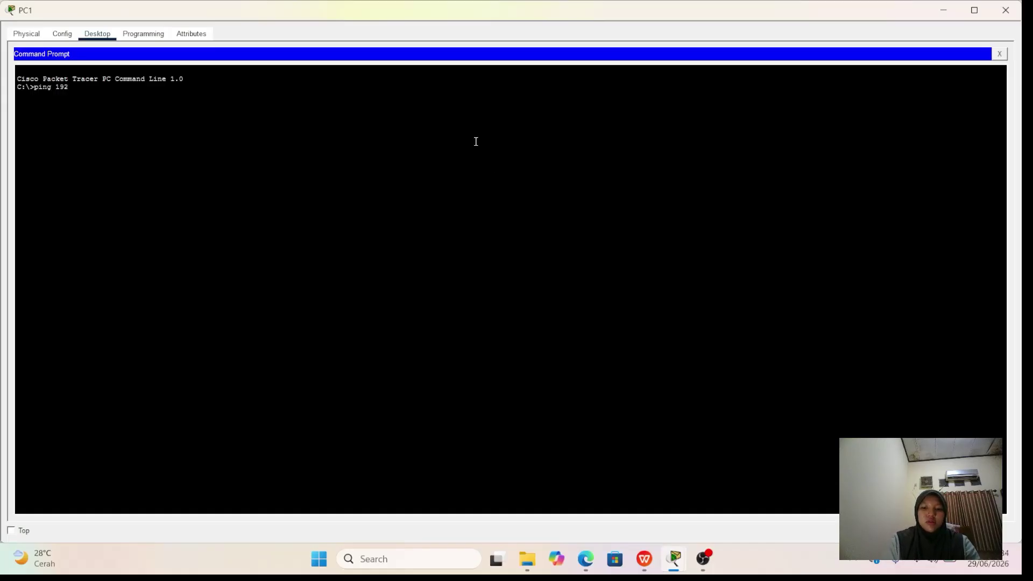
type(".168")
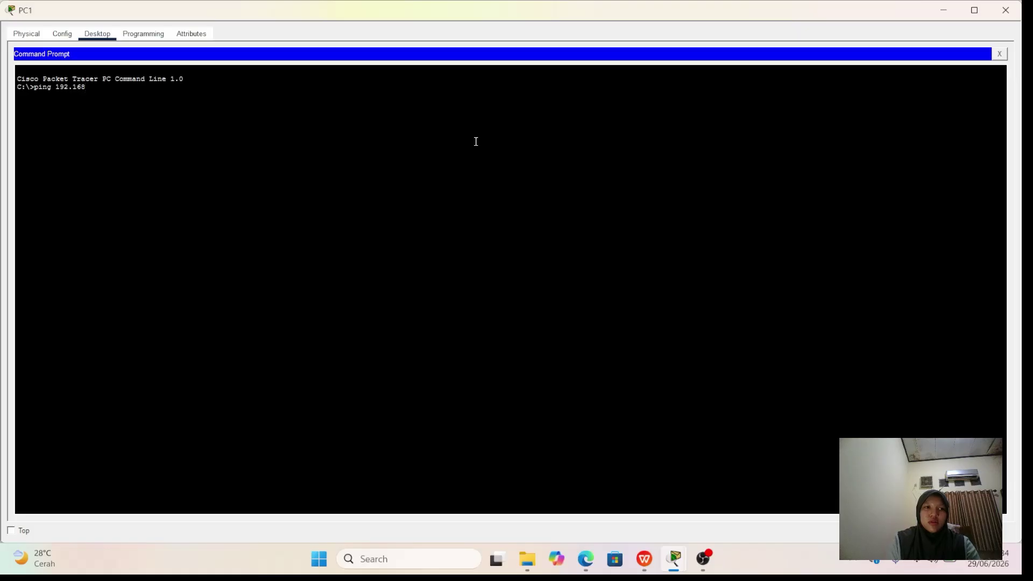
type(".20")
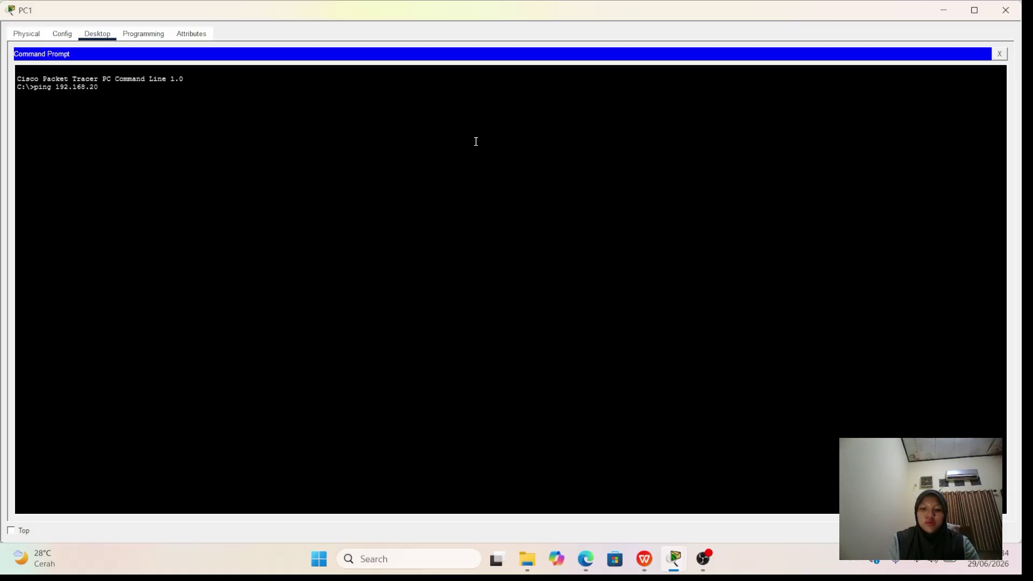
type(".3")
key("Return")
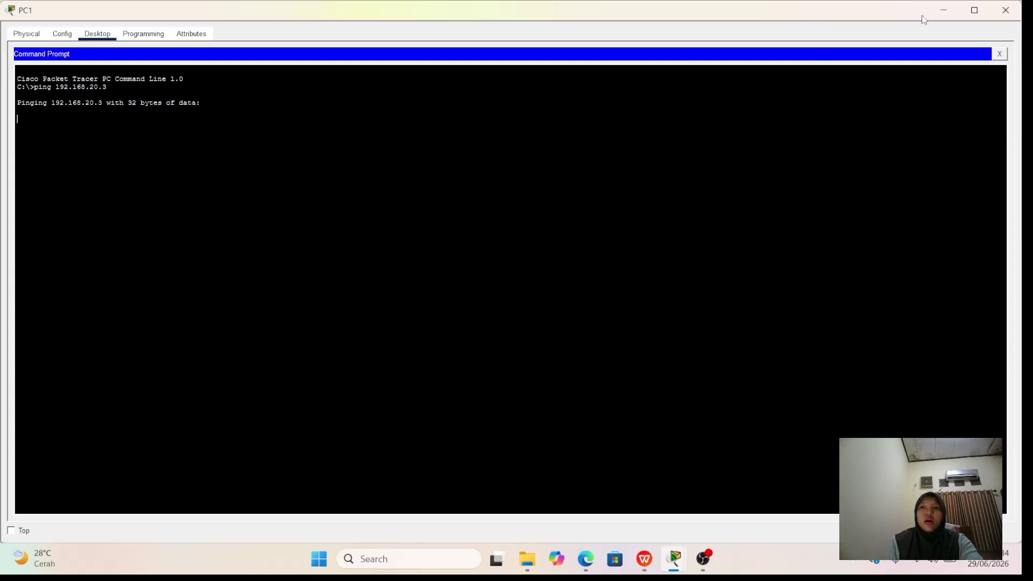
left_click(1004, 12)
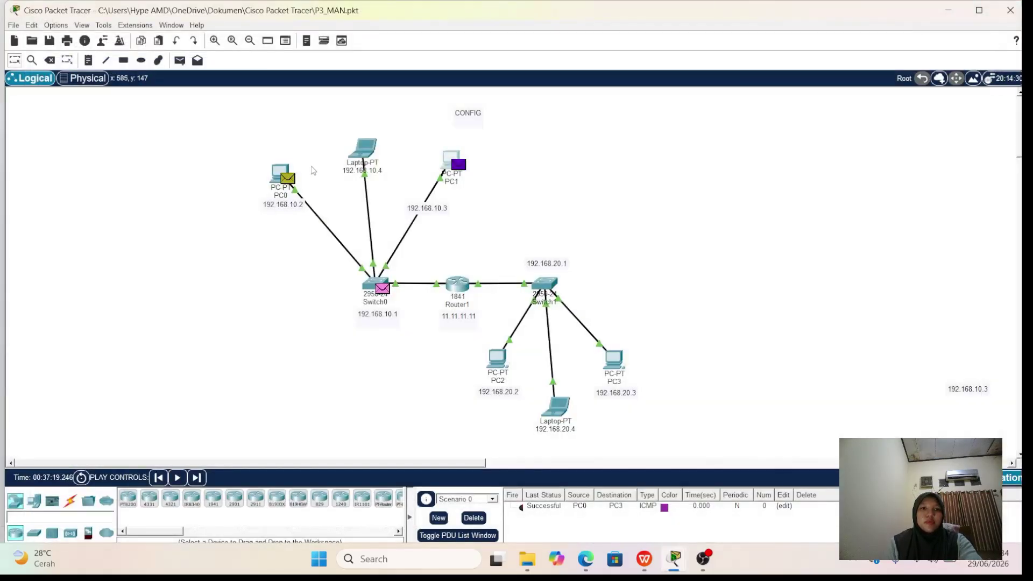
- Check the progress of the 192.168.20.2 ping in PC0's Command Prompt, and close the window
left_click(284, 174)
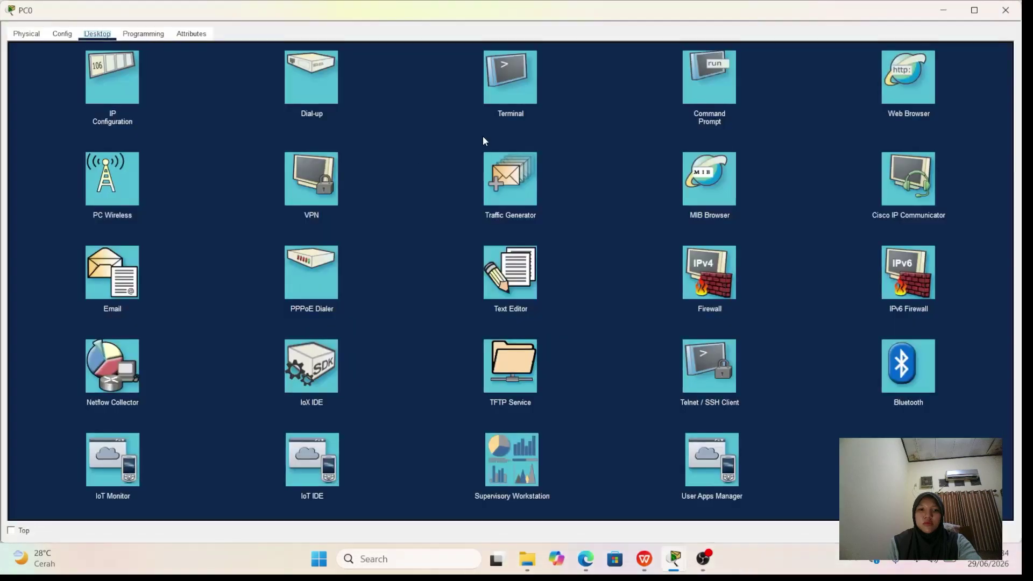
left_click(704, 79)
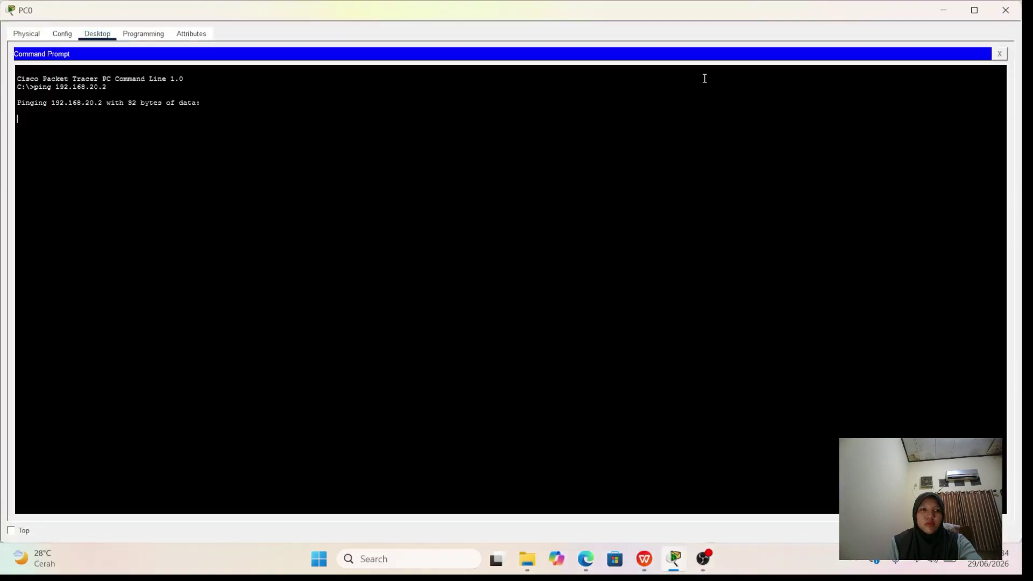
left_click_drag(381, 96, 440, 120)
left_click(1006, 9)
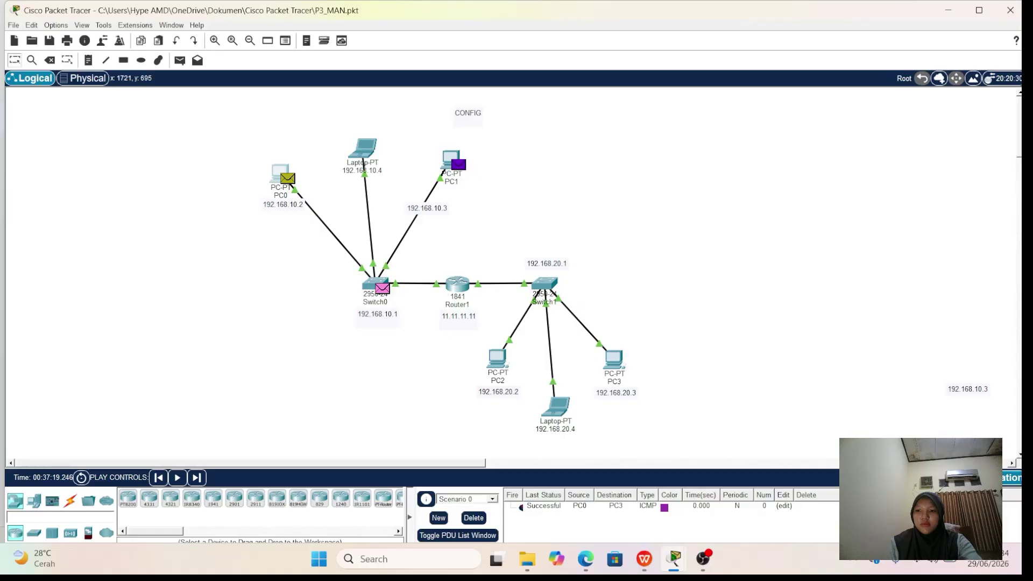
- Switch to realtime mode, review the completed ping output in PC0's Command Prompt, and close the window
left_click(969, 478)
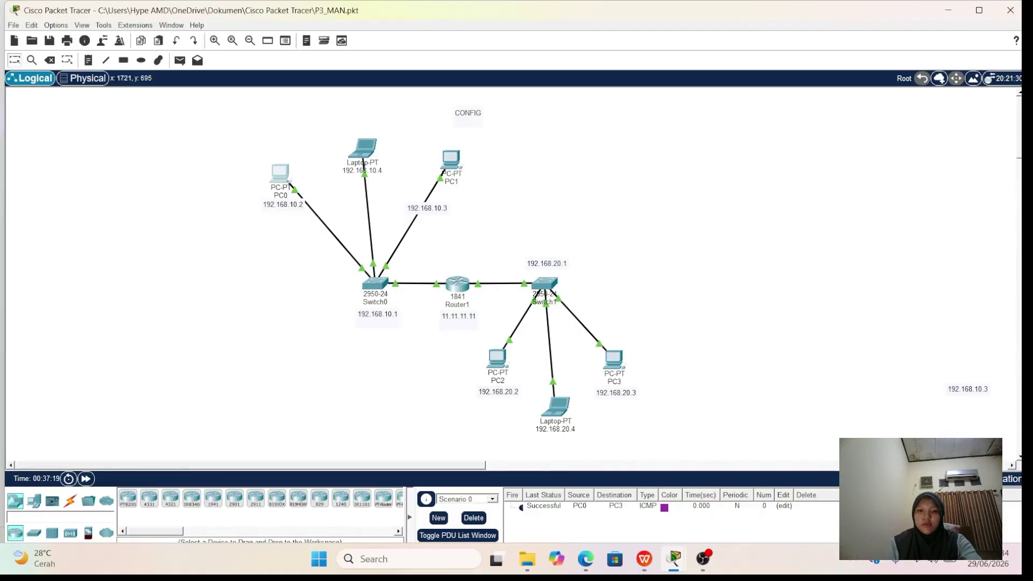
left_click(283, 169)
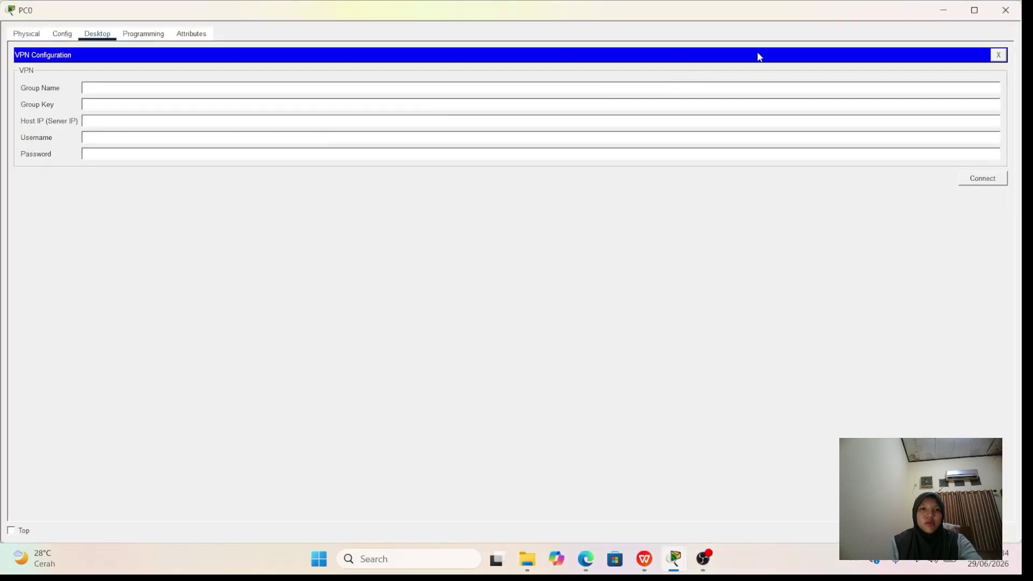
left_click(998, 56)
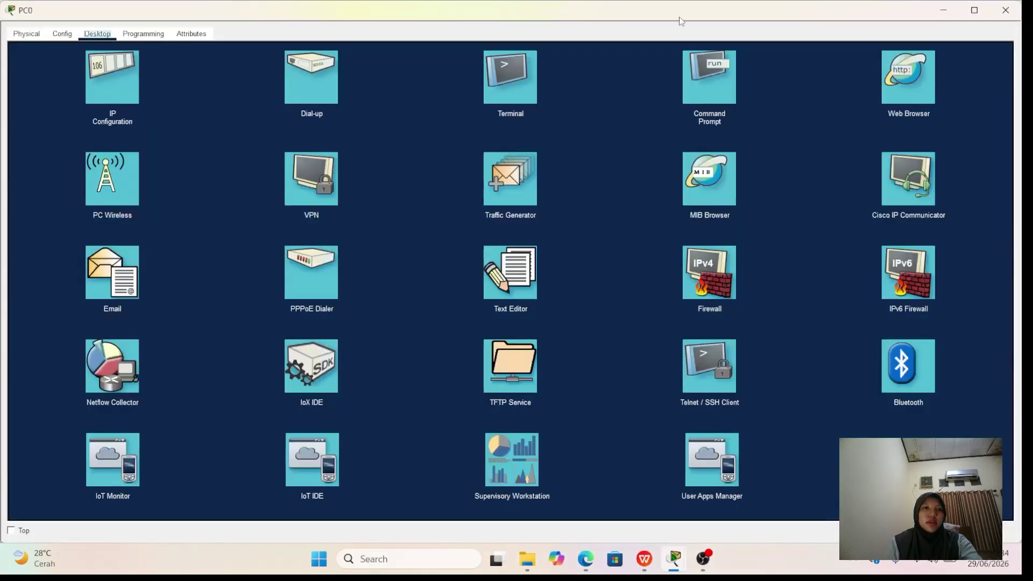
left_click(706, 73)
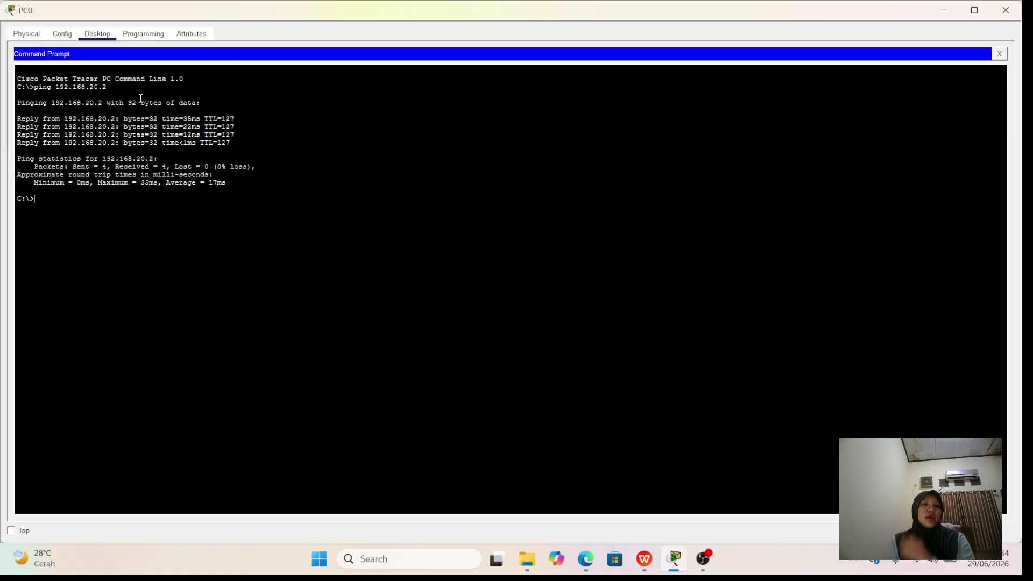
left_click(1006, 10)
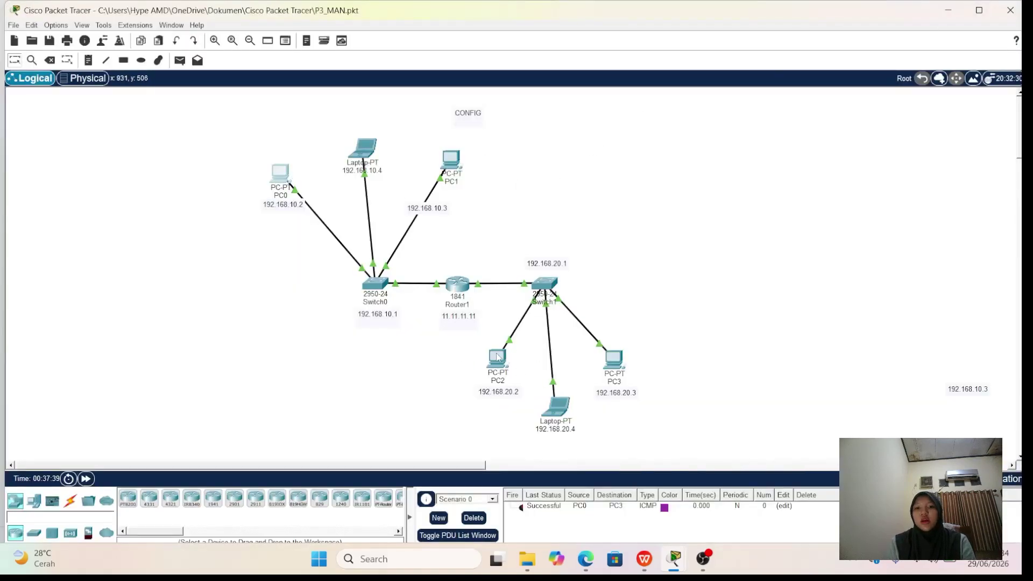
- Review the ping output in PC1's Command Prompt, ping 192.168.20.4 from there, and close the PC1 window
left_click(452, 164)
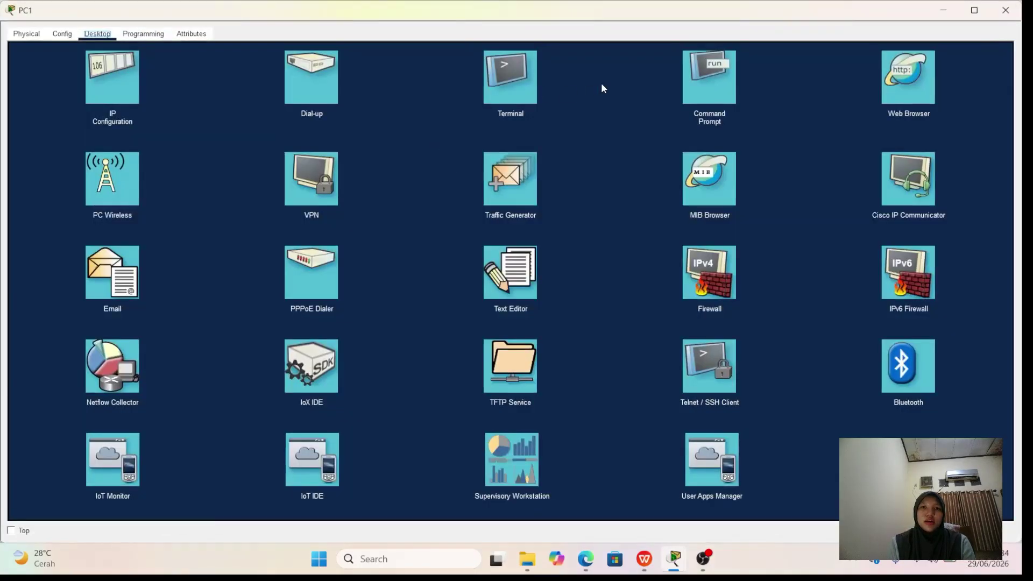
left_click(712, 80)
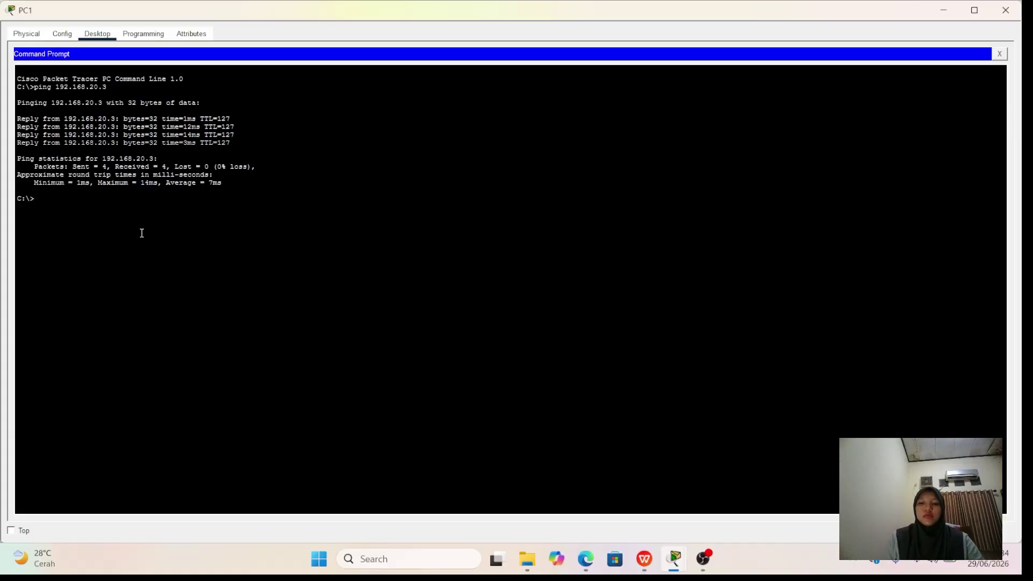
key("Up")
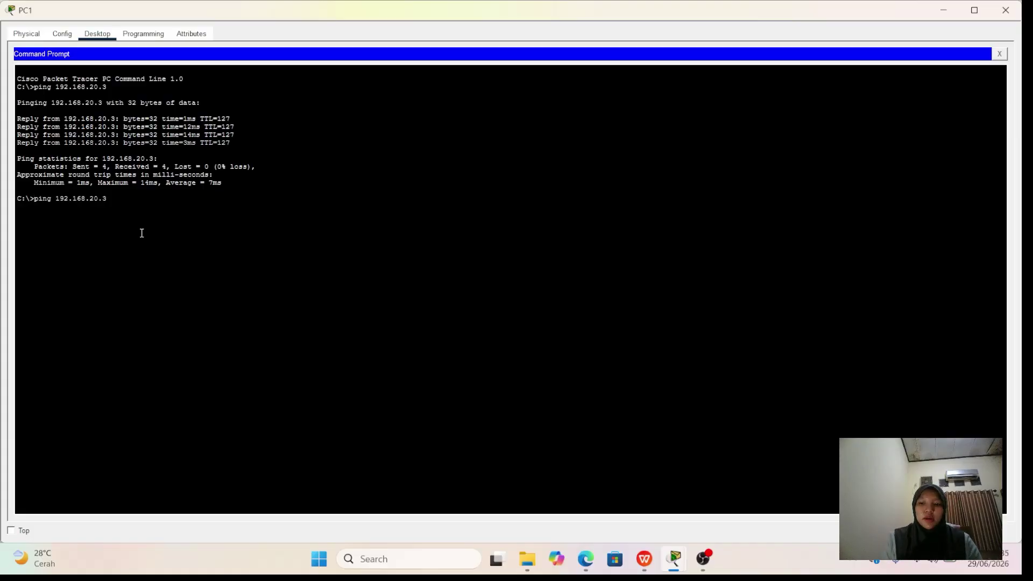
key("BackSpace")
type("4")
key("Return")
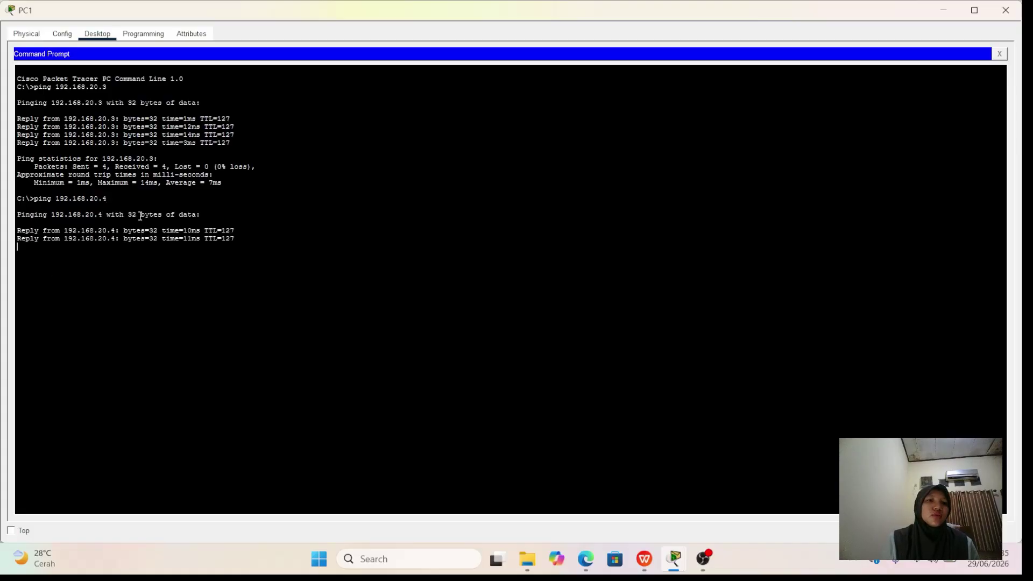
left_click(1004, 10)
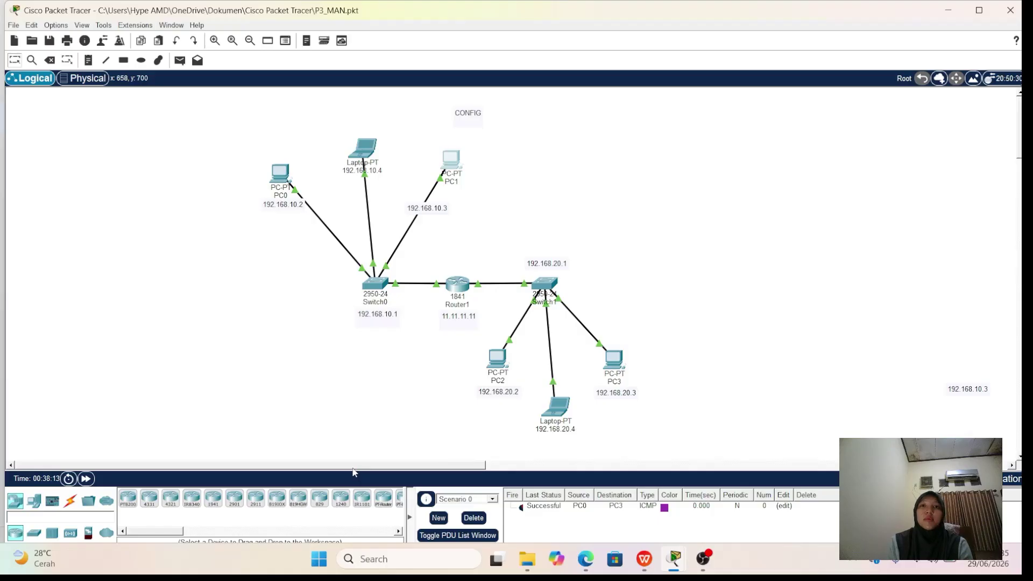
- Switch to the Packet Tracer window with tugas akhie WAN - Copy.pkt and look over the whole WAN topology
left_click_drag(353, 466, 290, 466)
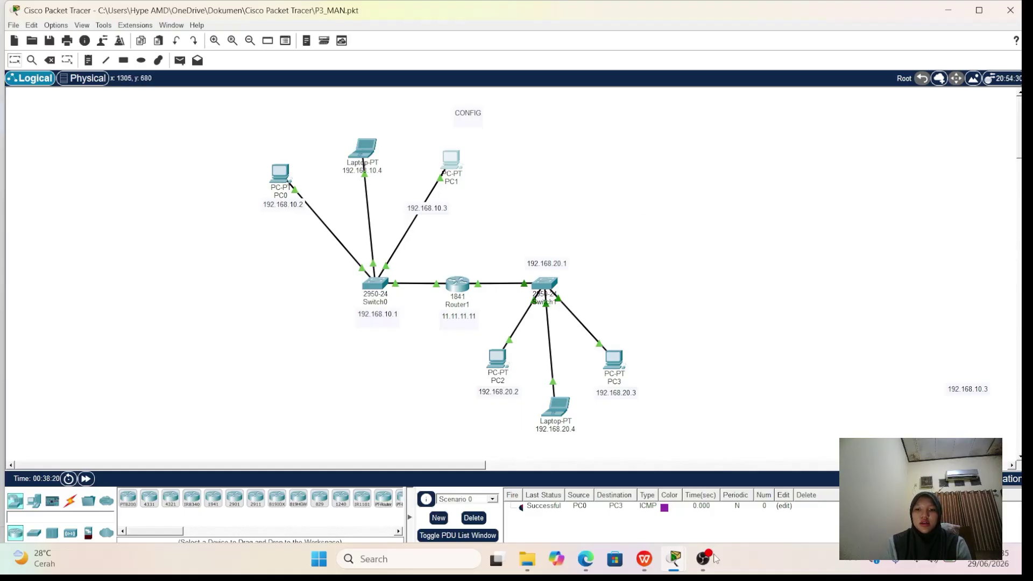
key("alt+Tab")
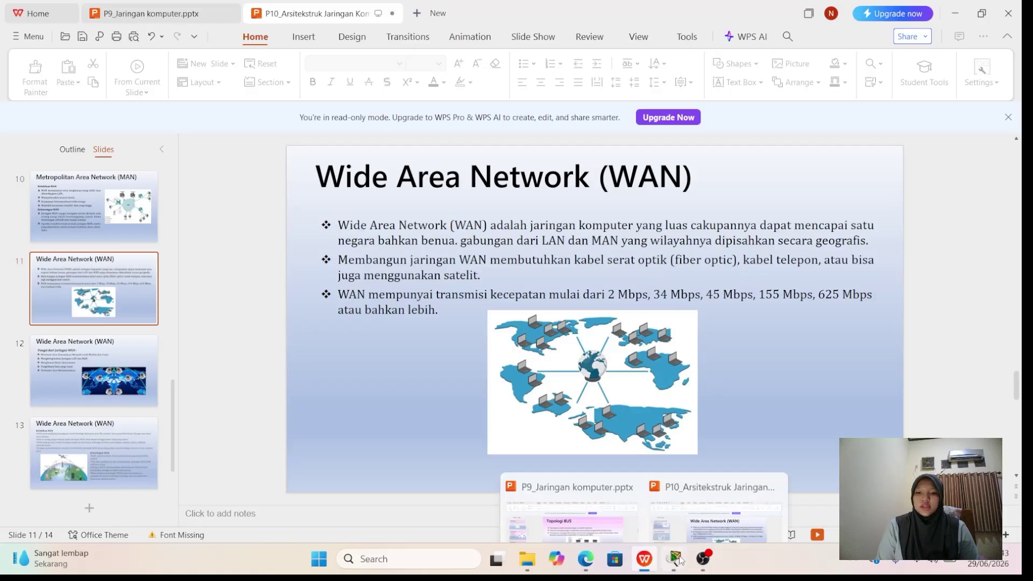
mouse_move(677, 563)
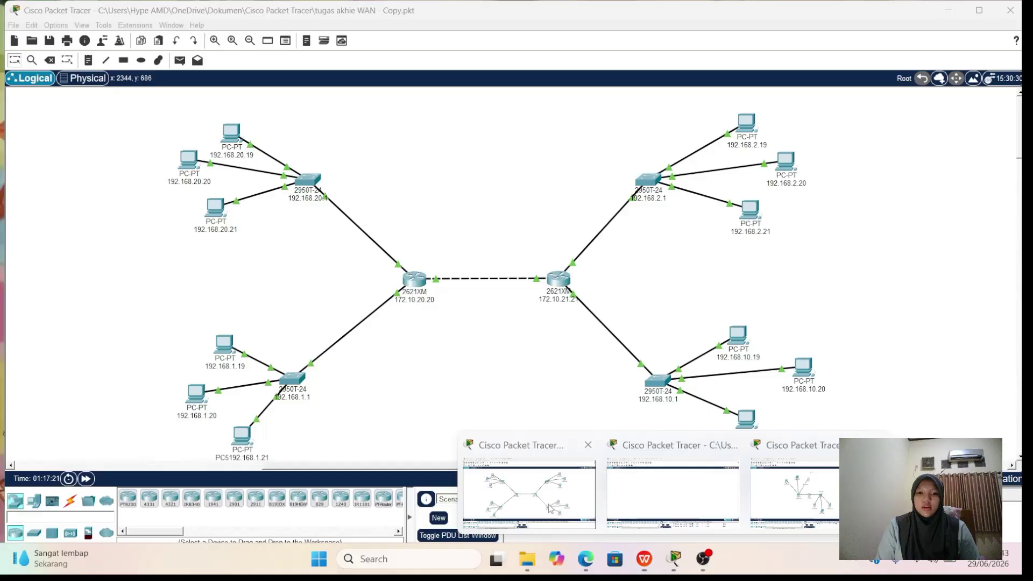
left_click(548, 506)
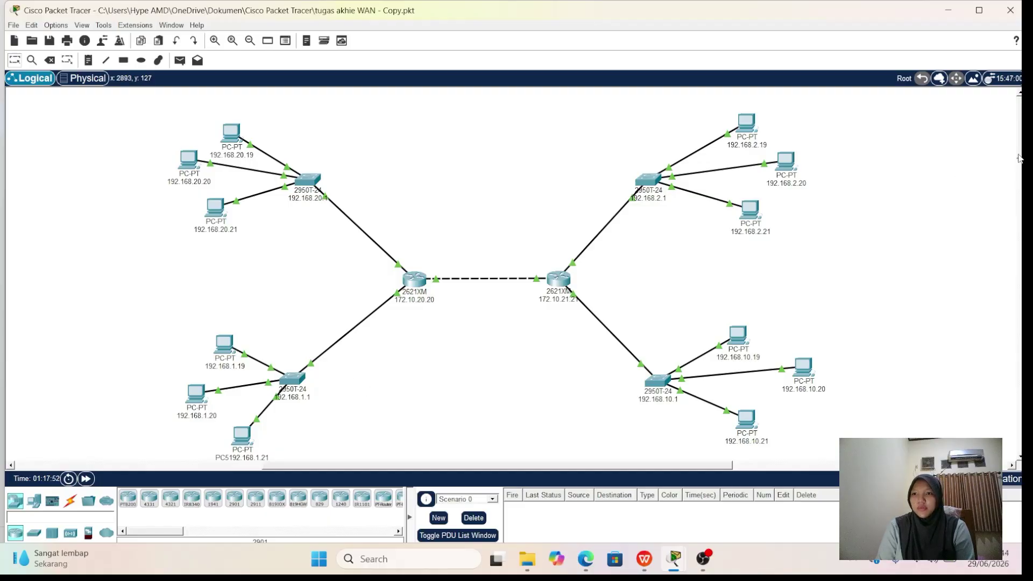
scroll(1019, 152, "down", 2)
scroll(1019, 152, "up", 2)
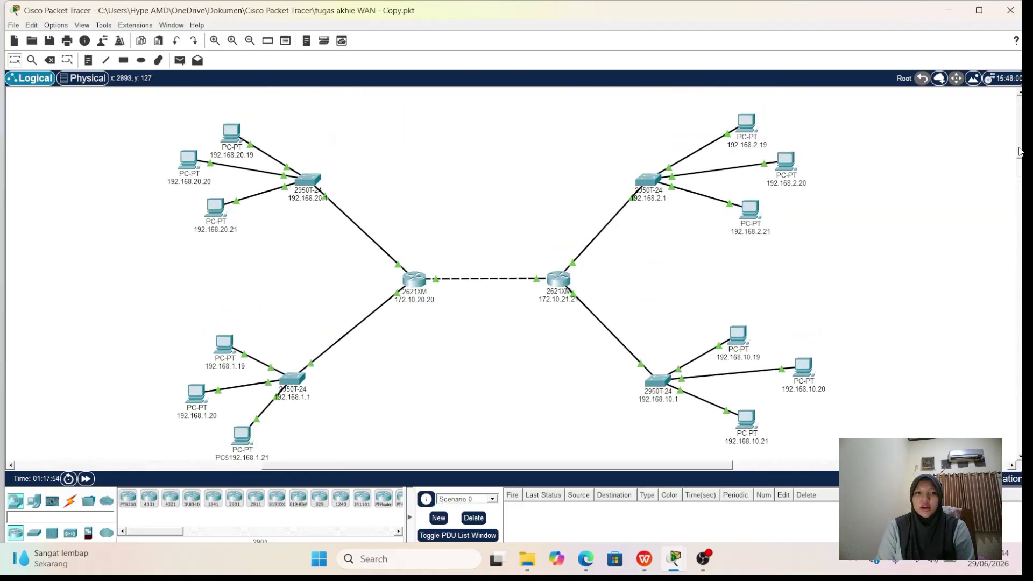
scroll(1018, 153, "down", 1)
scroll(1019, 152, "up", 1)
scroll(1018, 152, "down", 2)
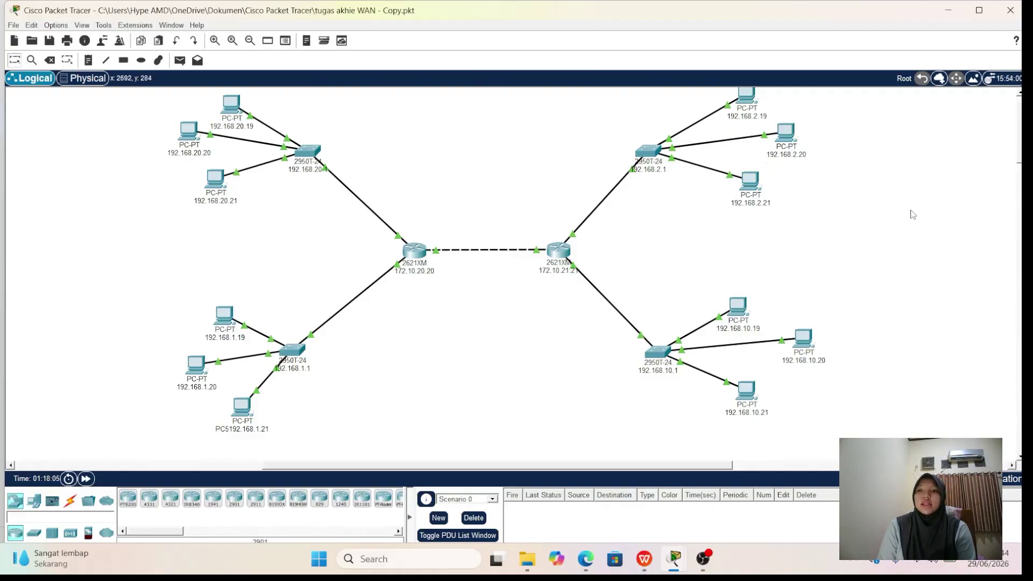
scroll(1019, 166, "up", 1)
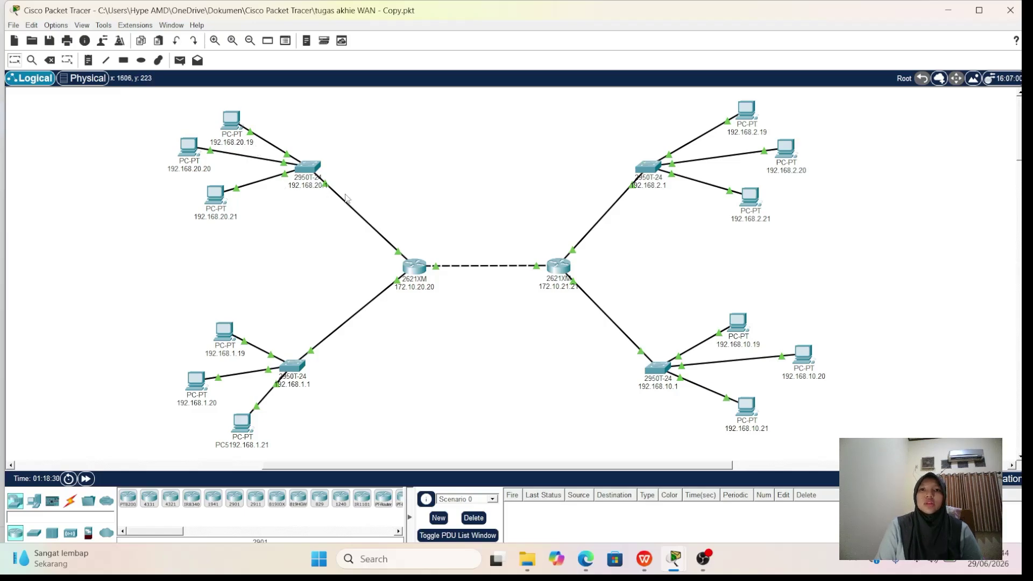
- Review the IP configuration of the PC labelled 192.168.20.19 and close its window
left_click(231, 120)
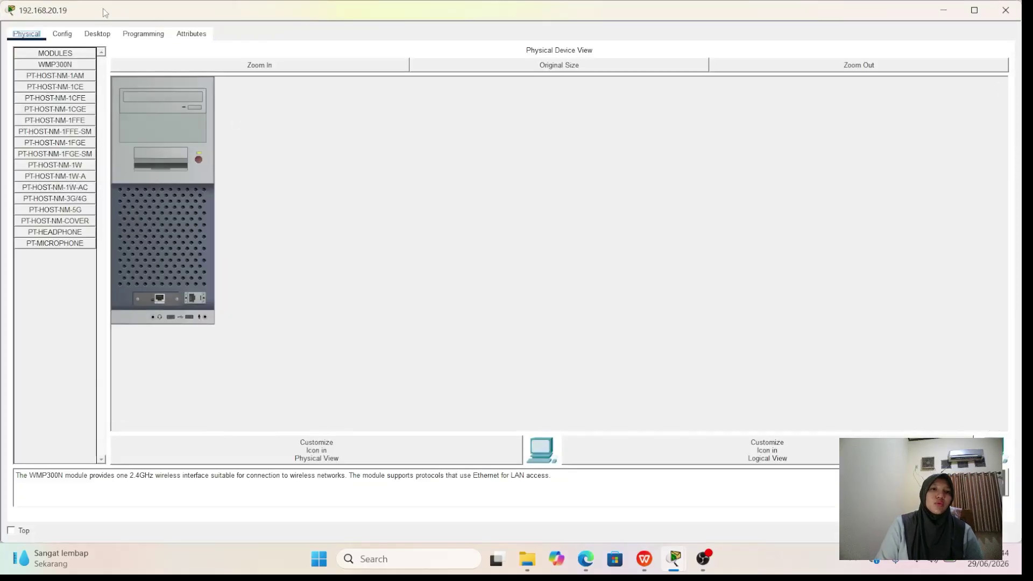
left_click(104, 39)
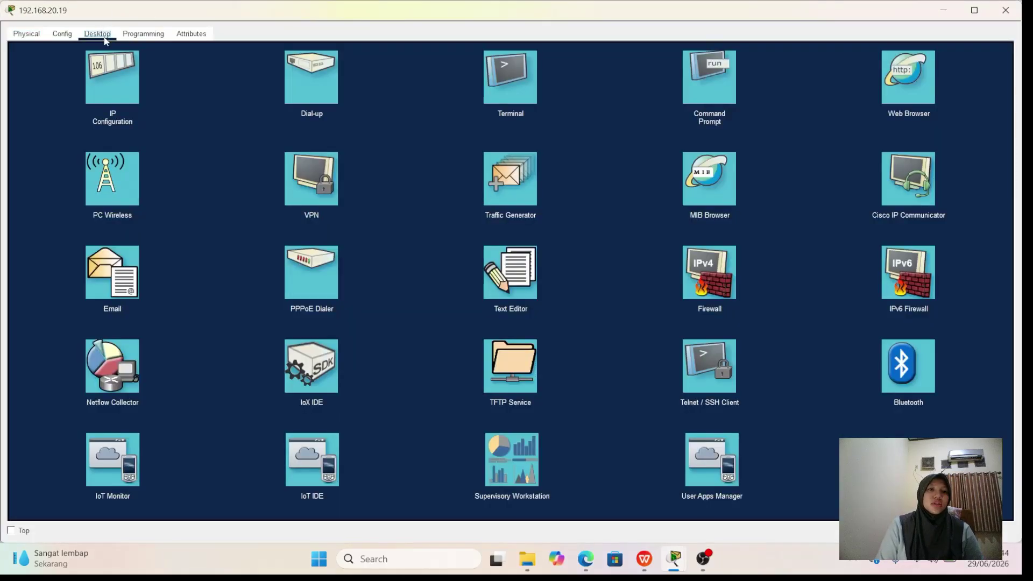
left_click(108, 67)
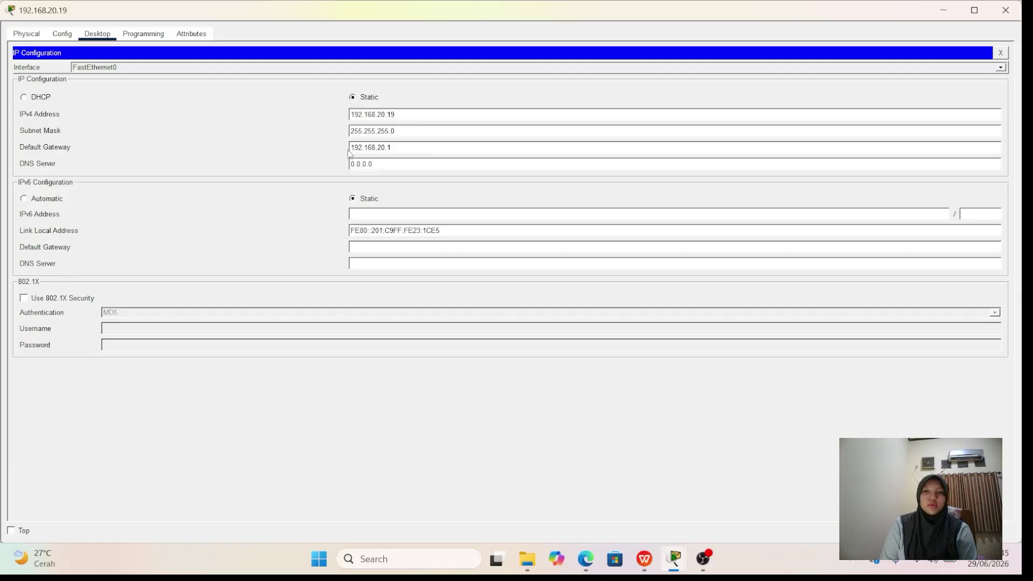
left_click(1005, 10)
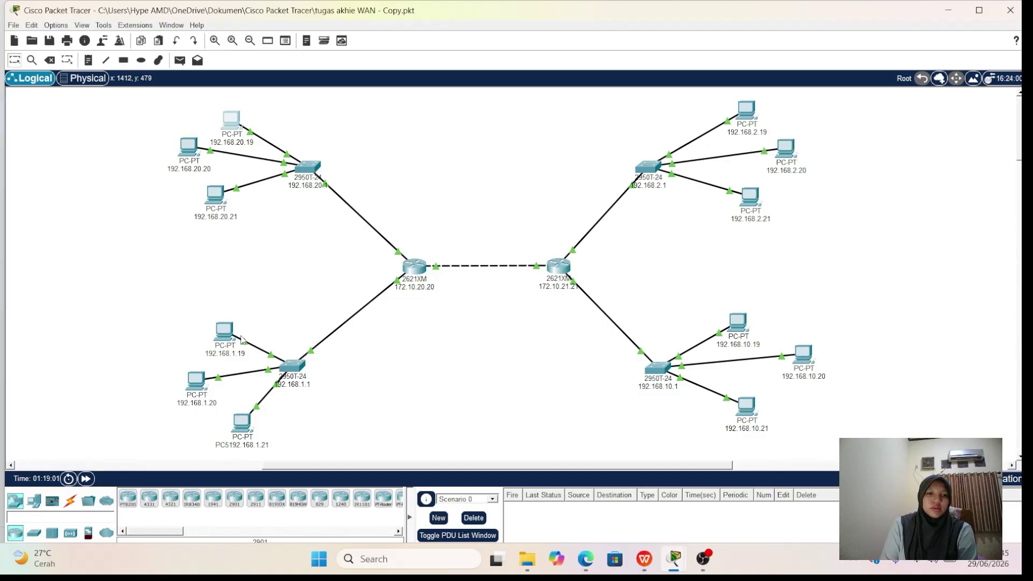
- Open the IP configuration of the PC labelled 192.168.1.19 to examine its address and gateway settings
left_click(221, 333)
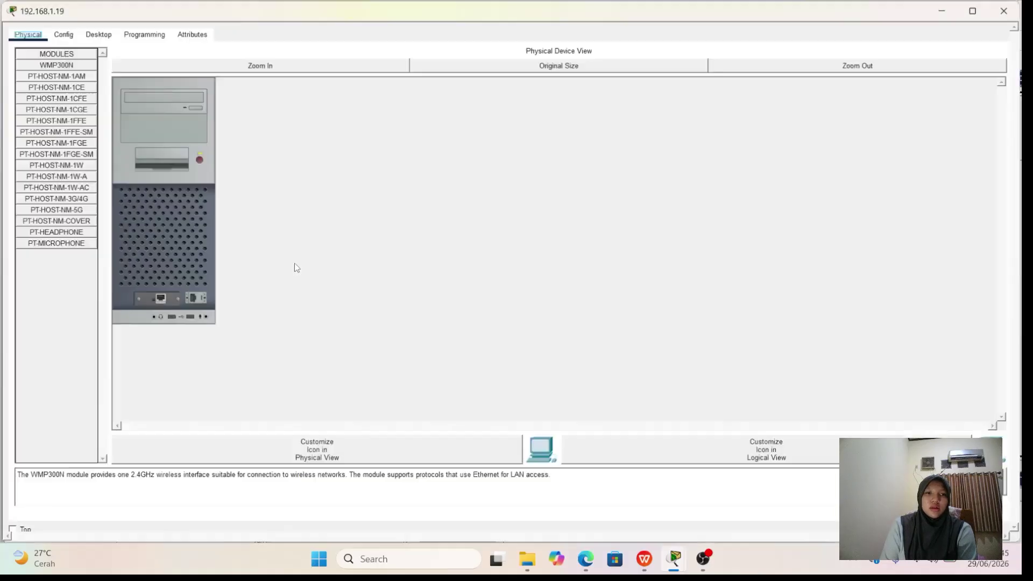
left_click(97, 34)
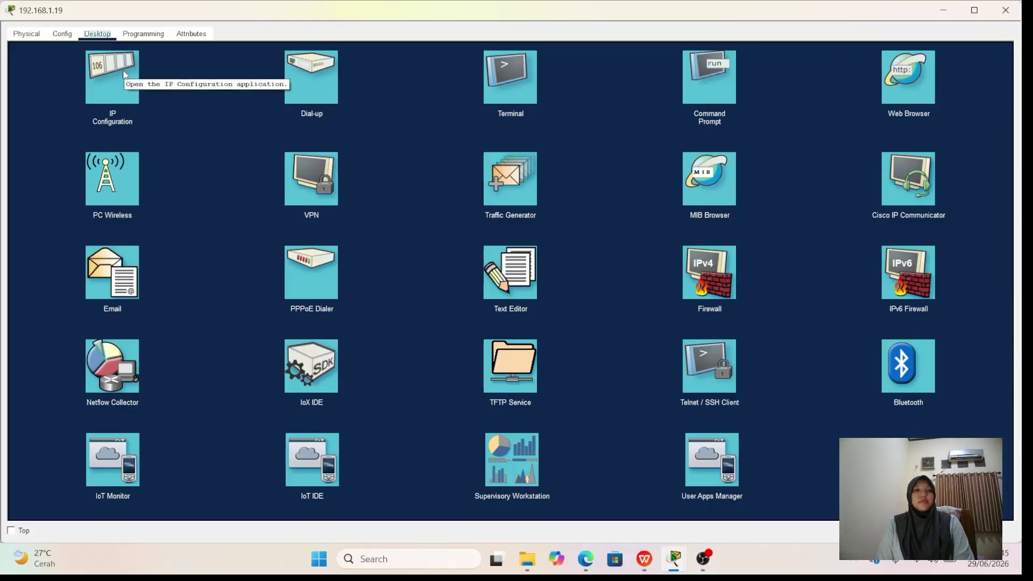
left_click(123, 73)
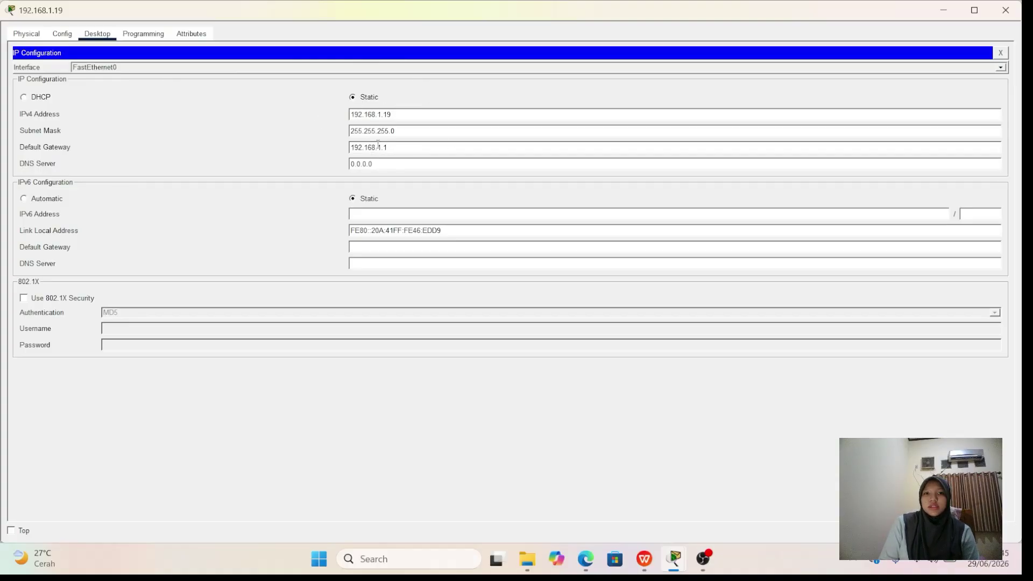
- Close the PC 192.168.1.19 window, review the IP configuration of PC 192.168.10.19 and close its window
left_click(1006, 10)
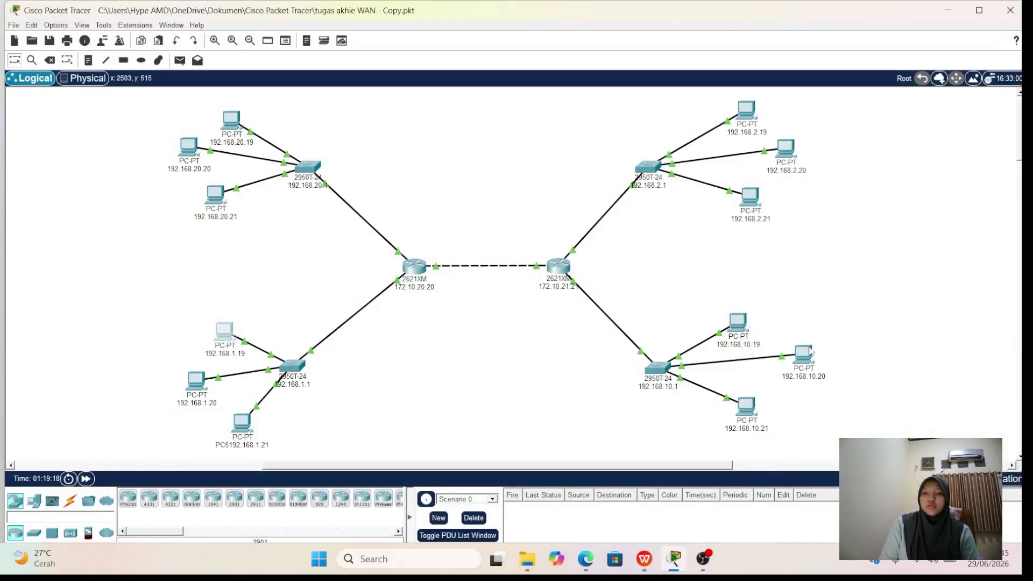
left_click(739, 322)
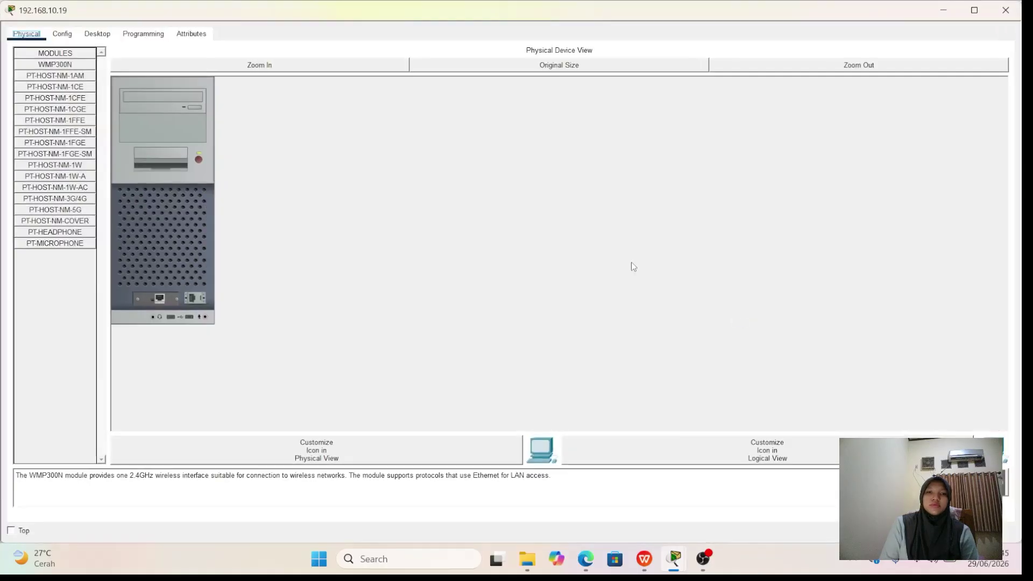
left_click(89, 38)
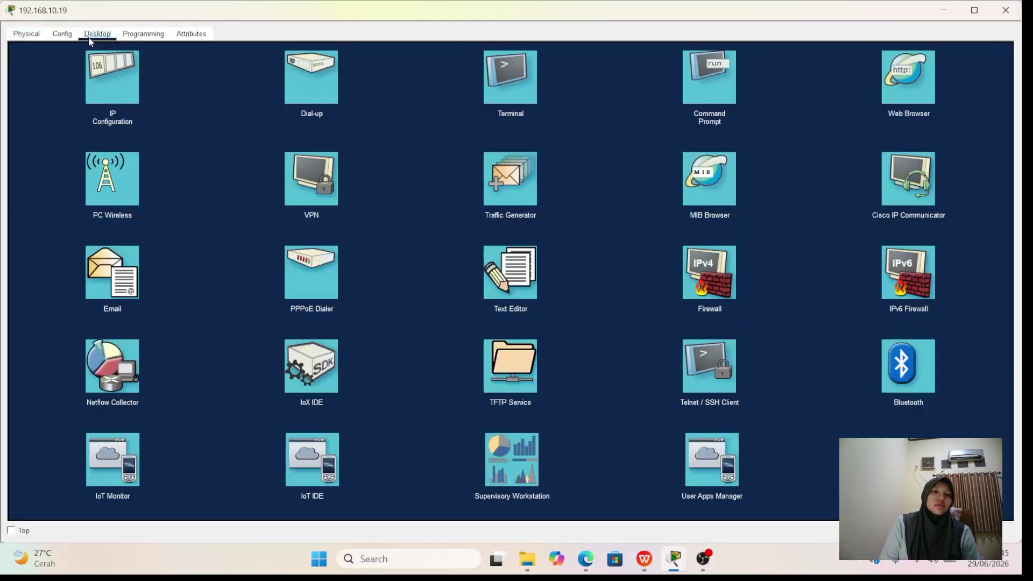
left_click(110, 69)
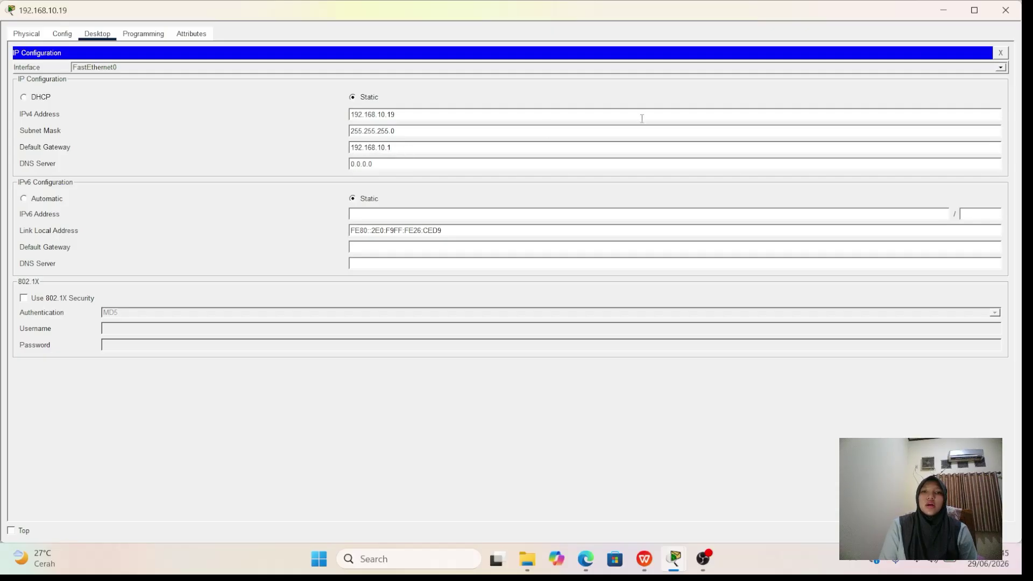
left_click(1006, 10)
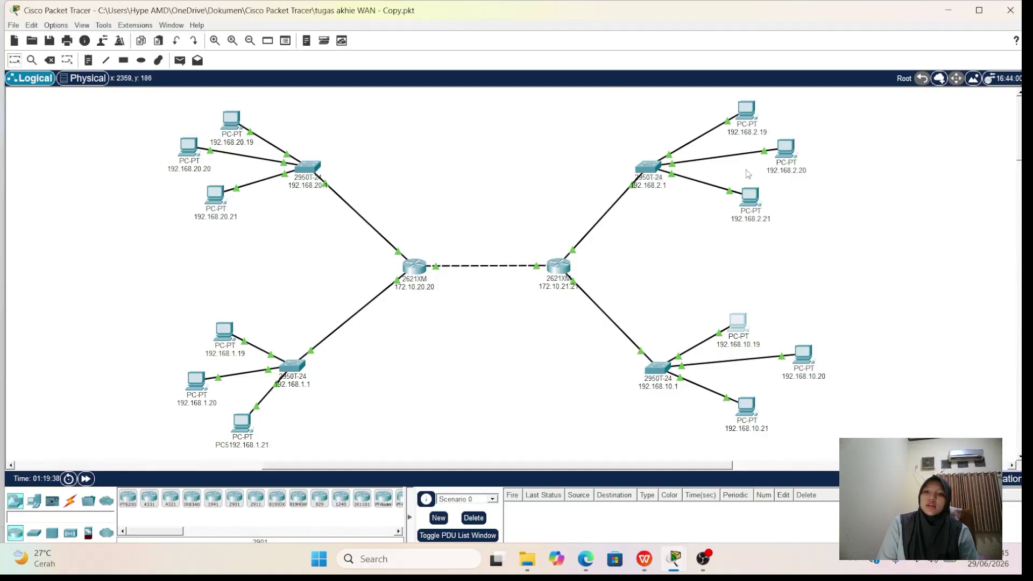
- Review the IP configuration of the PC labelled 192.168.2.19 and close its window
left_click(745, 115)
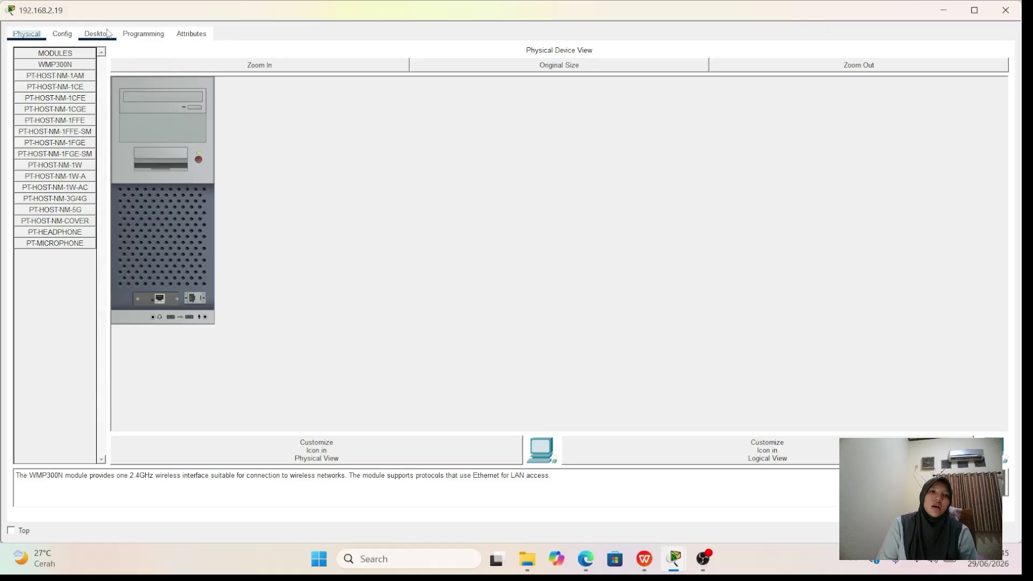
left_click(107, 32)
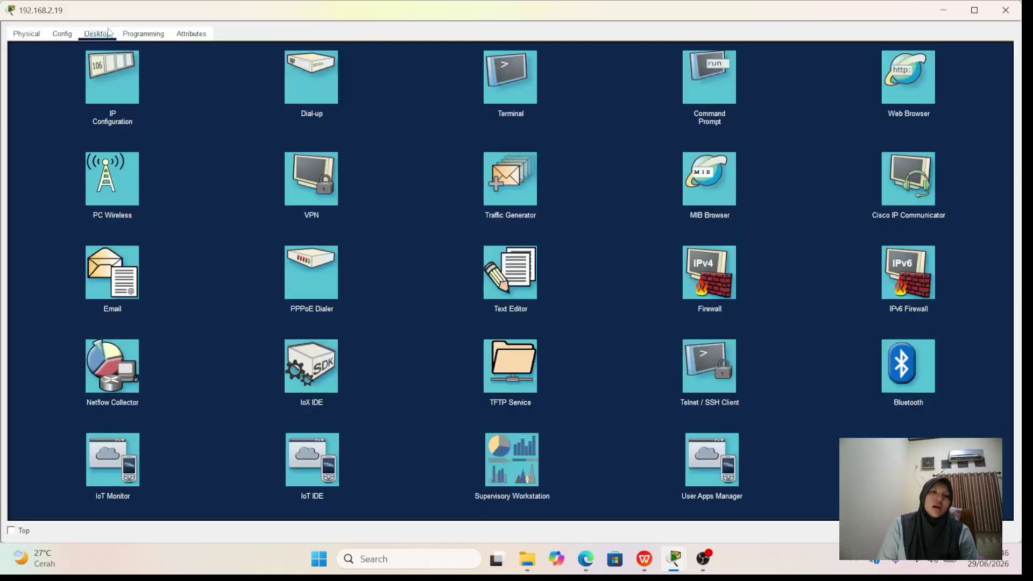
left_click(117, 77)
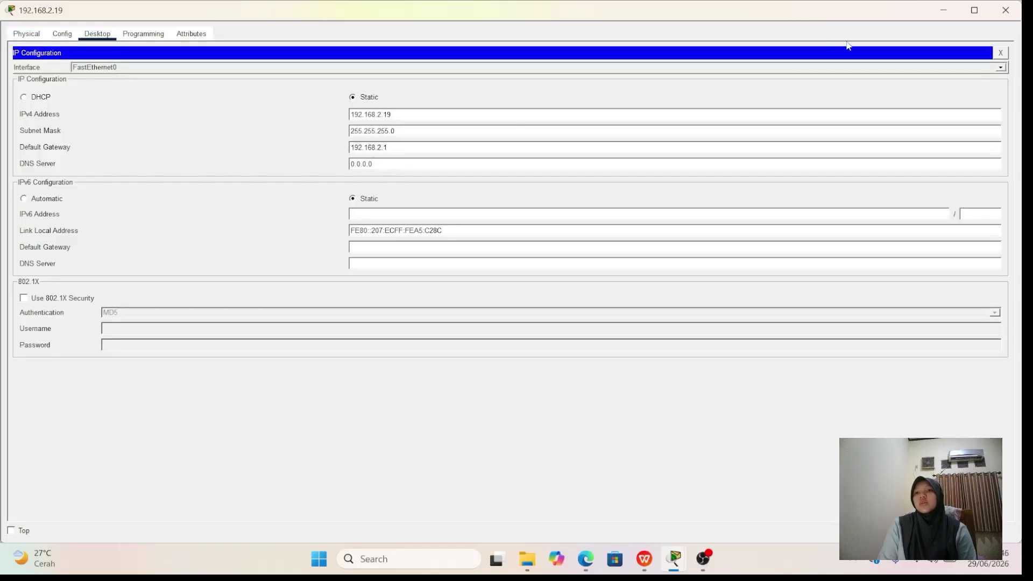
left_click(1006, 10)
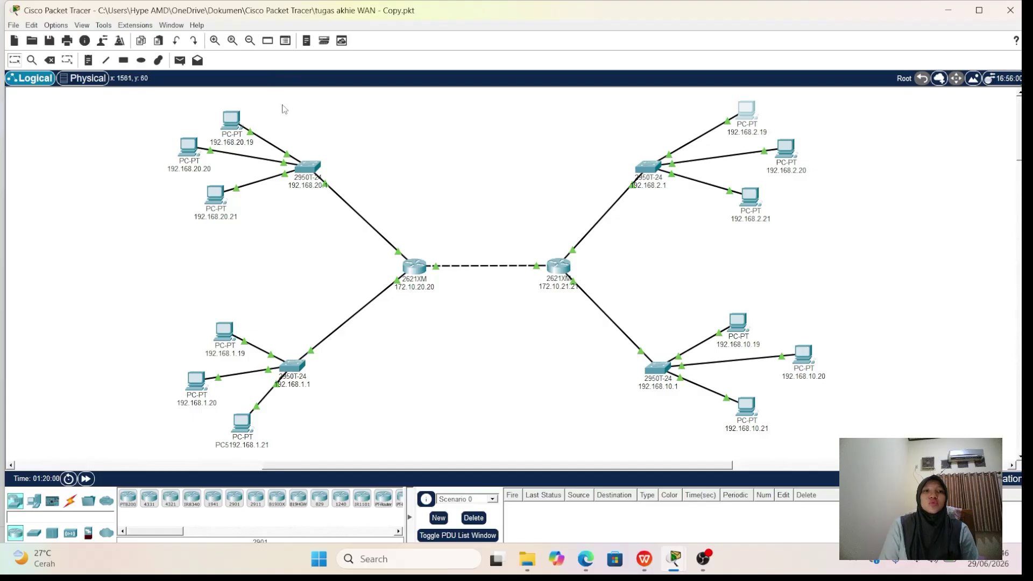
- Send simple PDUs within two LANs: from PC 192.168.20.19 to 192.168.20.20 and from PC 192.168.2.19 to 192.168.2.21
left_click(180, 59)
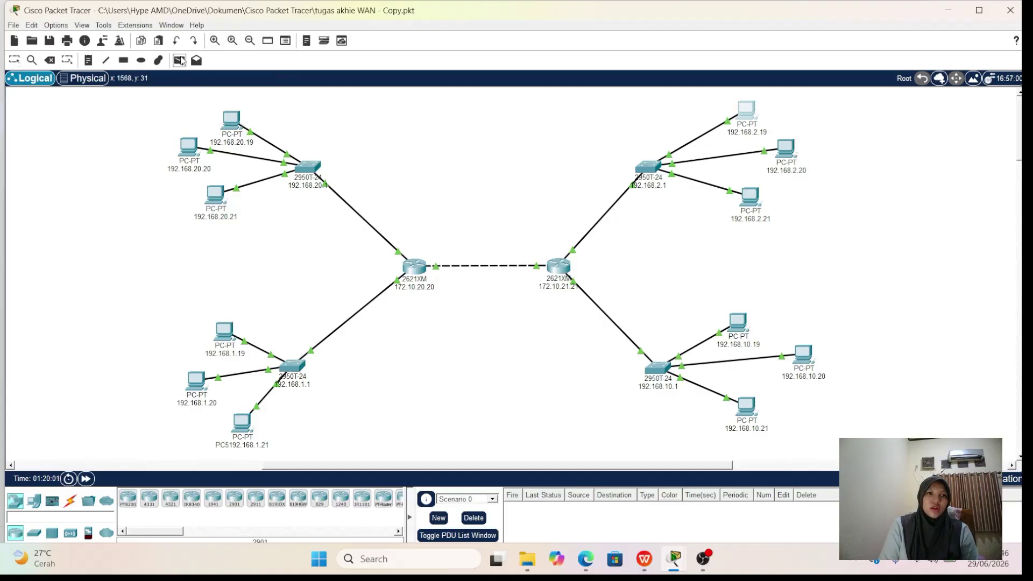
left_click(231, 117)
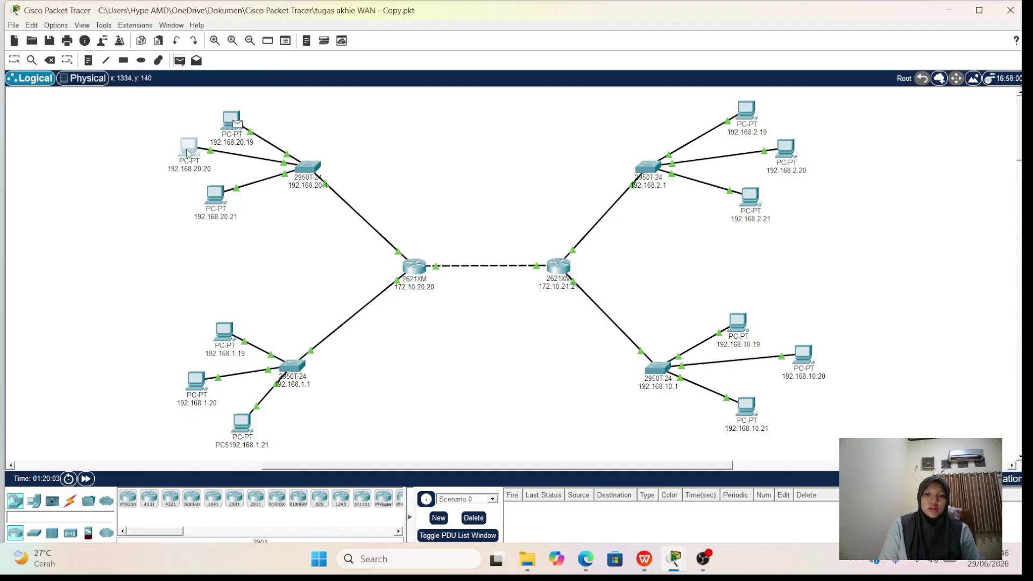
left_click(188, 146)
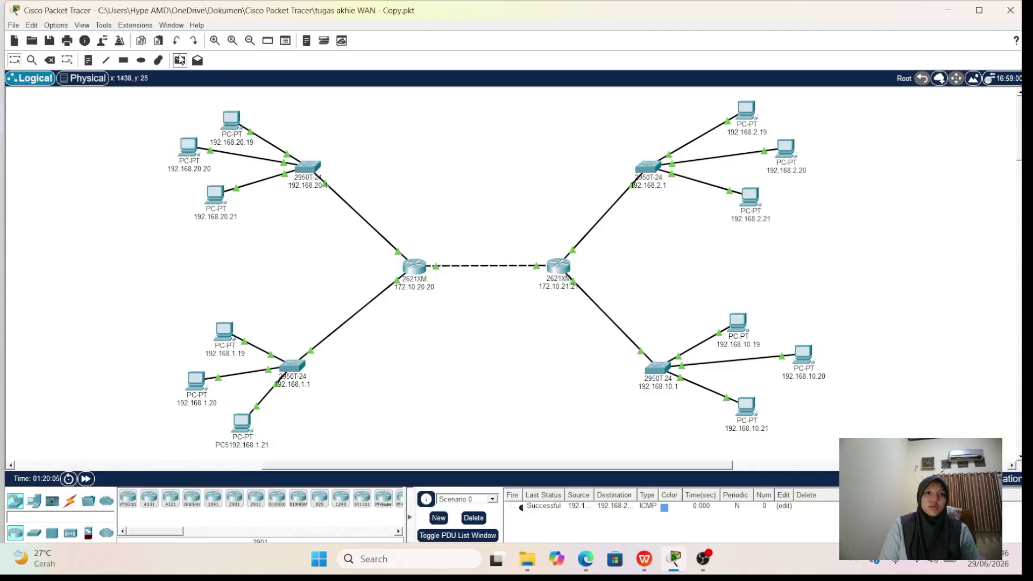
left_click(180, 60)
left_click(748, 111)
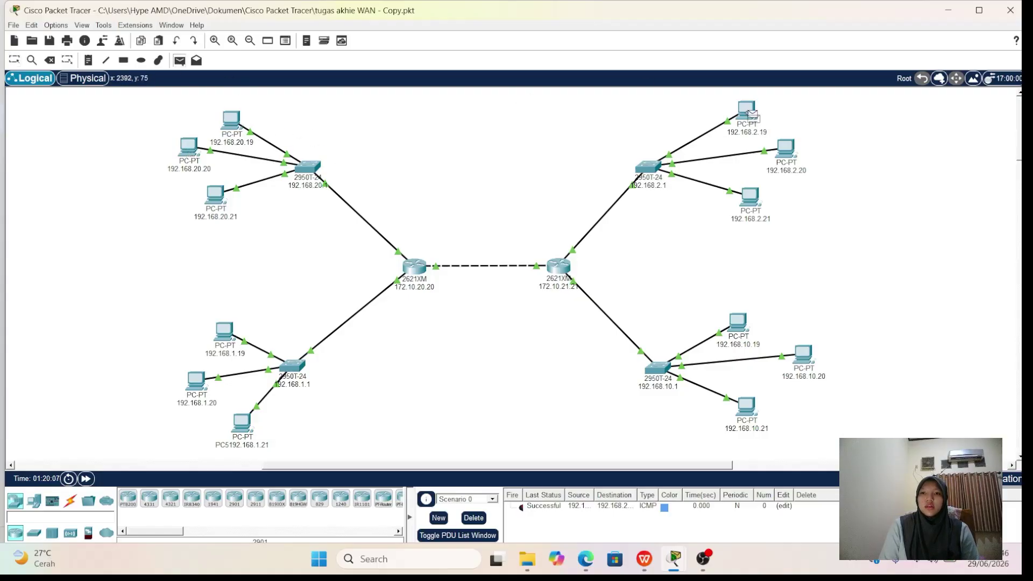
left_click(750, 197)
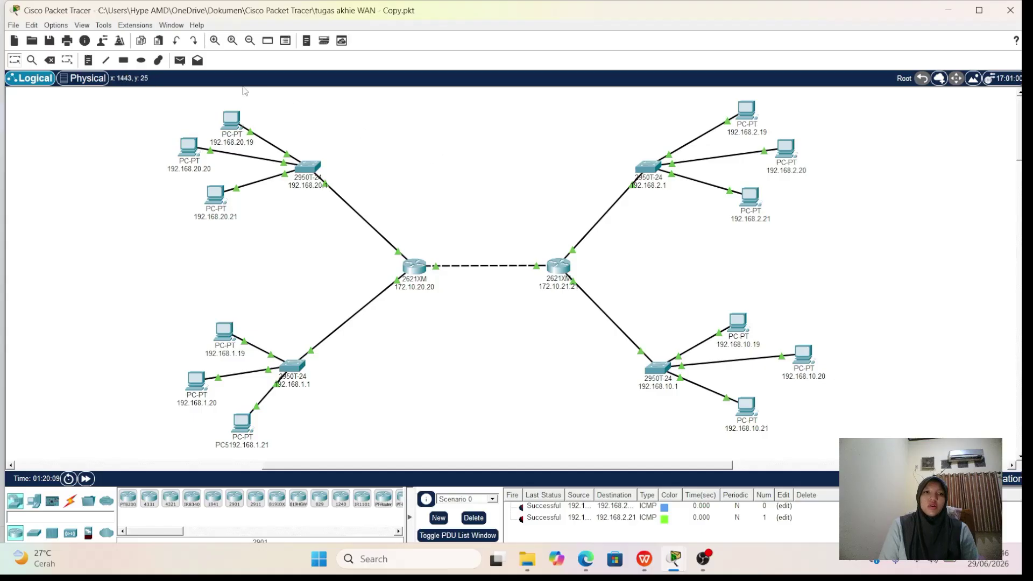
- Try to send a simple PDU from PC 192.168.1.19 to PC 192.168.1.21
left_click(179, 60)
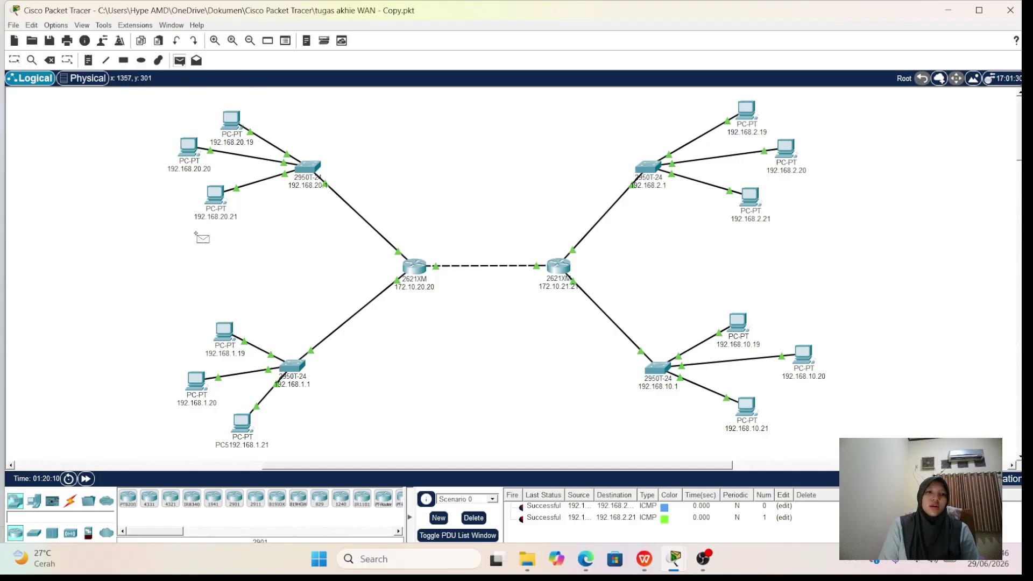
left_click(225, 331)
left_click(238, 424)
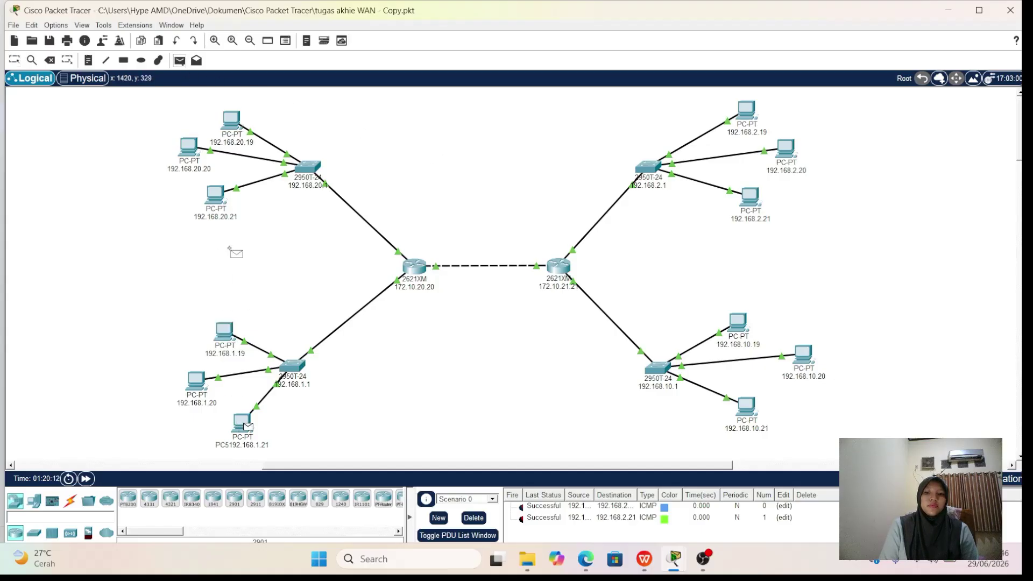
- Send a simple PDU from PC 192.168.10.19 to 192.168.10.21, then delete the scenario to clear the PDU list
left_click(186, 62)
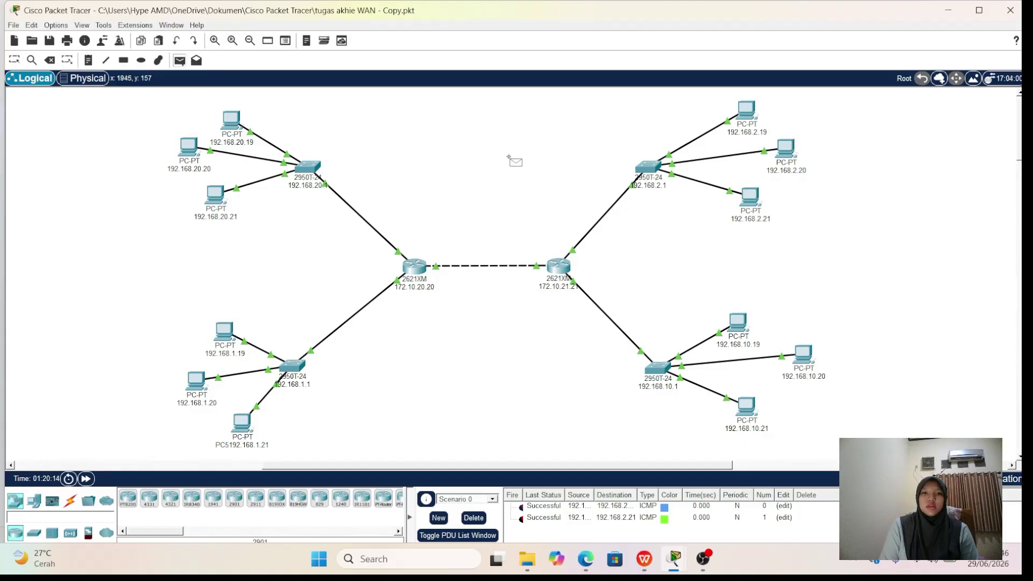
left_click(742, 320)
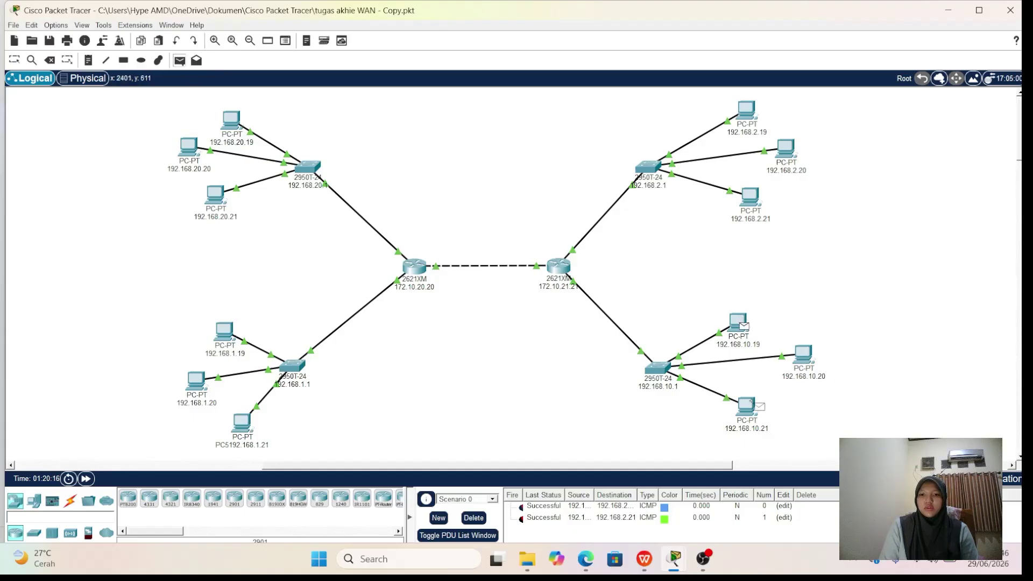
left_click(745, 409)
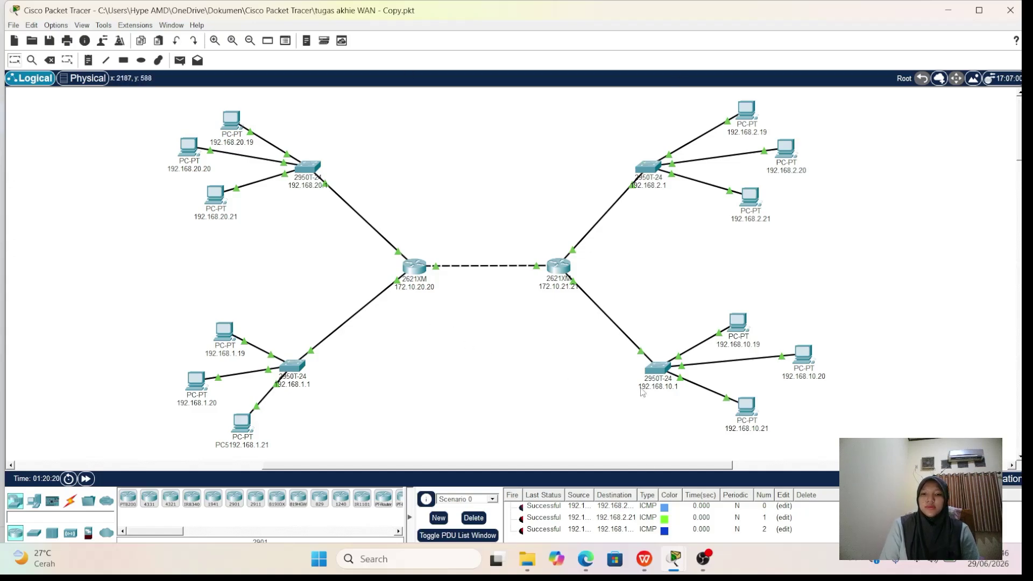
left_click(474, 517)
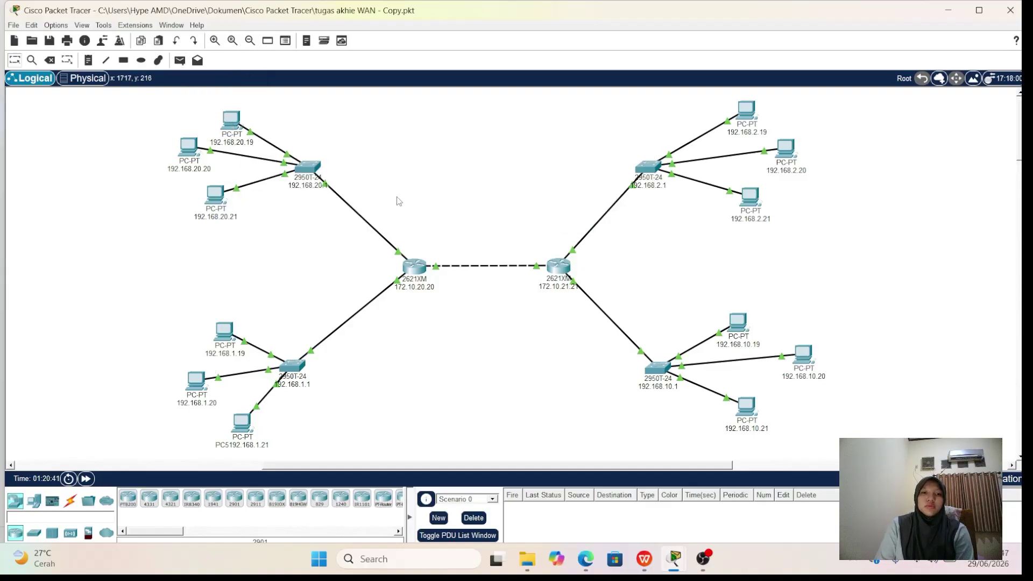
- Examine the IP settings of FastEthernet0/1 and FastEthernet0/0 on the router labelled 172.10.20.20 and close its window
mouse_move(415, 269)
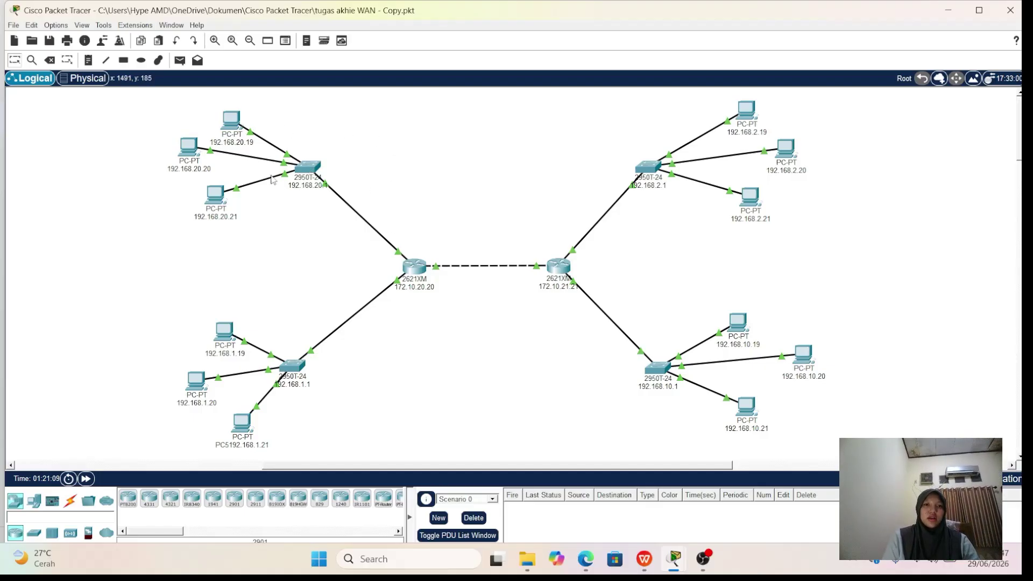
left_click(418, 266)
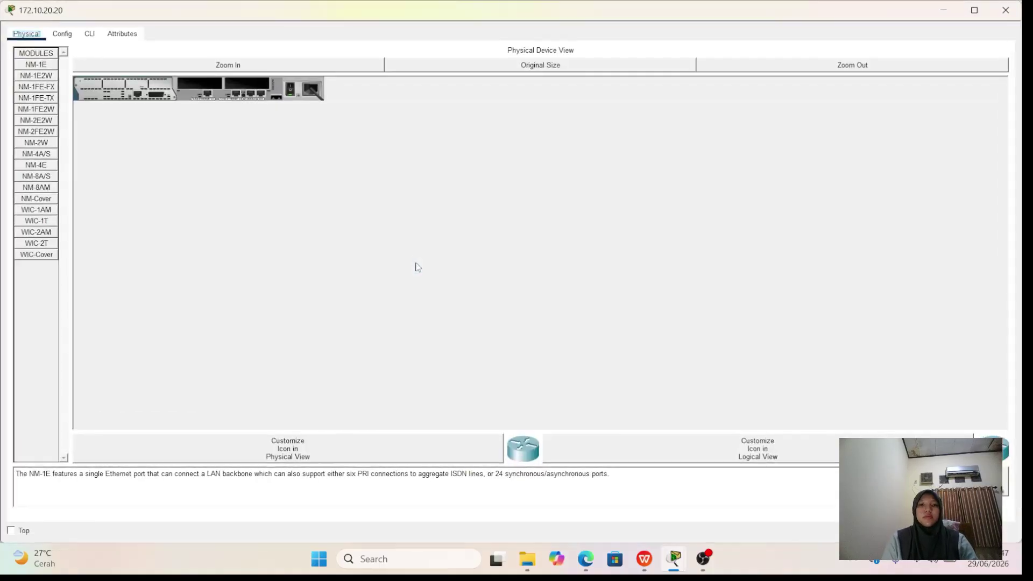
left_click(69, 36)
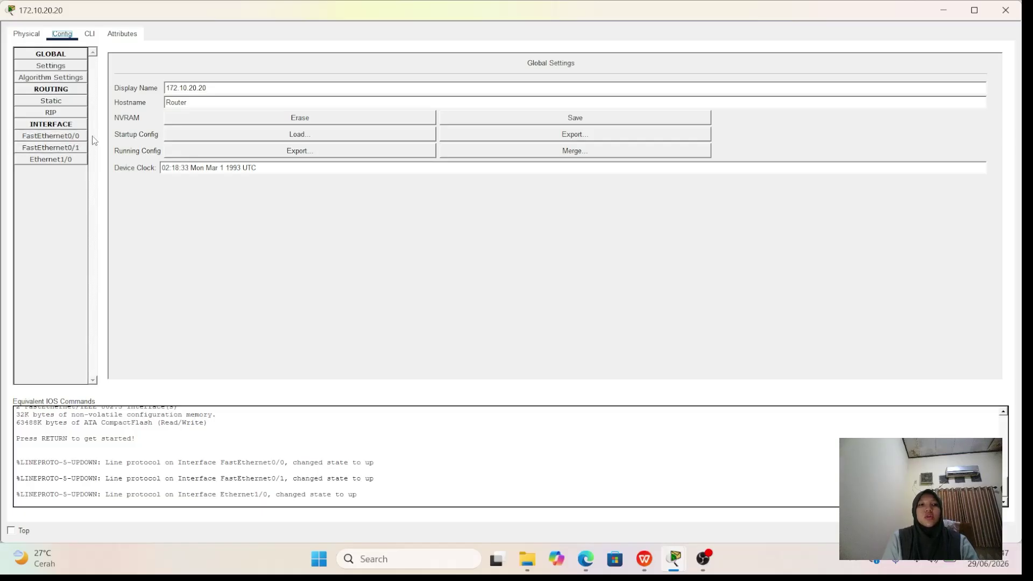
left_click(72, 151)
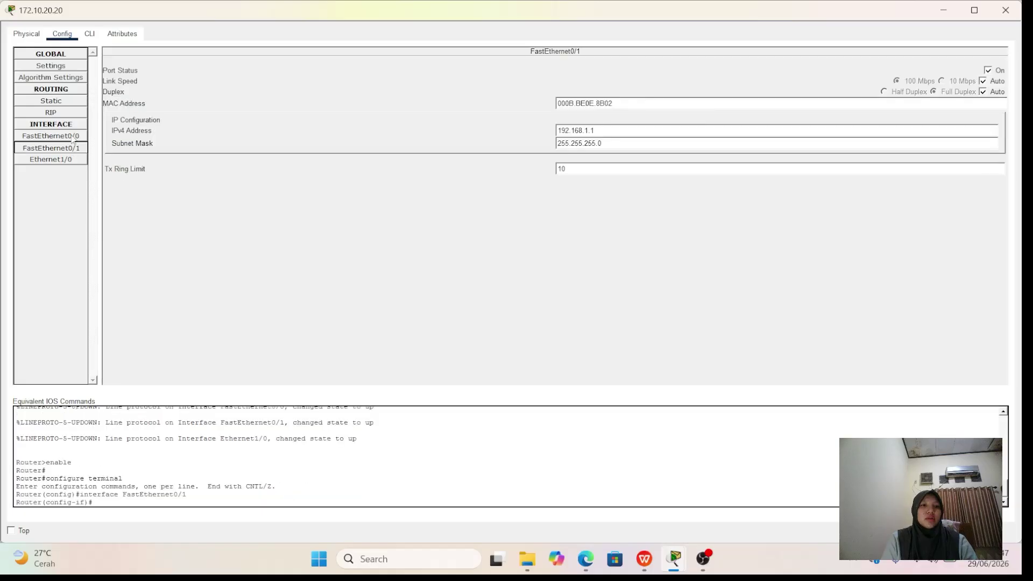
left_click(74, 138)
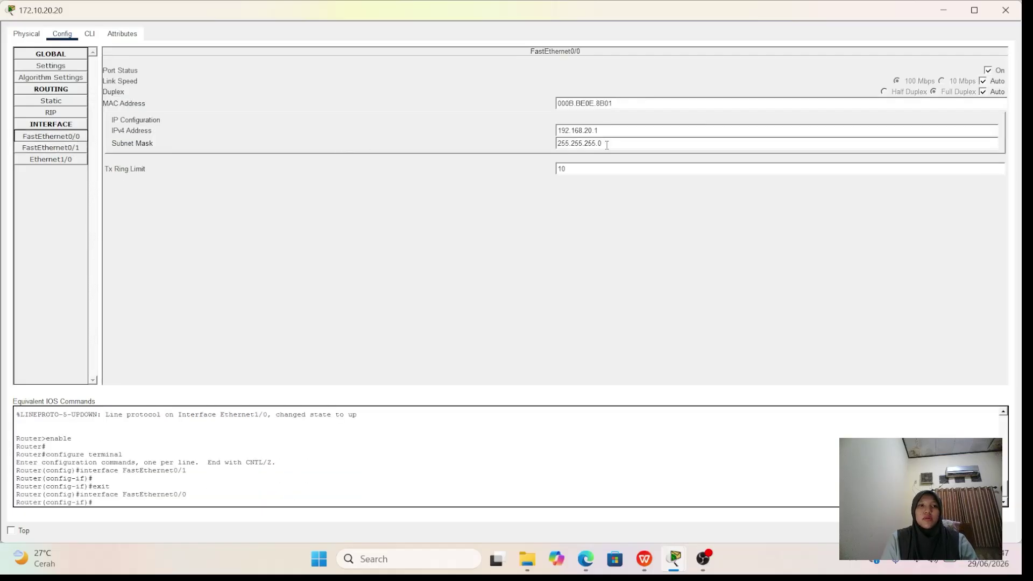
left_click(1005, 10)
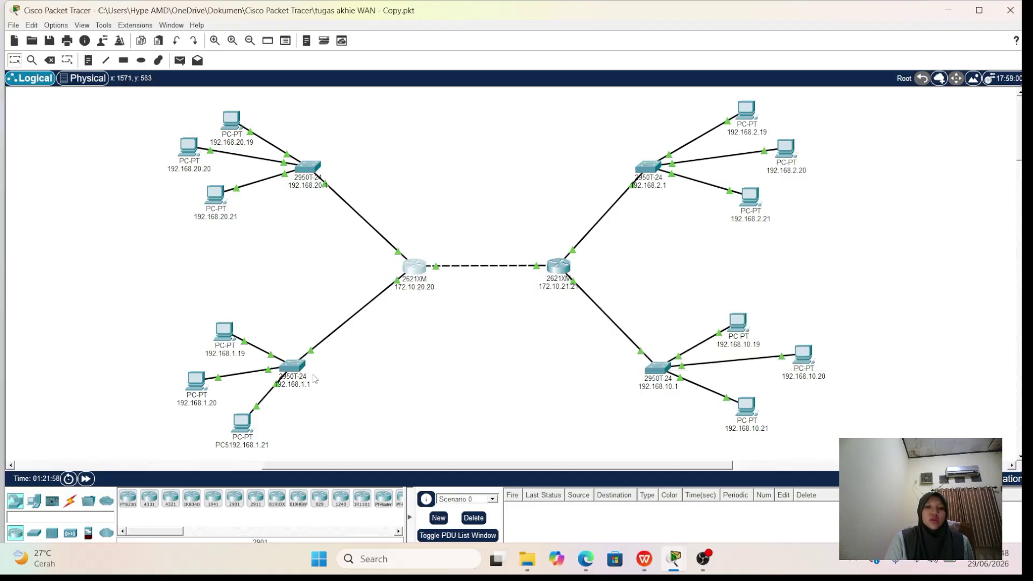
- Reopen router 172.10.20.20, check the FastEthernet0/1 address and subnet mask again, and close the window
left_click(416, 266)
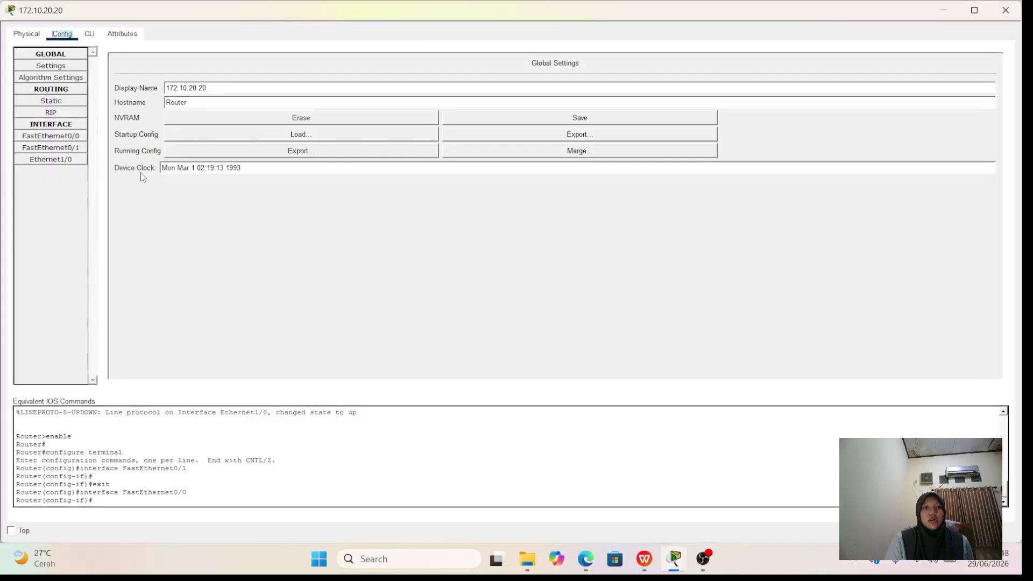
left_click(80, 148)
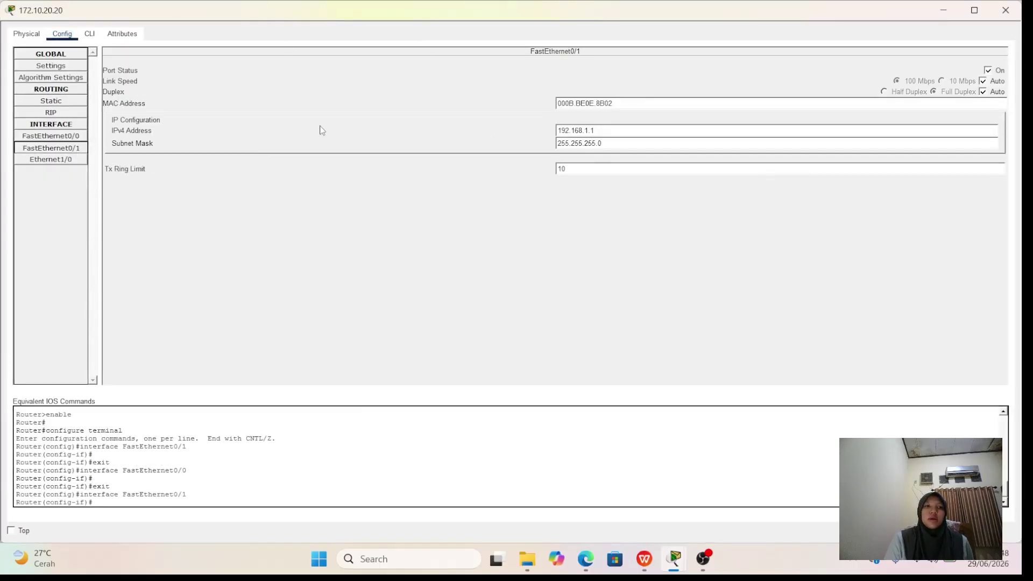
left_click(1004, 12)
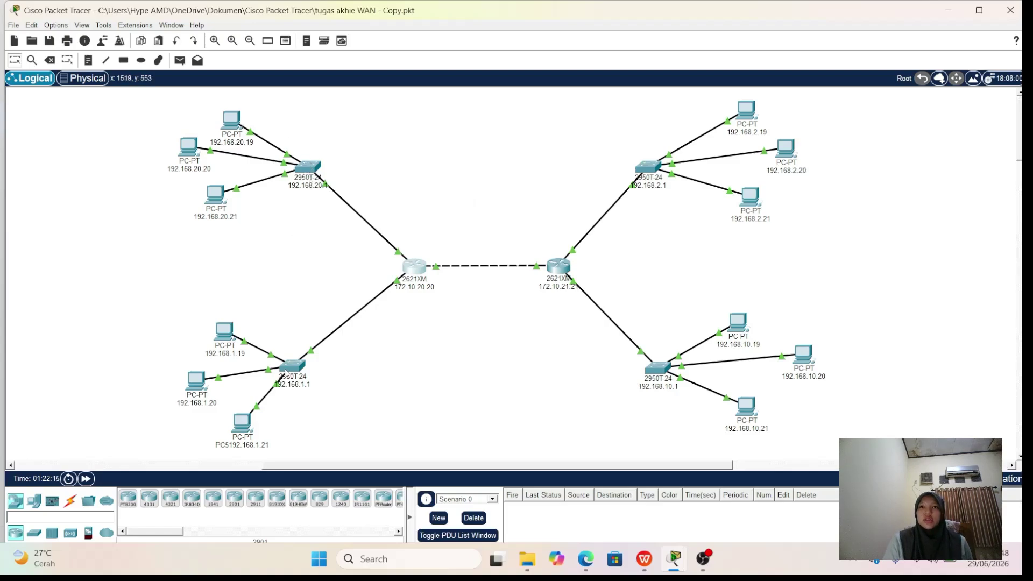
- Send simple PDUs across router 172.10.20.20 to PC 192.168.1.19, first from PC 192.168.20.19 and again from PC 192.168.20.20
left_click(179, 61)
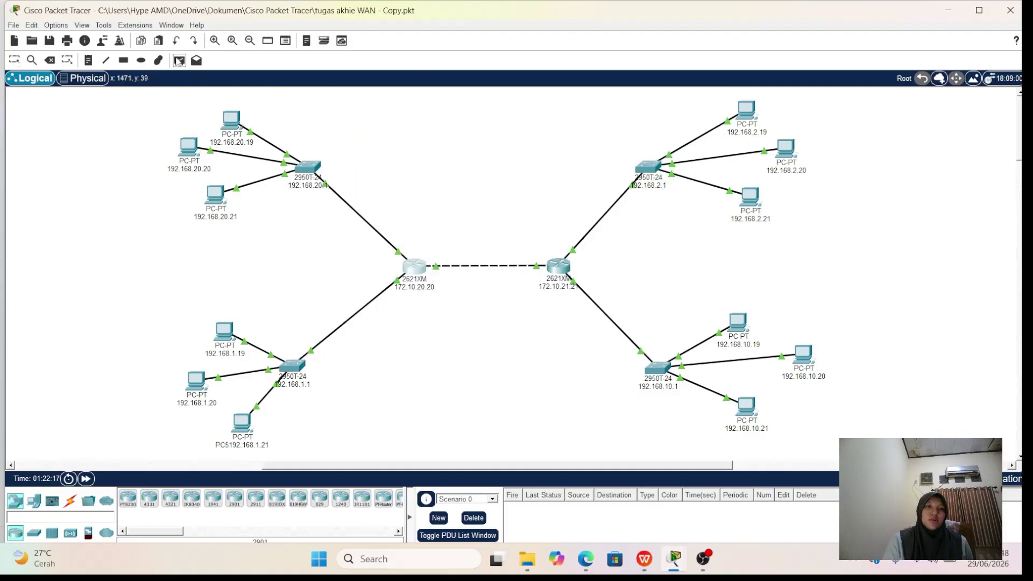
left_click(231, 120)
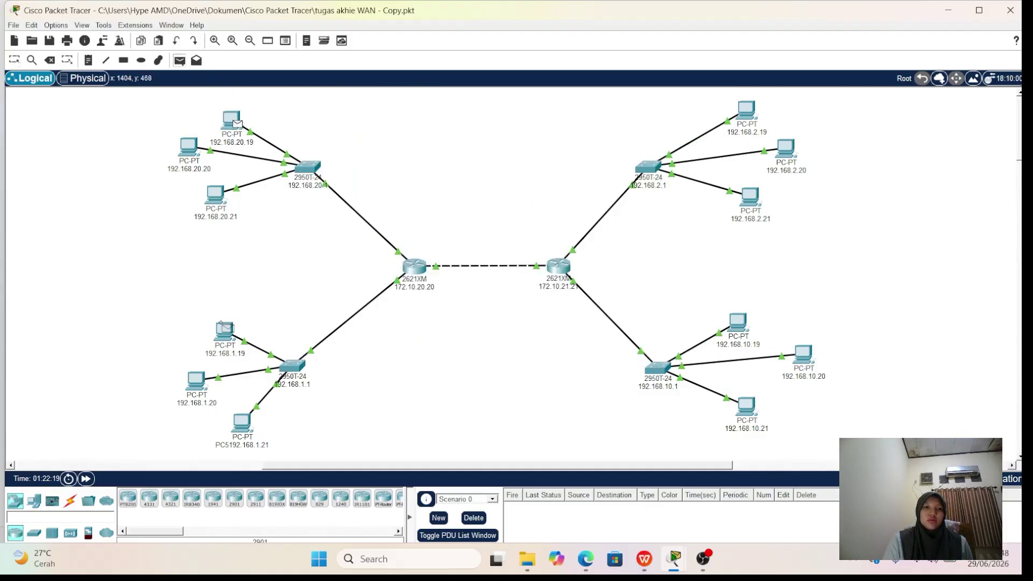
left_click(224, 327)
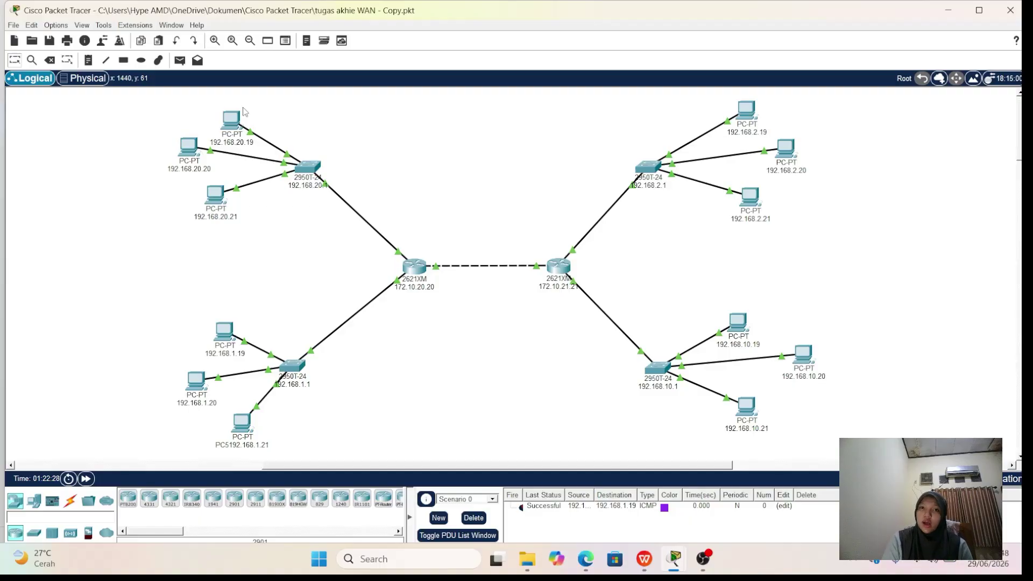
left_click(180, 60)
left_click(189, 147)
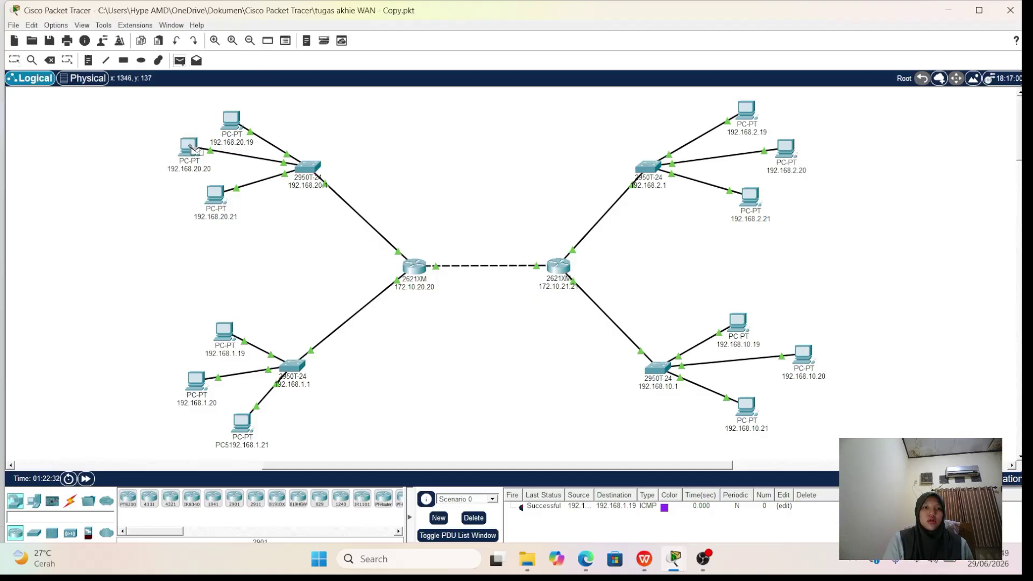
left_click(226, 340)
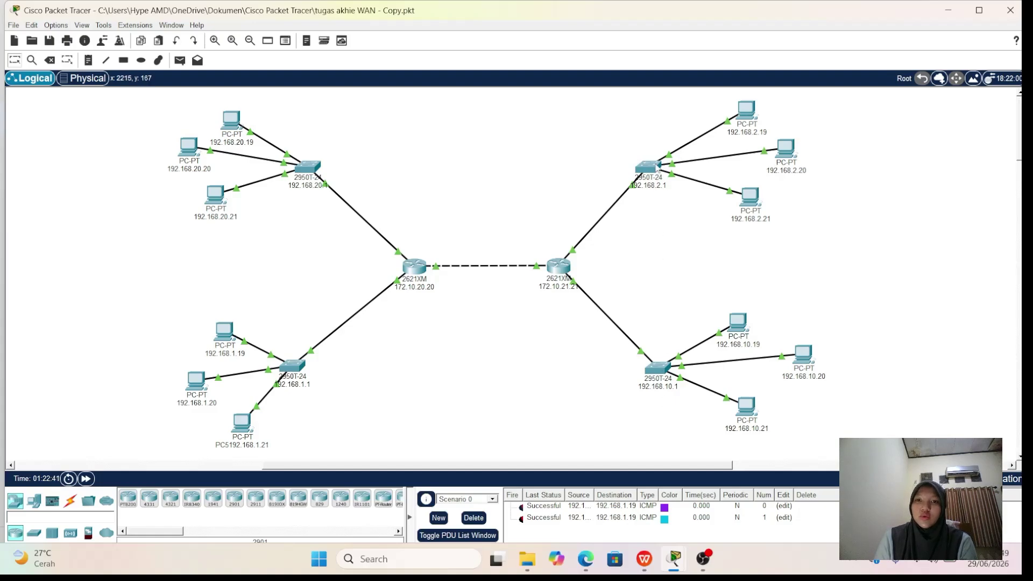
mouse_move(658, 170)
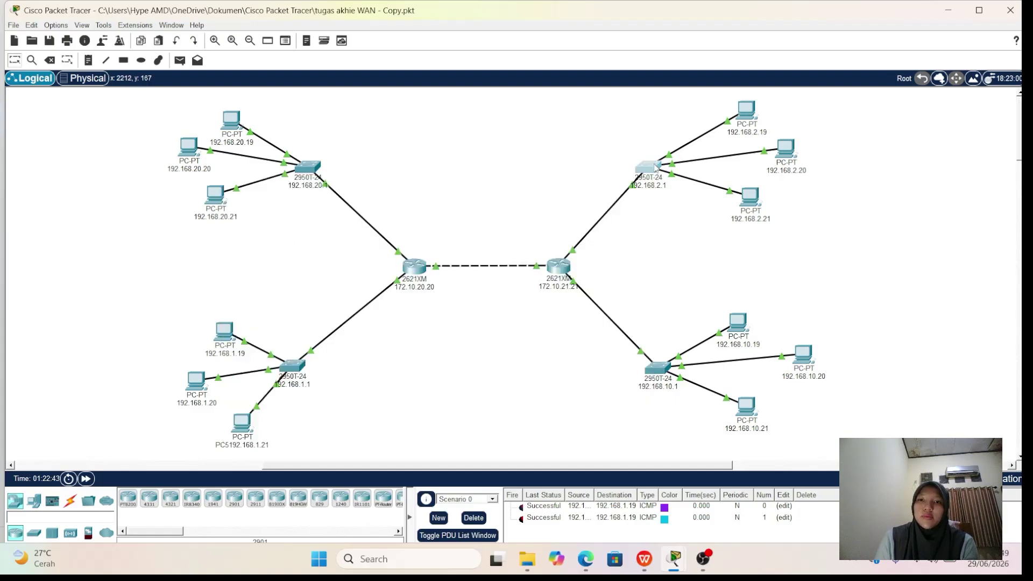
- Look at switch 192.168.2.1, then examine the FastEthernet0/0 and FastEthernet0/1 settings of router 172.10.21.21 and close its window
double_click(653, 164)
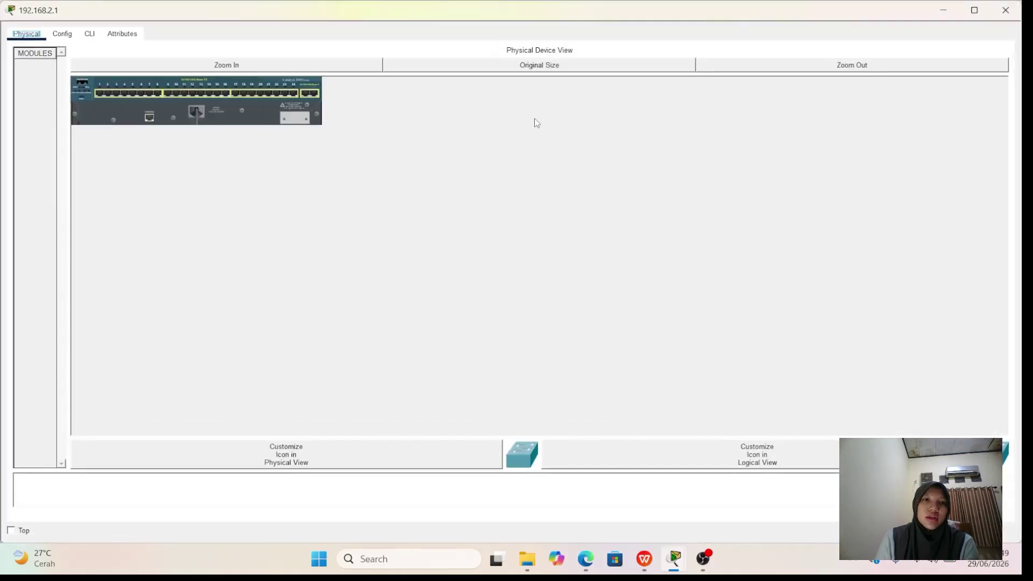
left_click(1006, 10)
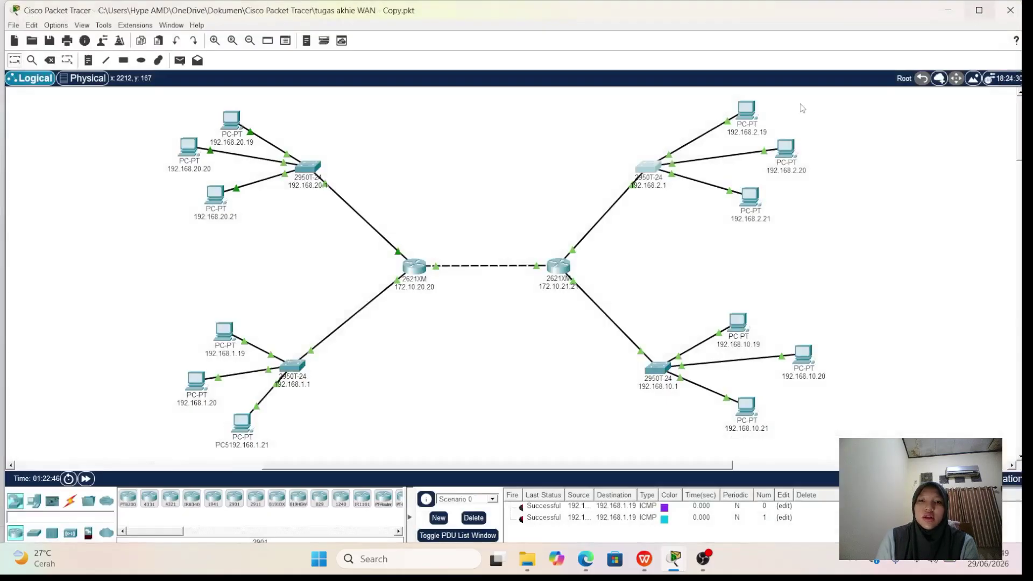
double_click(557, 269)
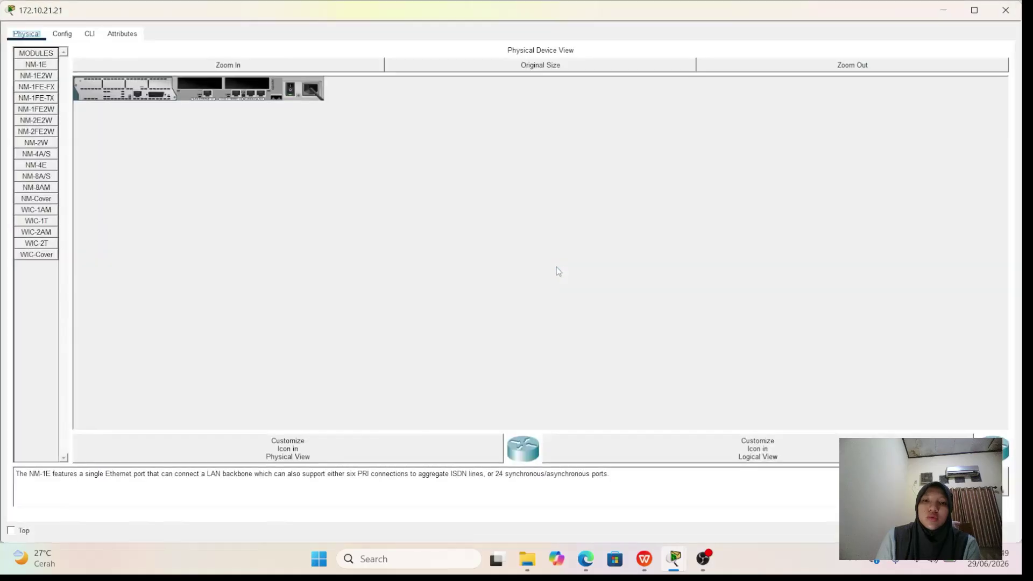
left_click(62, 35)
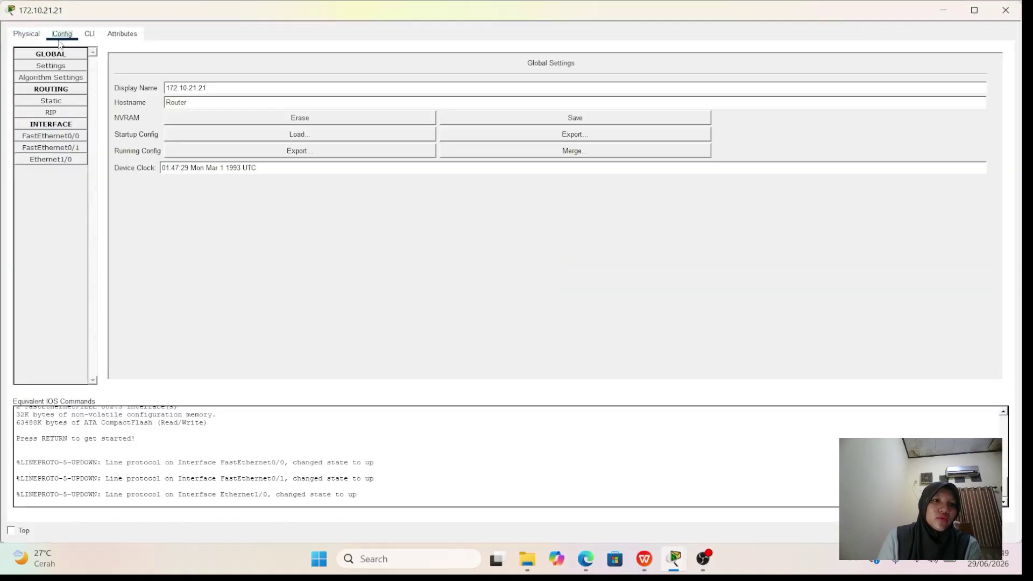
left_click(62, 139)
left_click(63, 149)
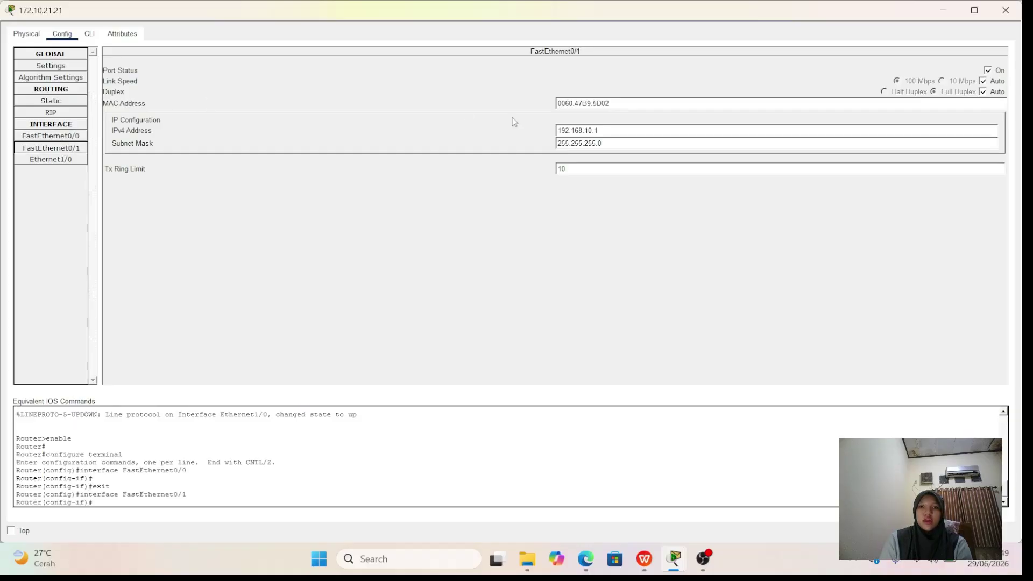
left_click(1006, 10)
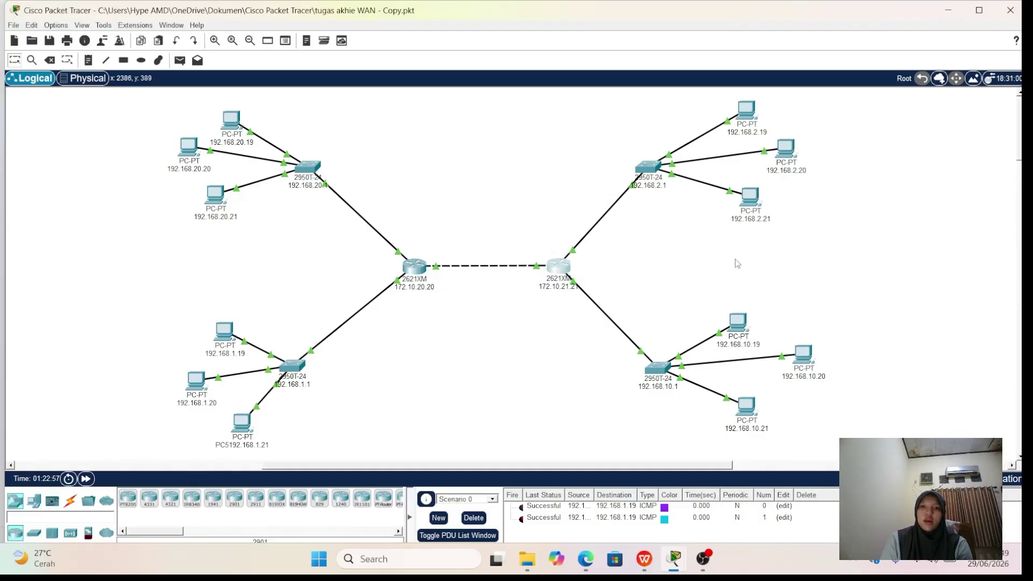
- Send two simple PDUs from PC 192.168.2.19 to PC 192.168.10.19 and check the interface summary of router 172.10.21.21
left_click(180, 59)
left_click(749, 113)
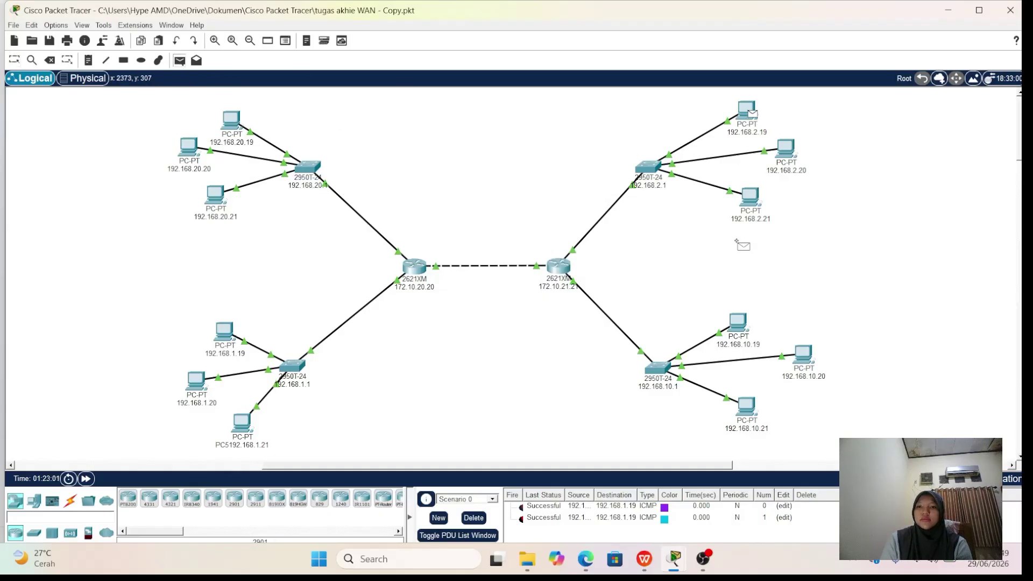
left_click(739, 321)
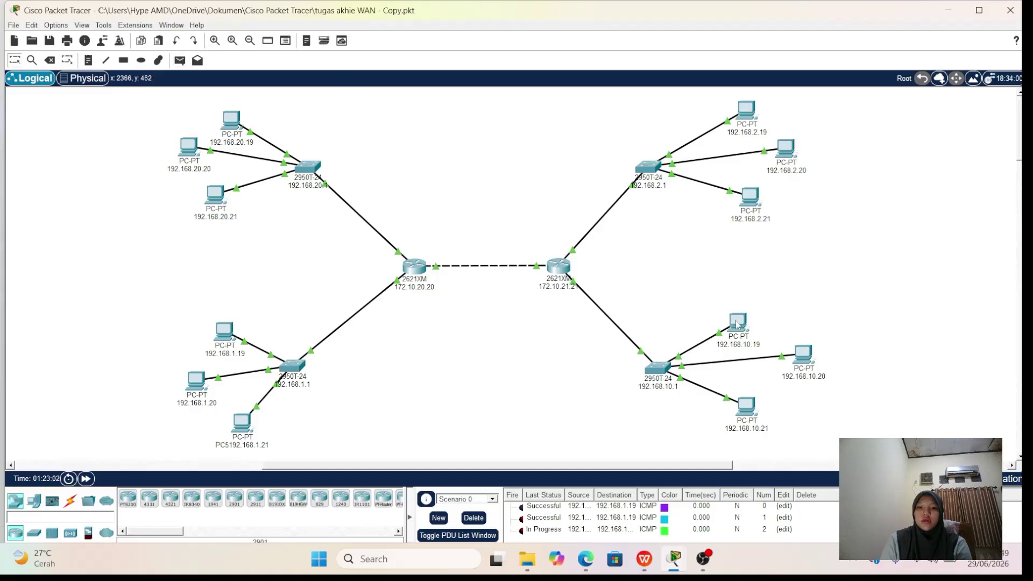
left_click(184, 61)
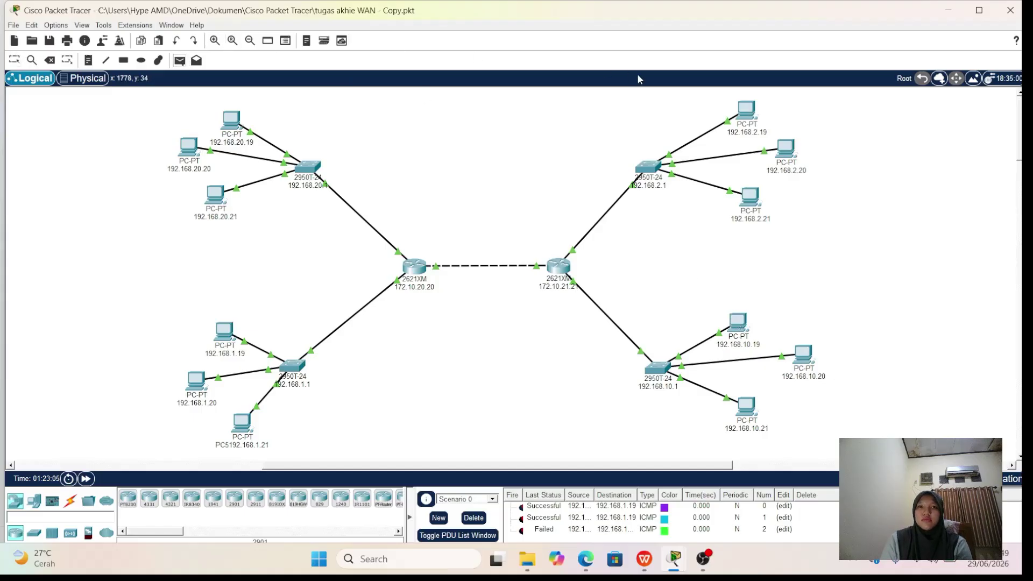
left_click(745, 114)
left_click(741, 323)
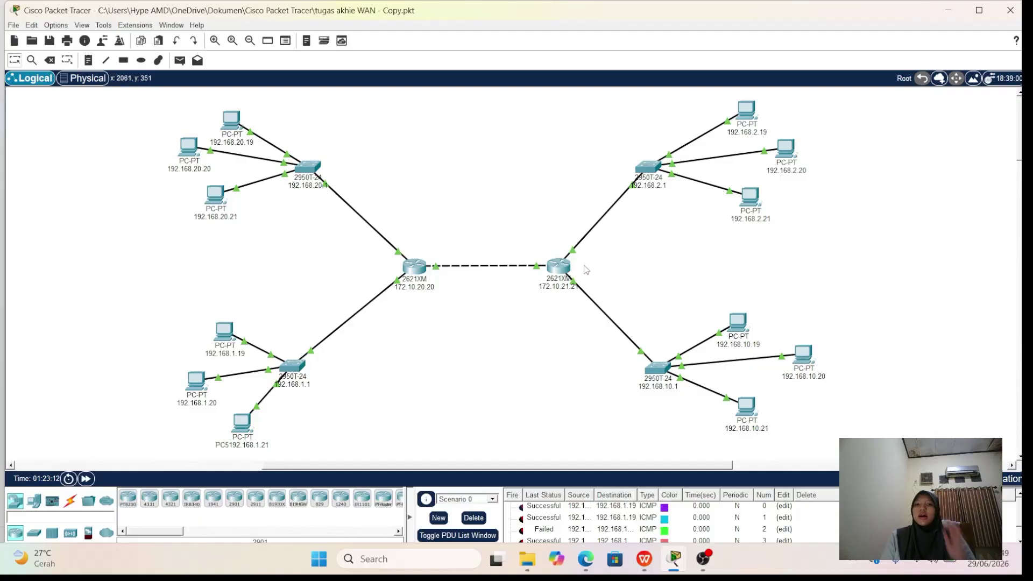
mouse_move(558, 280)
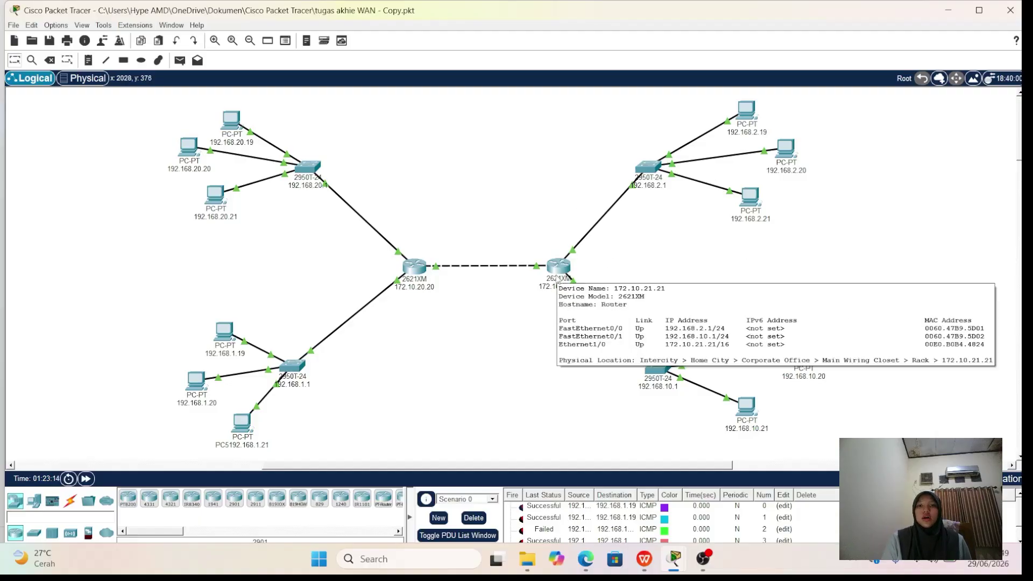
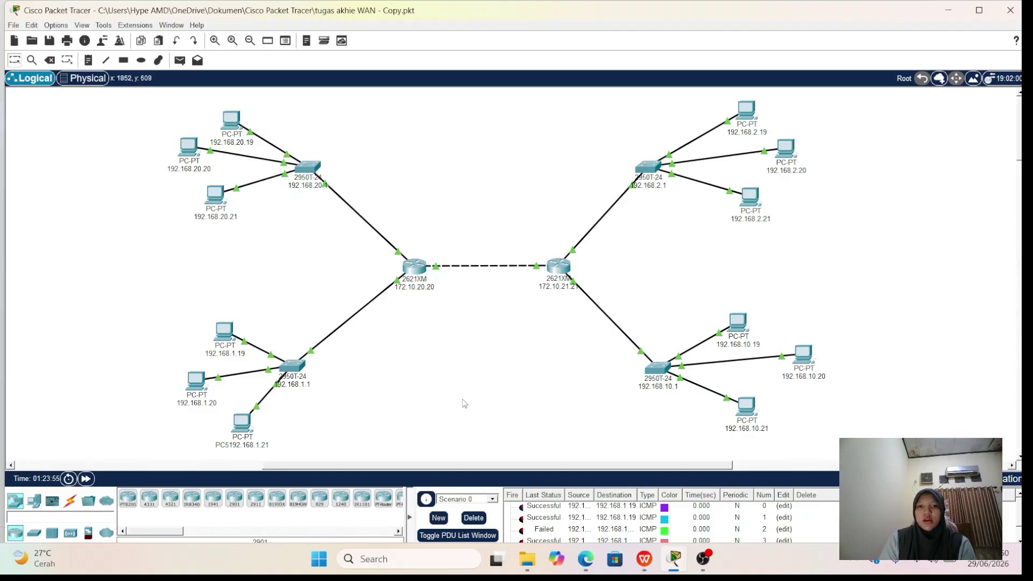
- Examine the IP settings of FastEthernet0/0, FastEthernet0/1 and Ethernet1/0 on router 172.10.20.20 and close its window
left_click(418, 267)
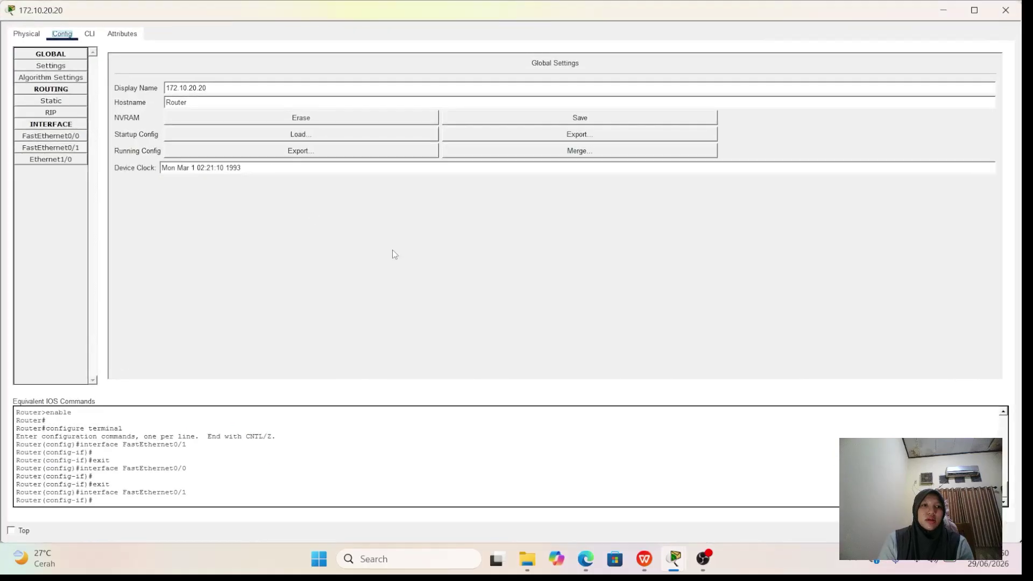
left_click(59, 138)
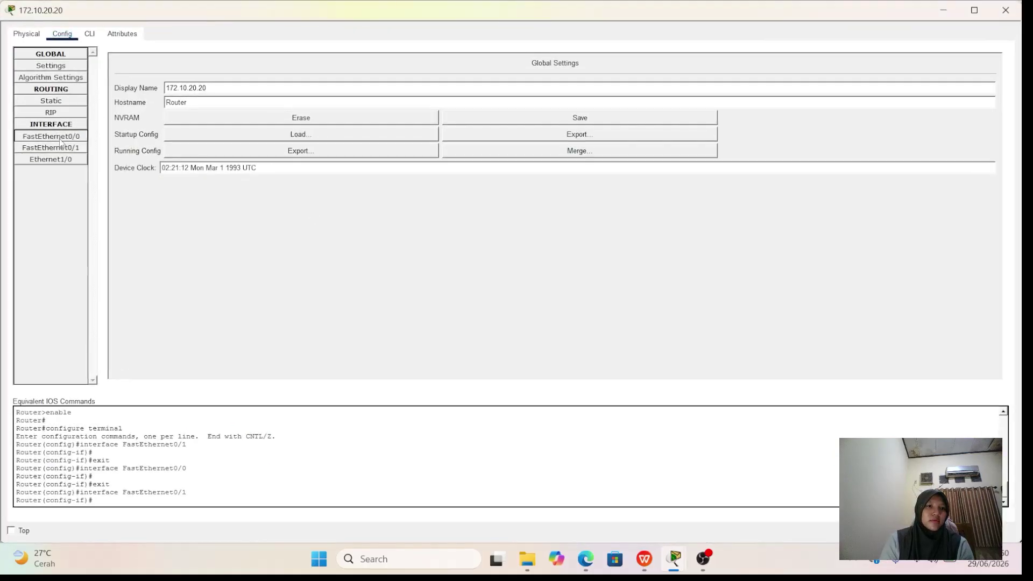
left_click(64, 150)
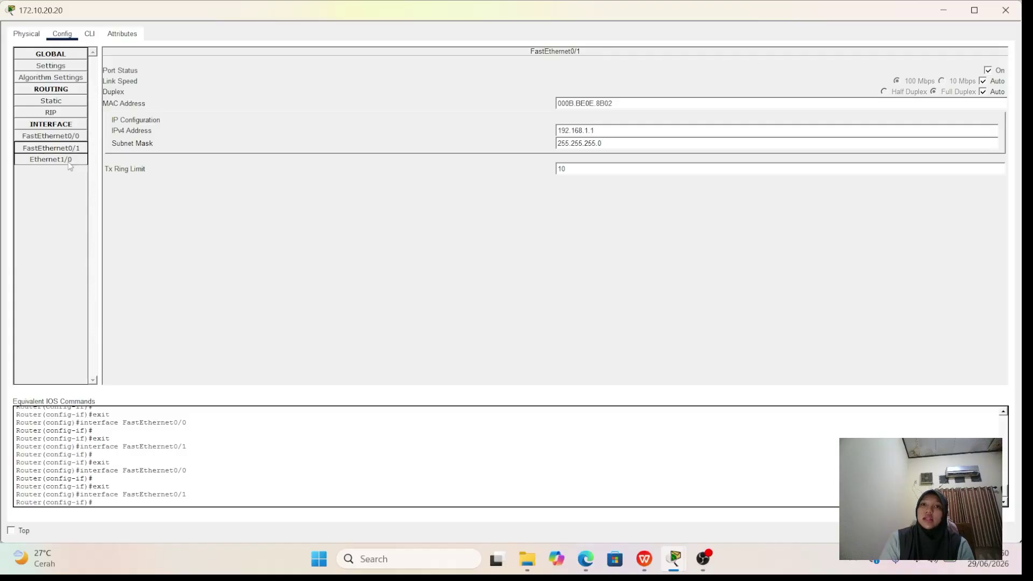
left_click(68, 161)
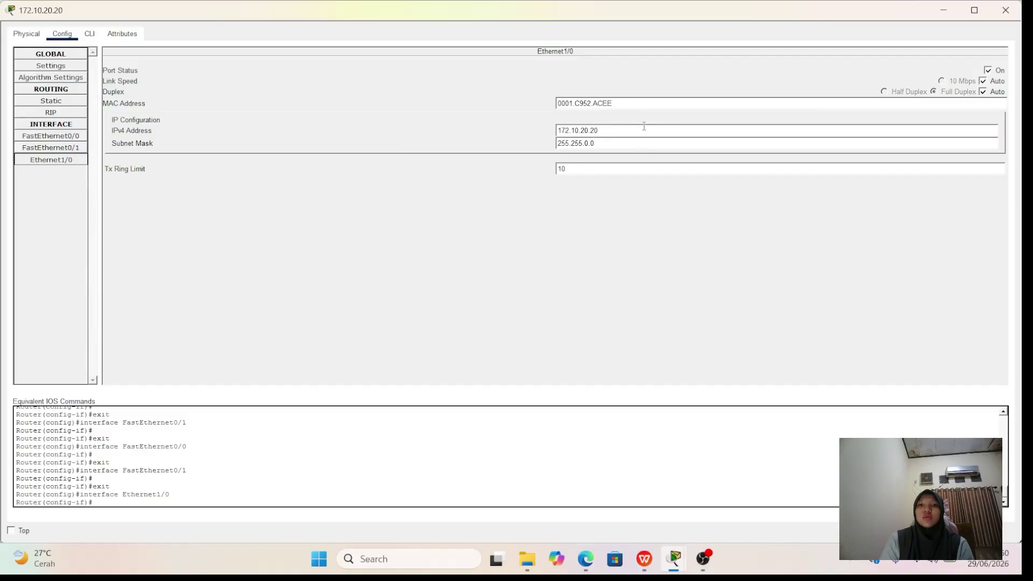
left_click(1006, 10)
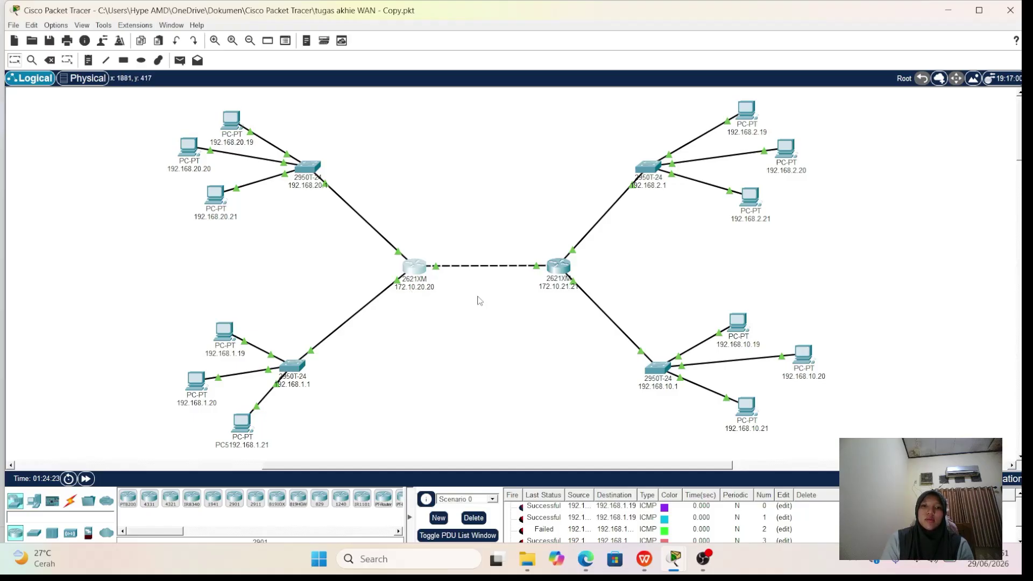
- Reopen router 172.10.20.20, check the Ethernet1/0 settings again, and select the IPv4 address of FastEthernet0/0
left_click(416, 268)
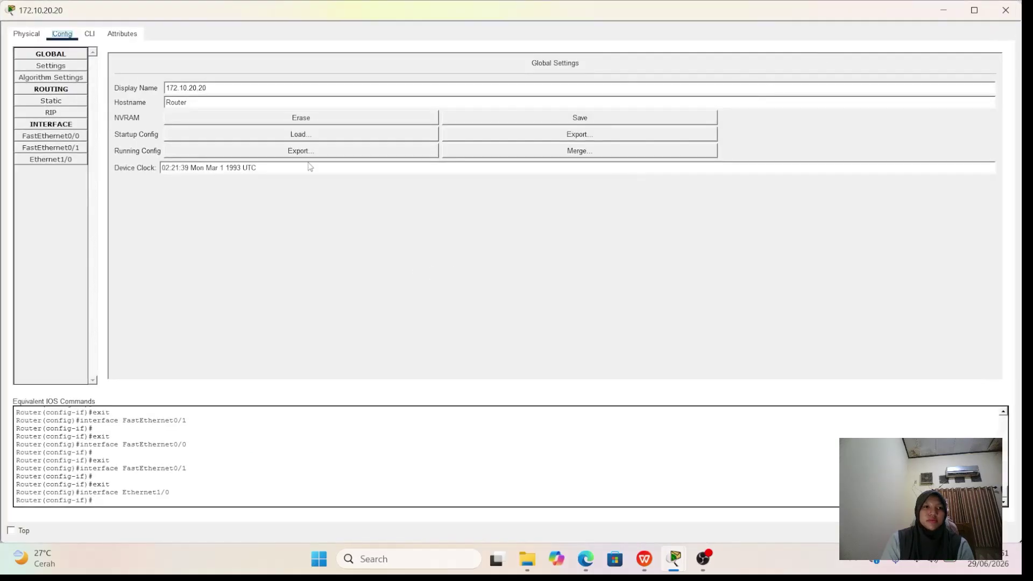
left_click(69, 161)
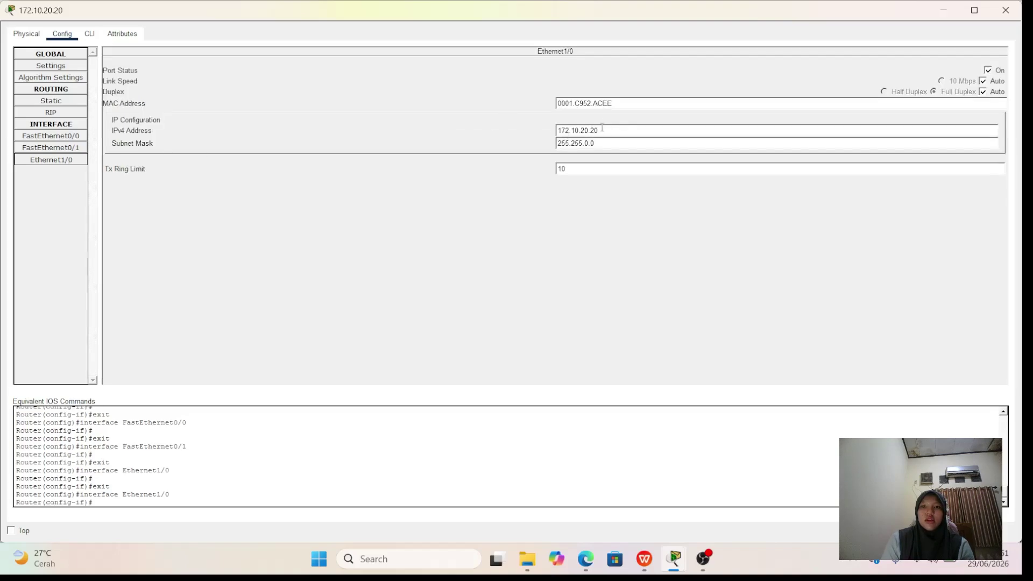
left_click(37, 138)
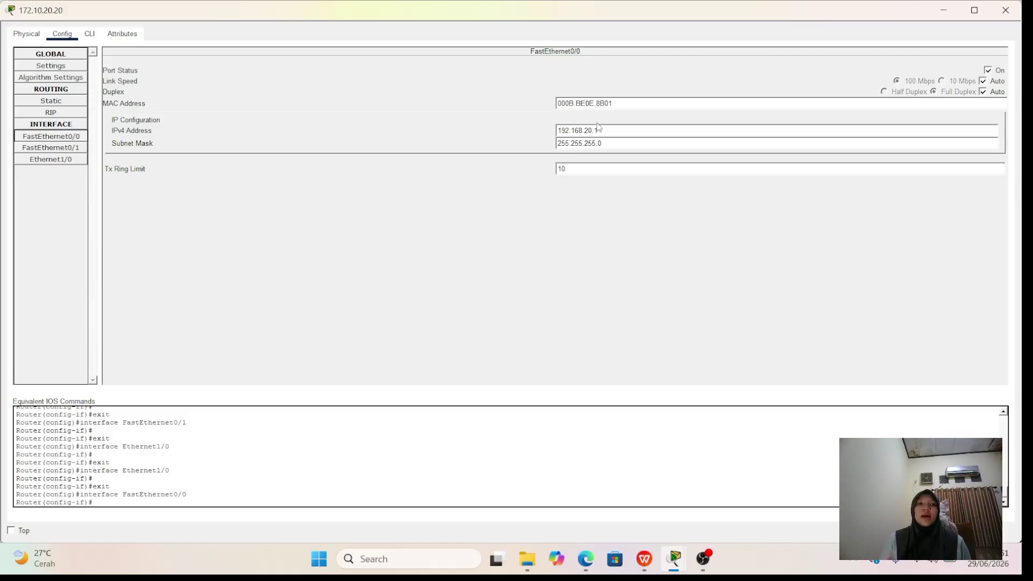
left_click(559, 130)
left_click_drag(558, 130, 623, 130)
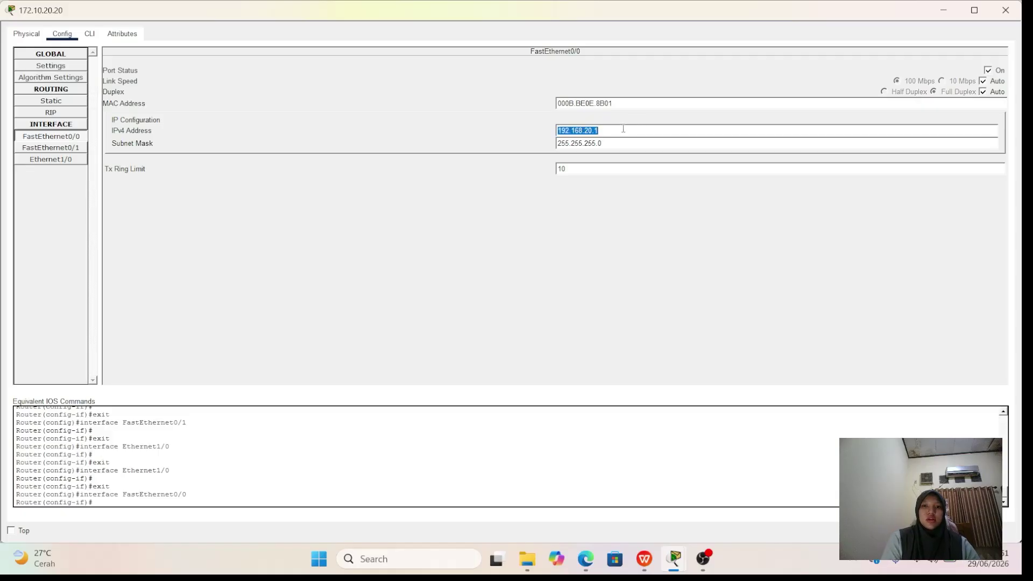
- Enter 192.168.20.1 as a RIP network on router 172.10.20.20, clear the entry without adding it, and close the window
left_click(76, 112)
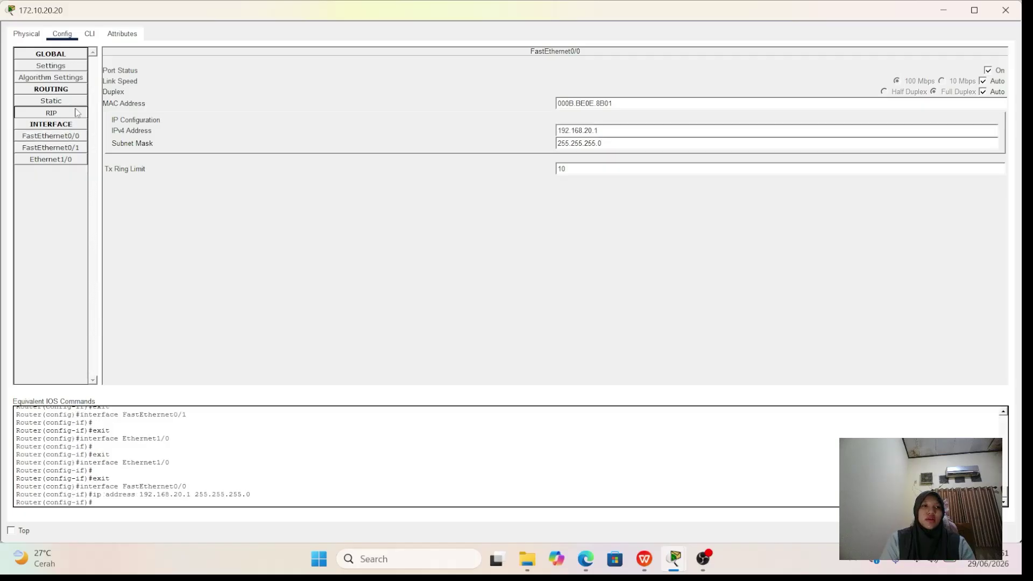
left_click(591, 66)
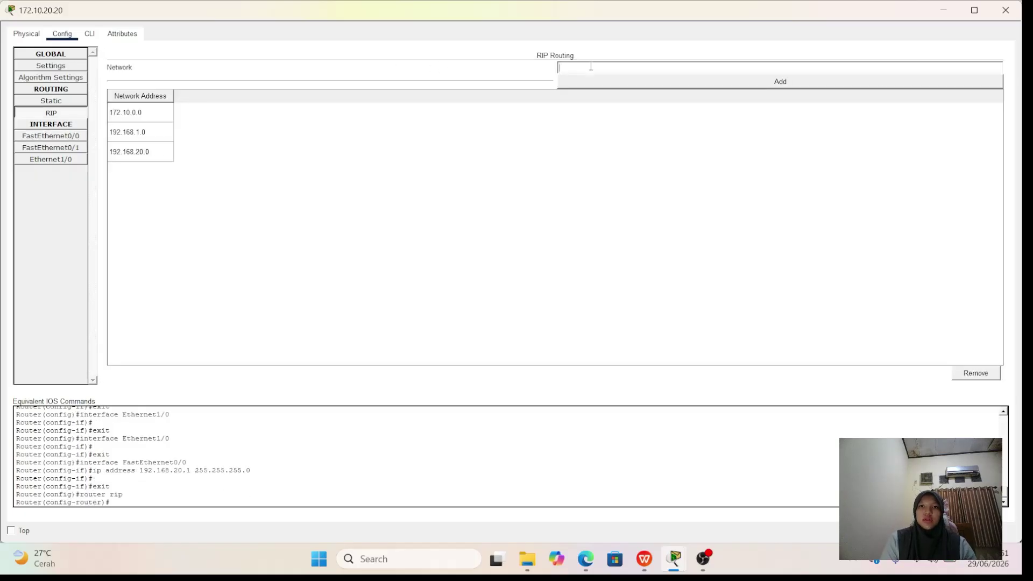
type("192.168.20.1")
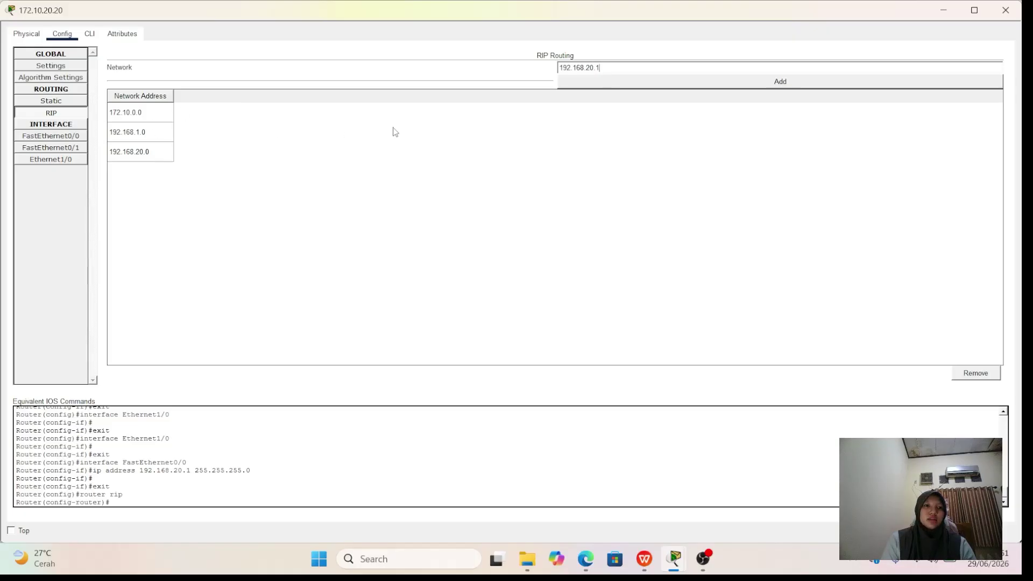
key("BackSpace")
key("BackSpace")
key("BackSpace")
key("BackSpace")
key("BackSpace")
key("BackSpace")
key("BackSpace")
key("BackSpace")
key("BackSpace")
key("BackSpace")
key("BackSpace")
key("BackSpace")
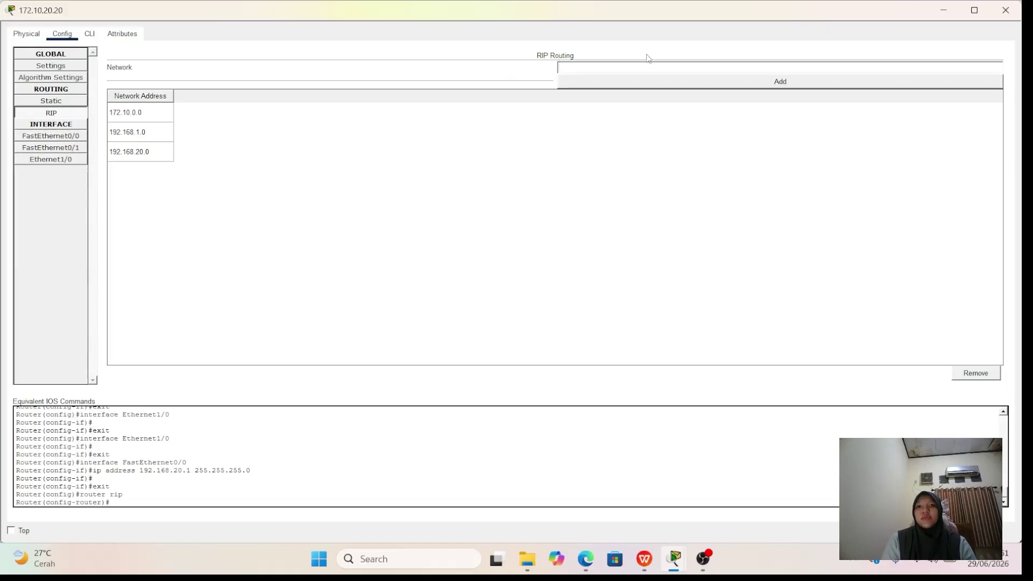
left_click(1005, 10)
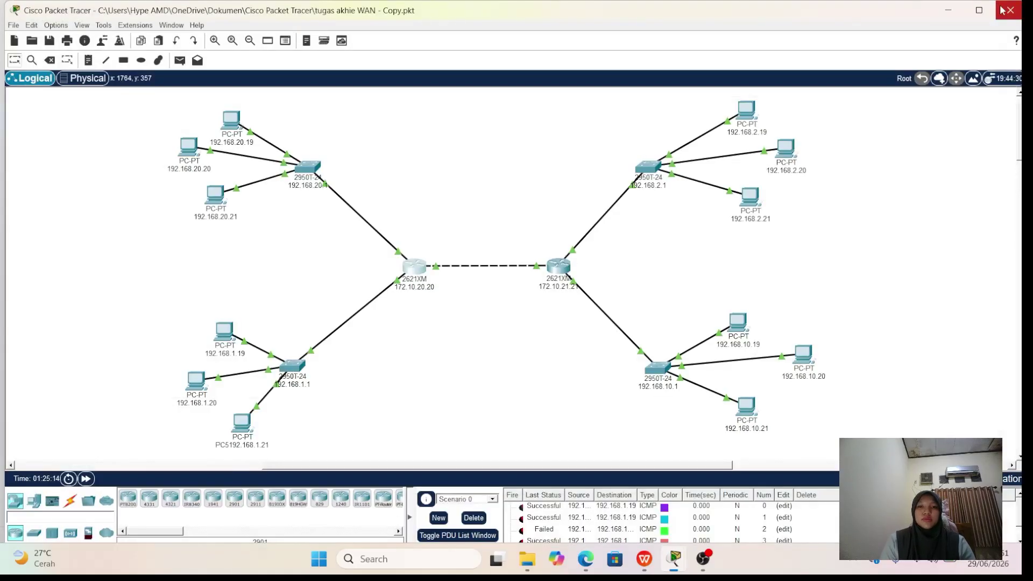
- Review the FastEthernet0/0 address and the RIP network list of router 172.10.21.21, then close its window
left_click(565, 266)
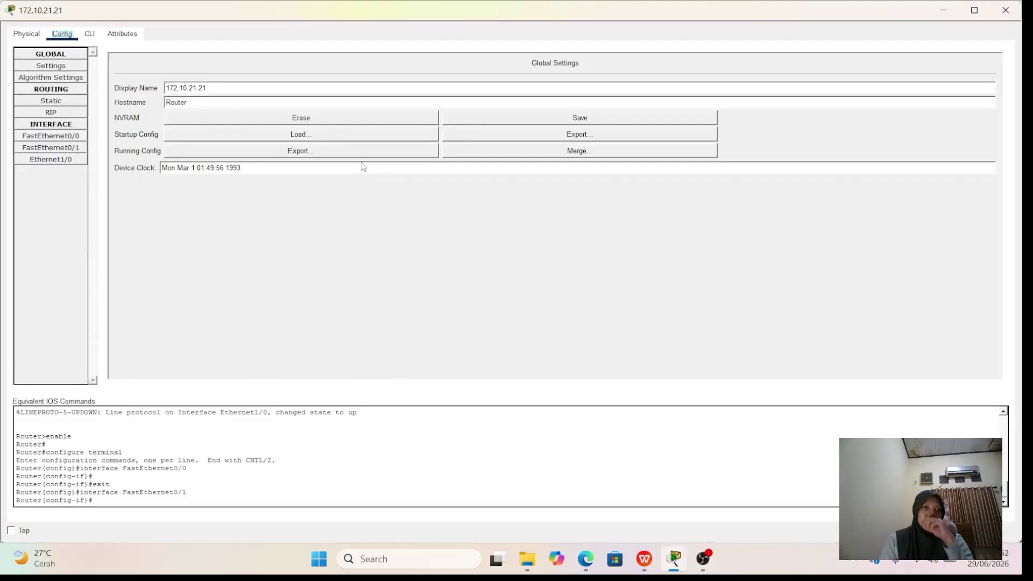
left_click(65, 136)
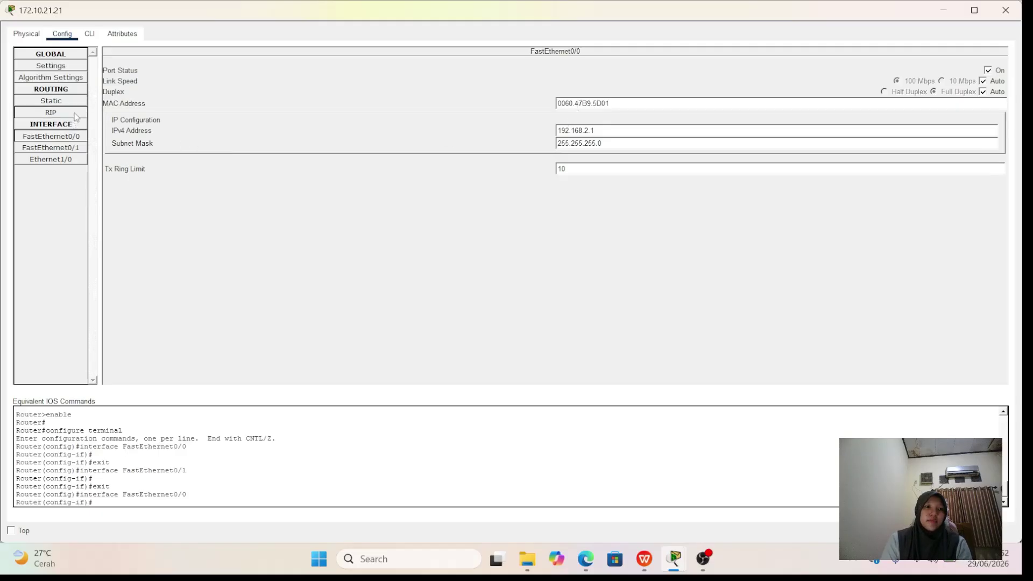
left_click(51, 112)
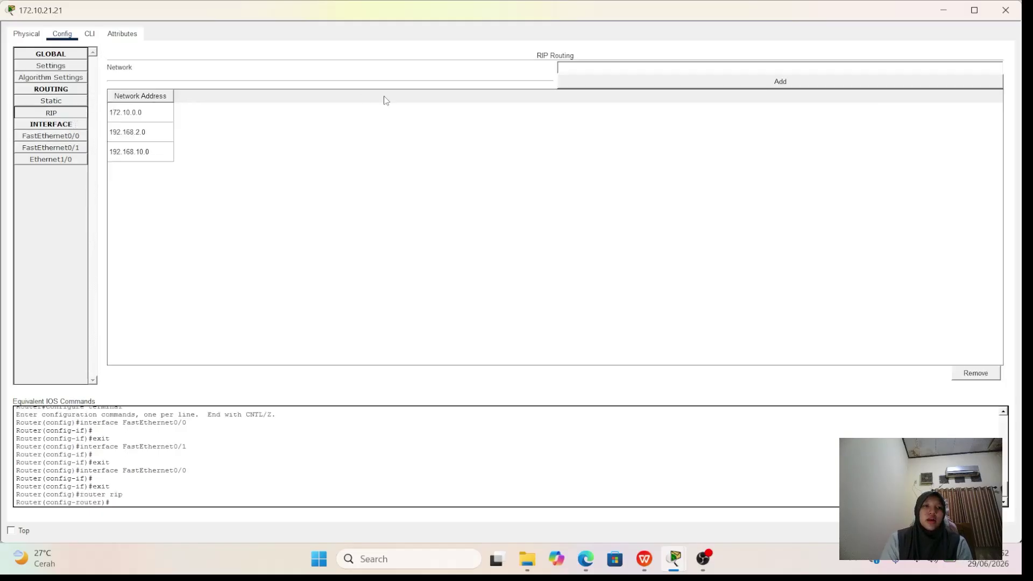
left_click(601, 64)
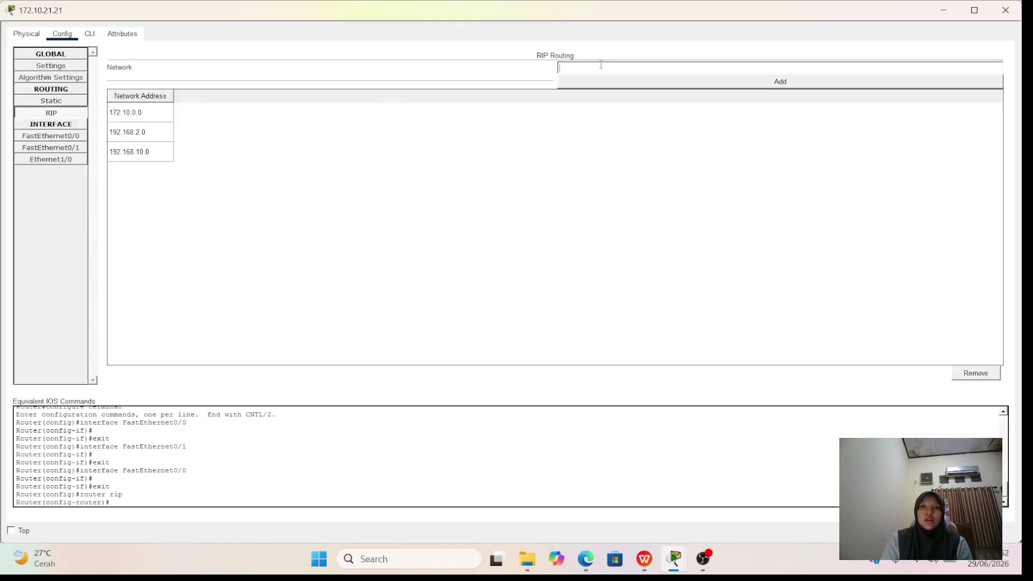
left_click(629, 83)
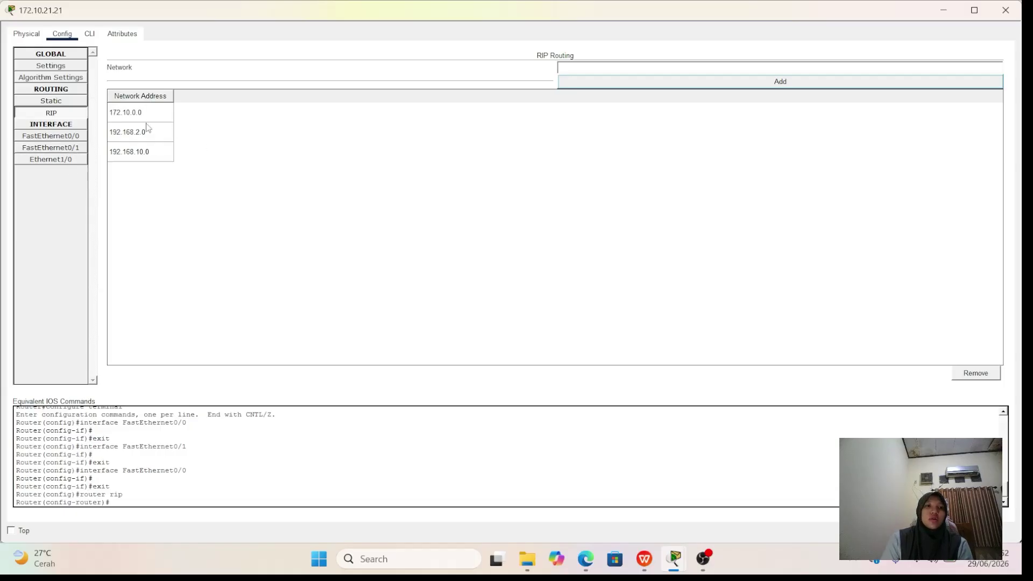
left_click(77, 115)
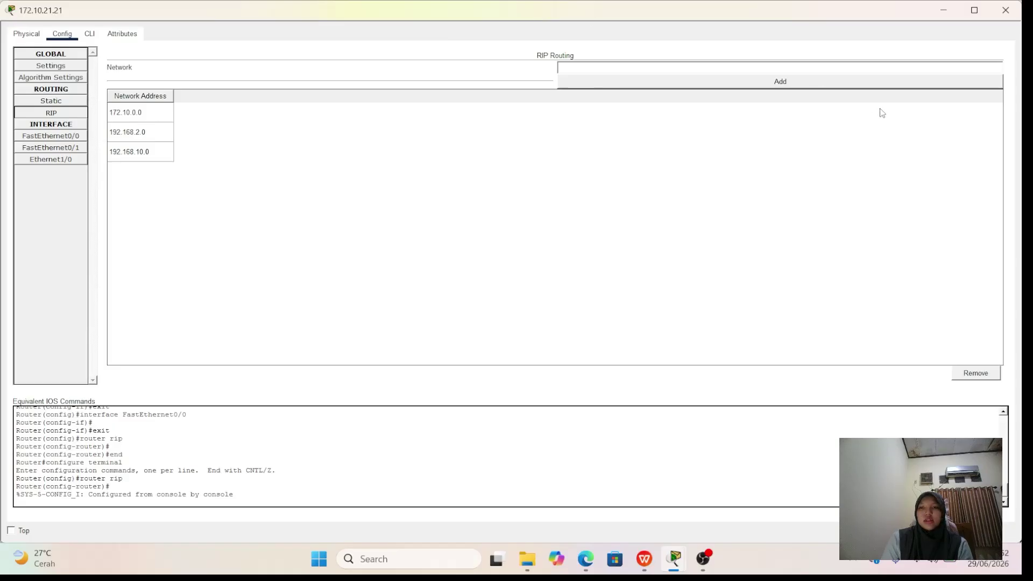
left_click(1005, 9)
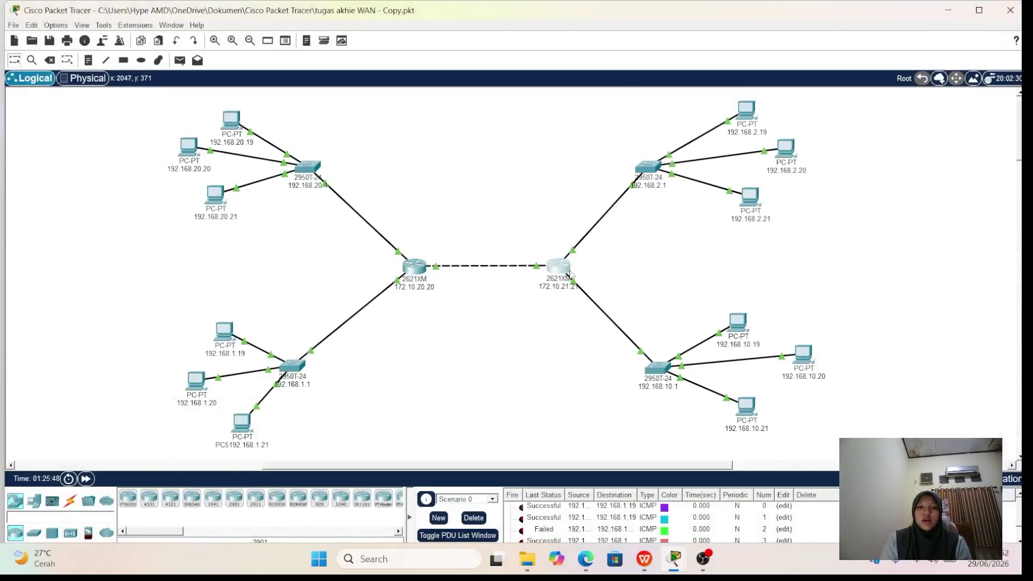
- Delete the current scenario to clear all entries from the PDU list
mouse_move(475, 271)
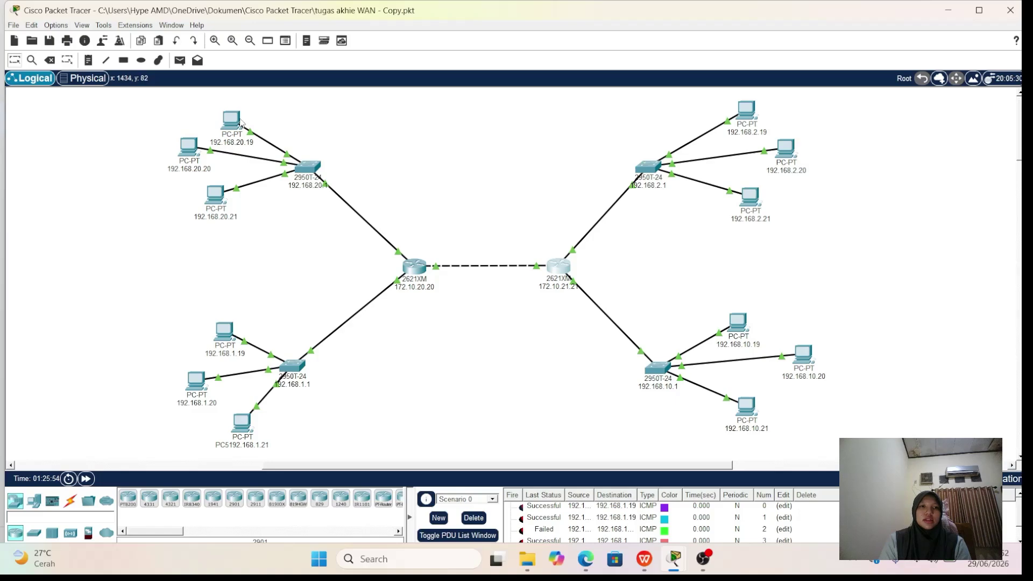
left_click(480, 517)
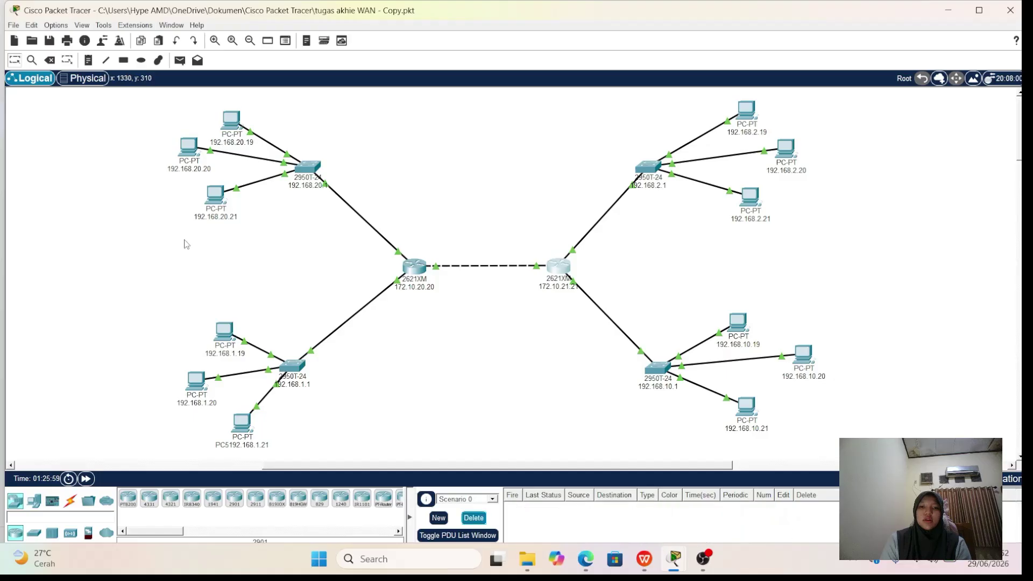
- Send a simple PDU from PC 192.168.20.20 to PC 192.168.2.21
left_click(180, 60)
left_click(189, 145)
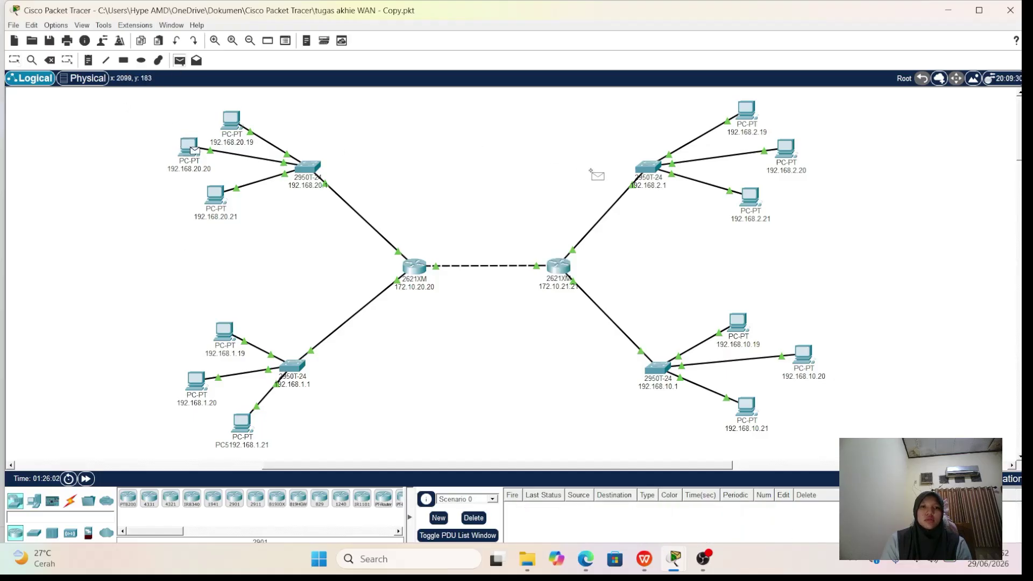
left_click(750, 197)
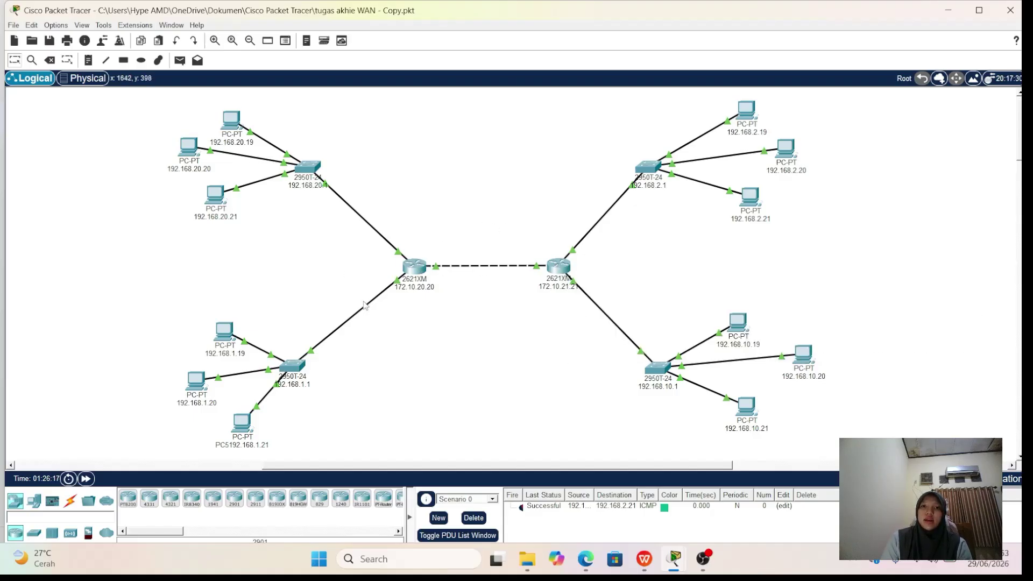
- Send two simple PDUs from PC 192.168.20.21 to PC 192.168.10.21, and delete the scenario to clear the PDU list
left_click(180, 61)
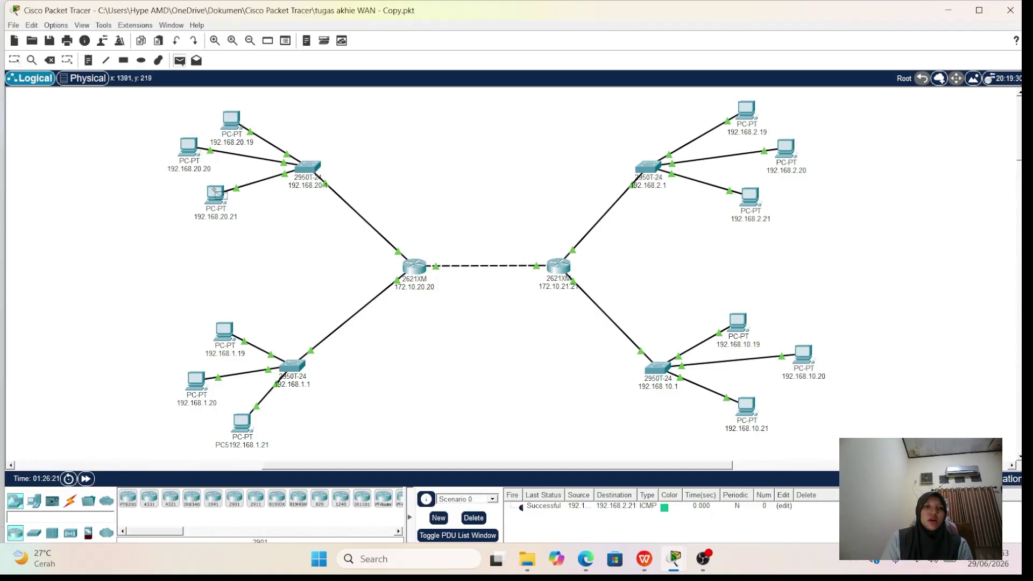
left_click(216, 193)
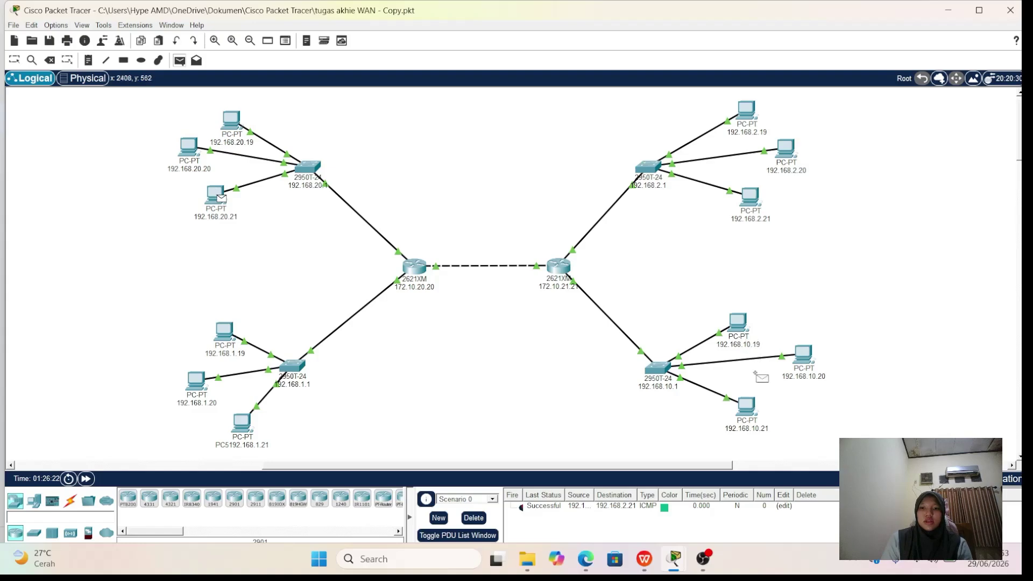
left_click(744, 402)
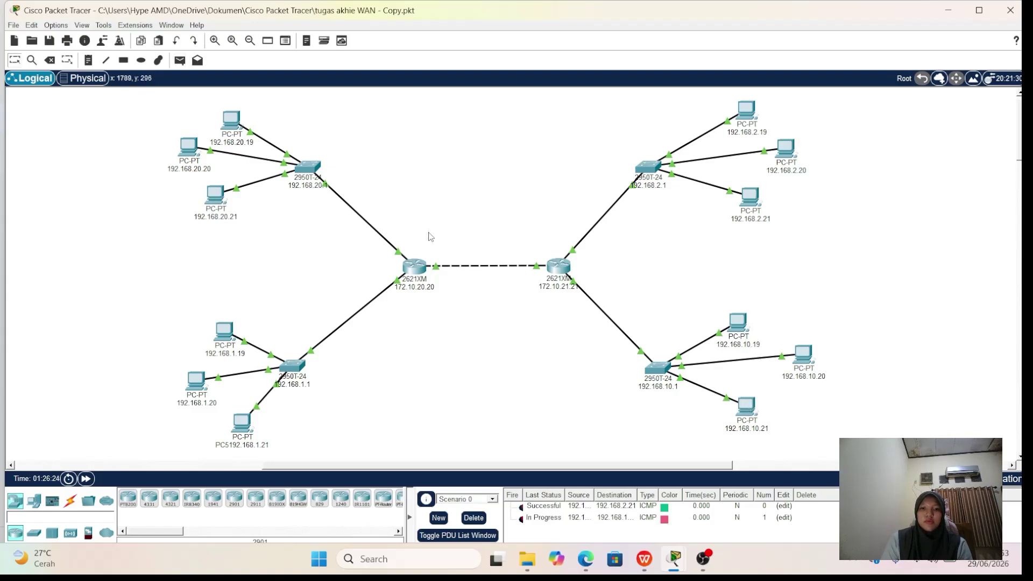
left_click(180, 60)
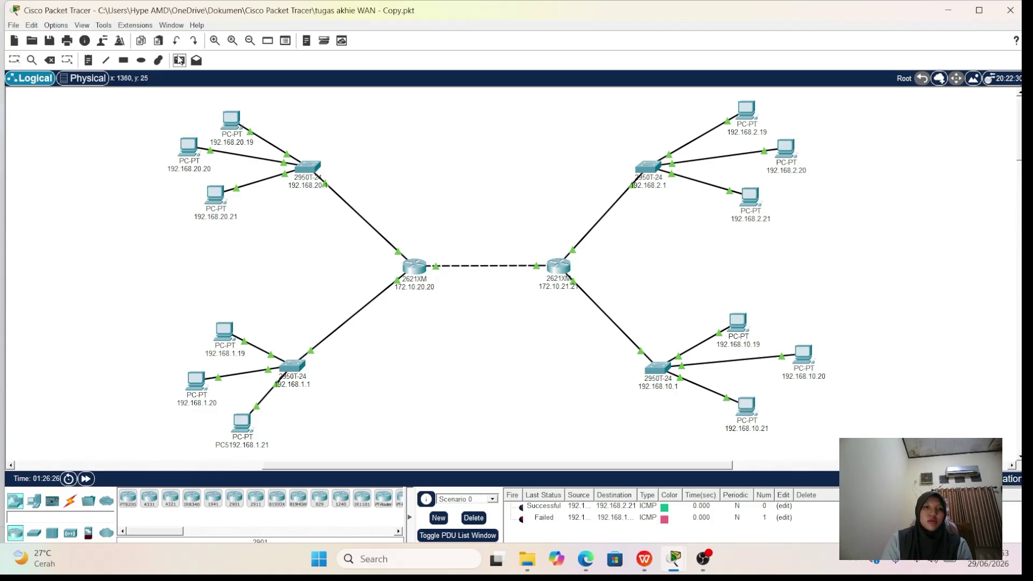
left_click(209, 200)
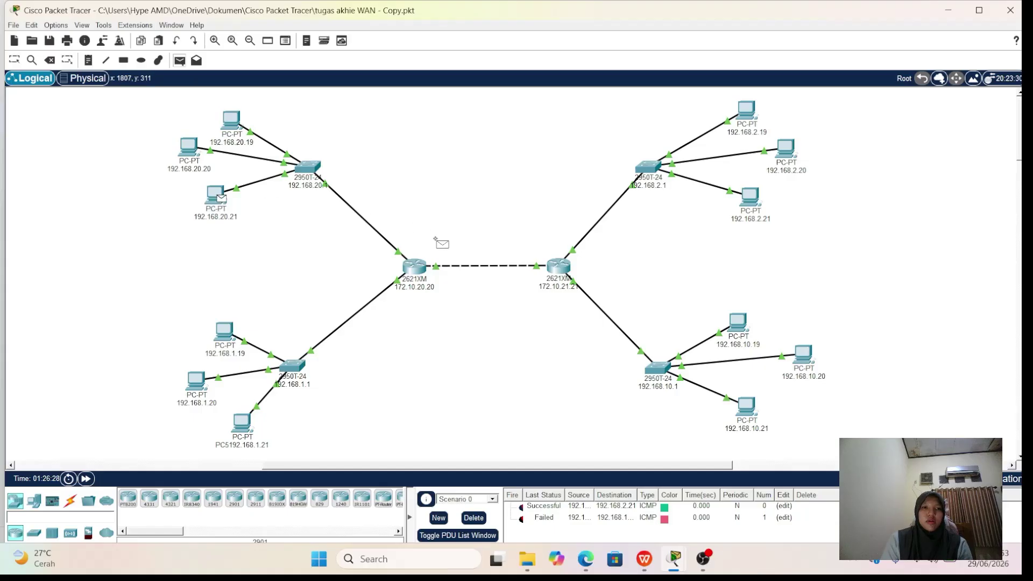
left_click(746, 408)
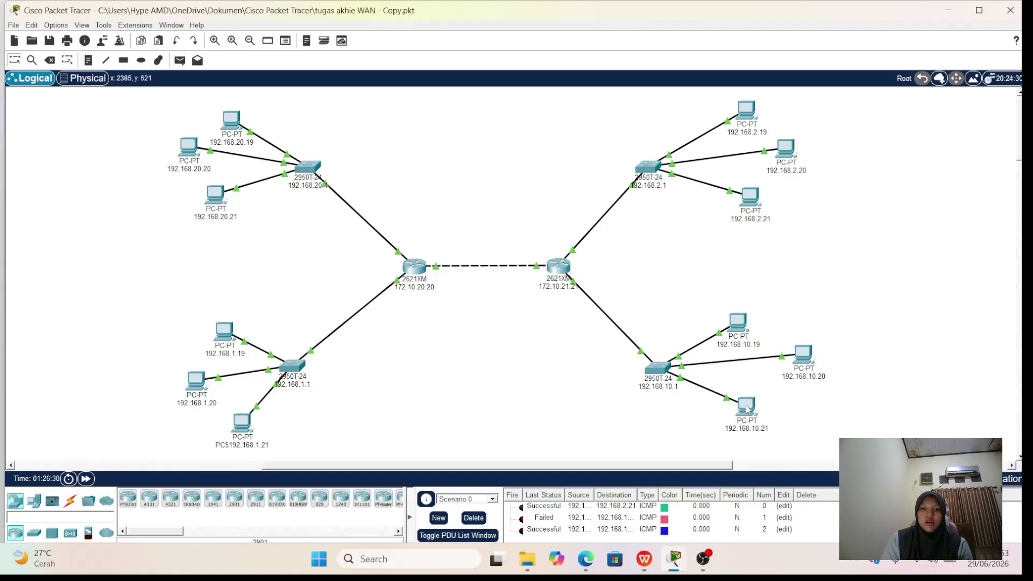
left_click(480, 520)
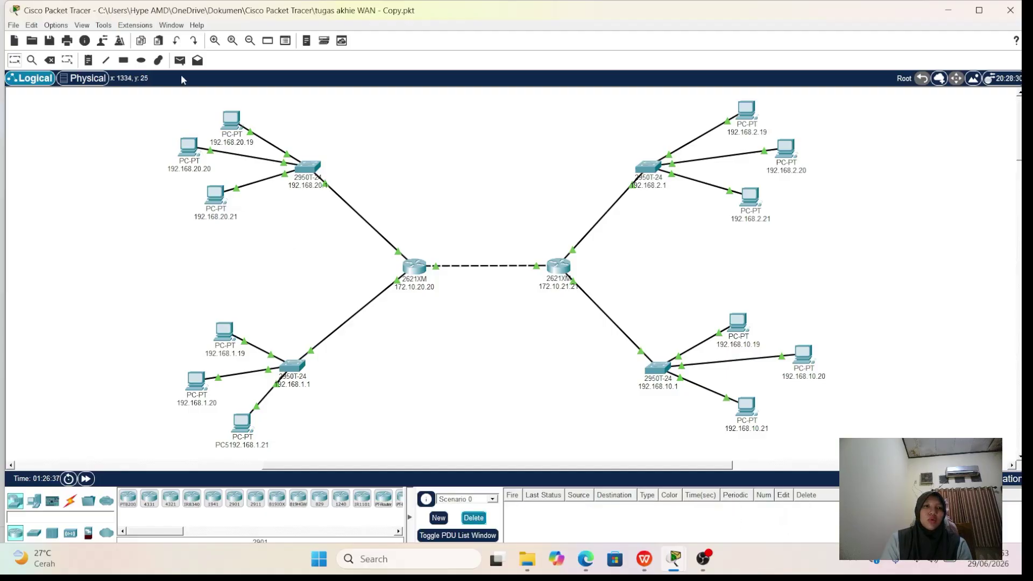
- Send a simple PDU from PC 192.168.20.21 to PC 192.168.10.20 twice
left_click(180, 61)
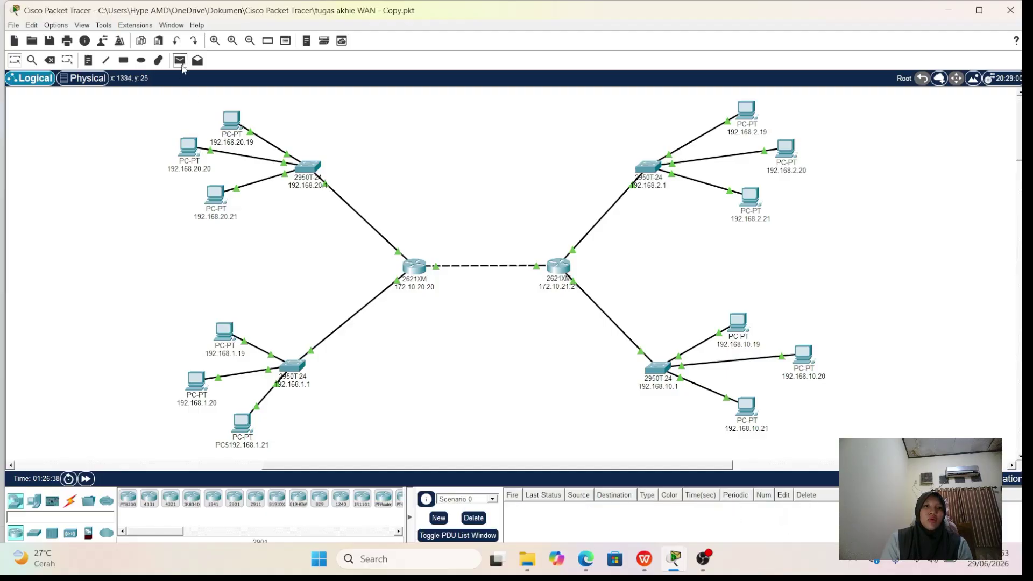
left_click(218, 194)
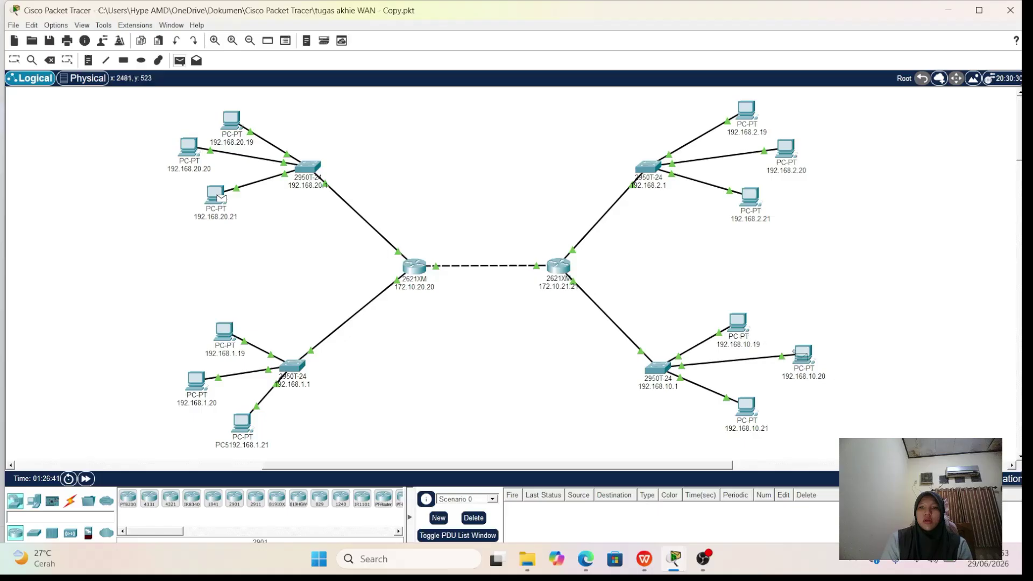
left_click(801, 352)
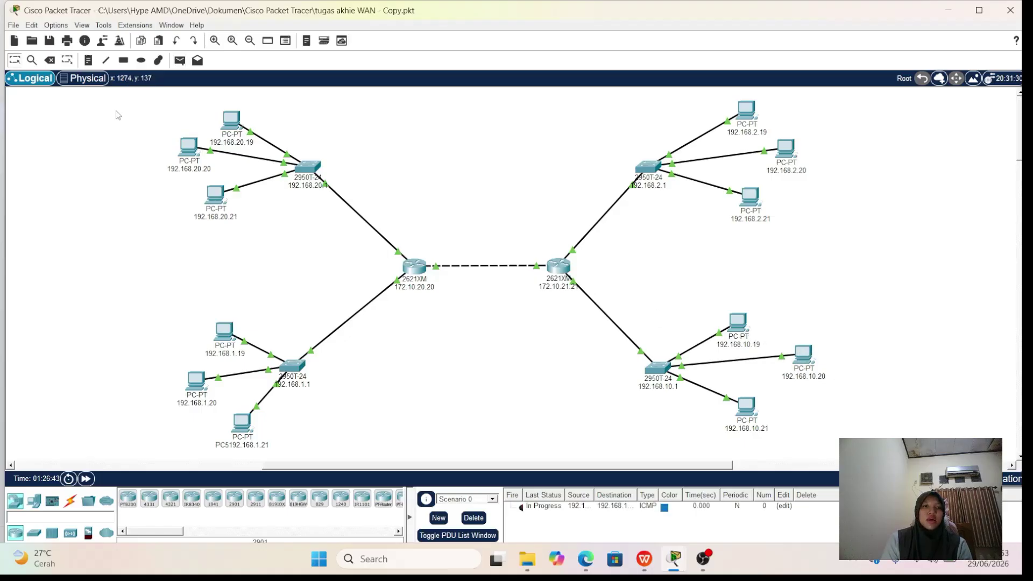
left_click(180, 60)
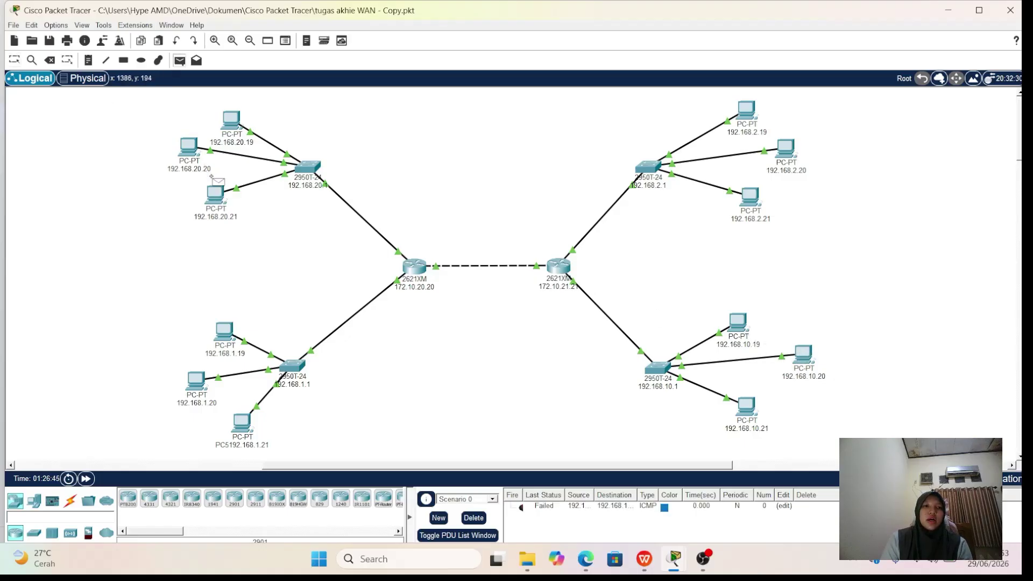
left_click(216, 190)
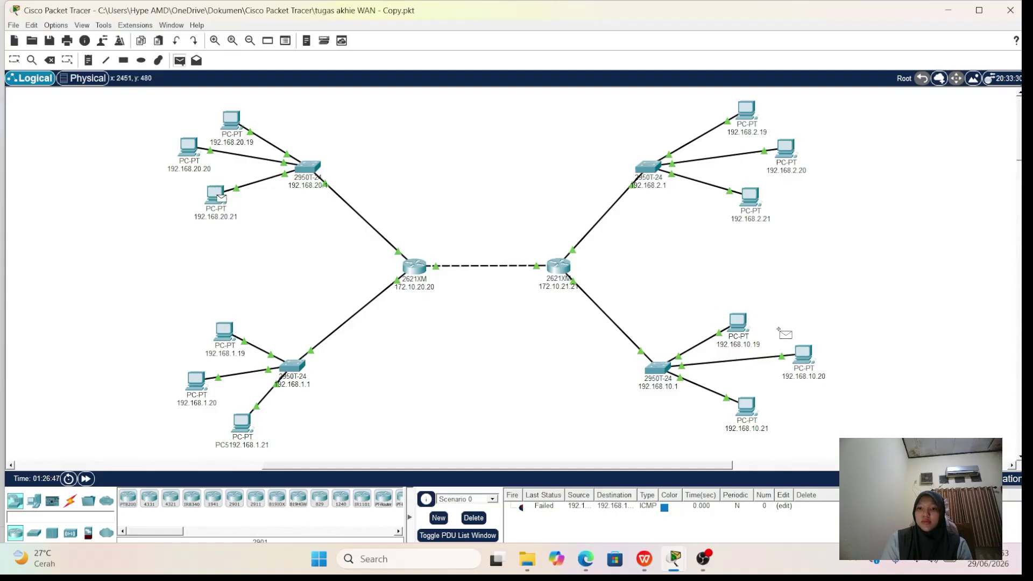
left_click(800, 352)
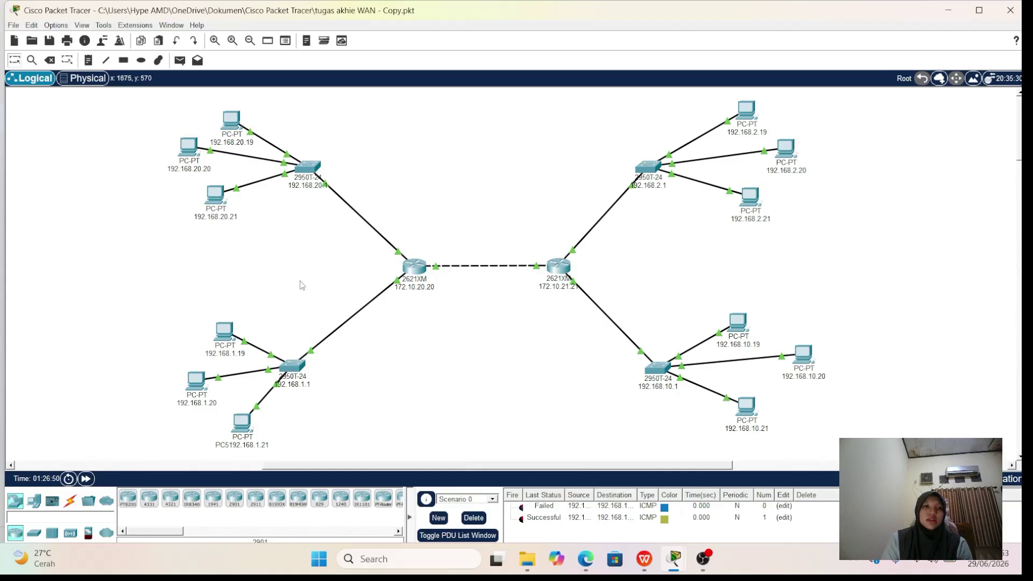
- Send a simple PDU from PC 192.168.20.19 to PC 192.168.10.19
left_click(184, 63)
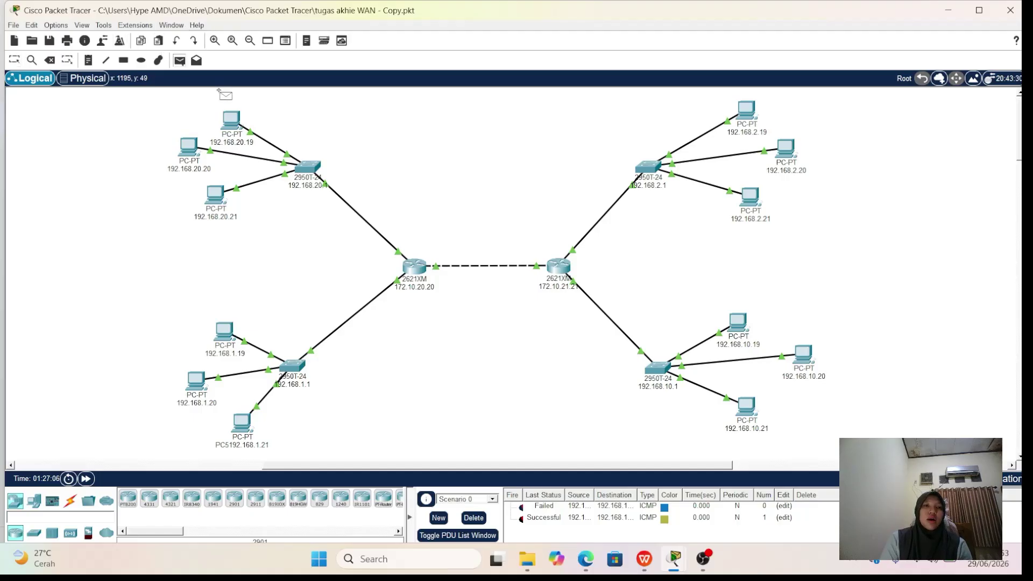
left_click(231, 118)
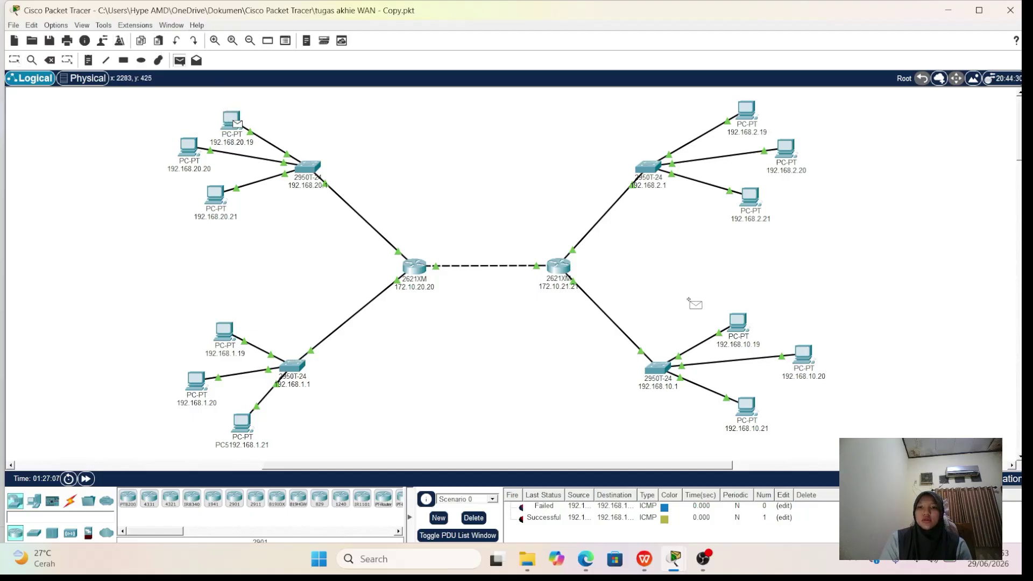
left_click(741, 324)
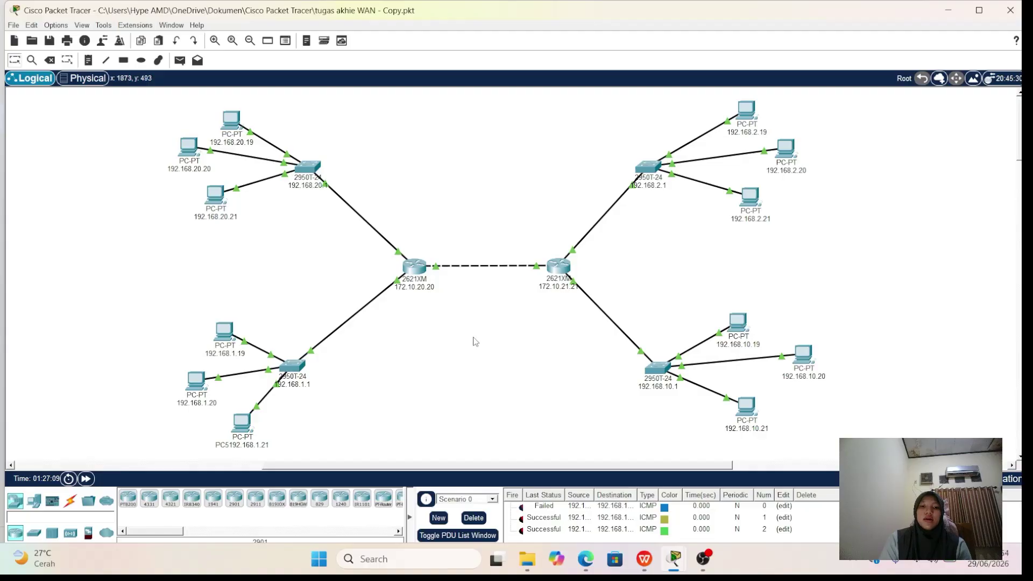
- Send a simple PDU from PC 192.168.20.19 to PC 192.168.10.21, and delete the scenario to empty the PDU list
left_click(186, 61)
left_click(231, 119)
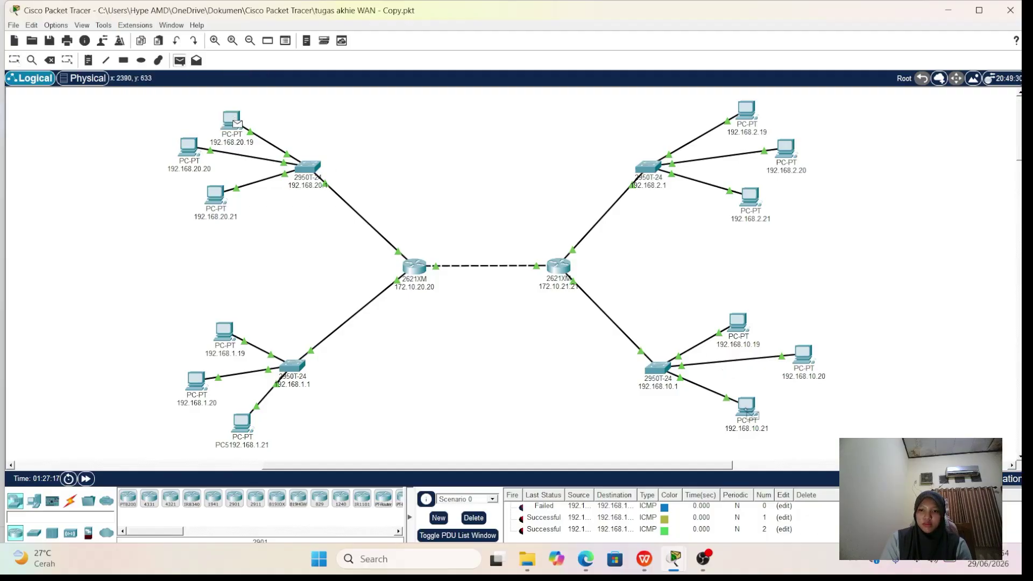
left_click(749, 413)
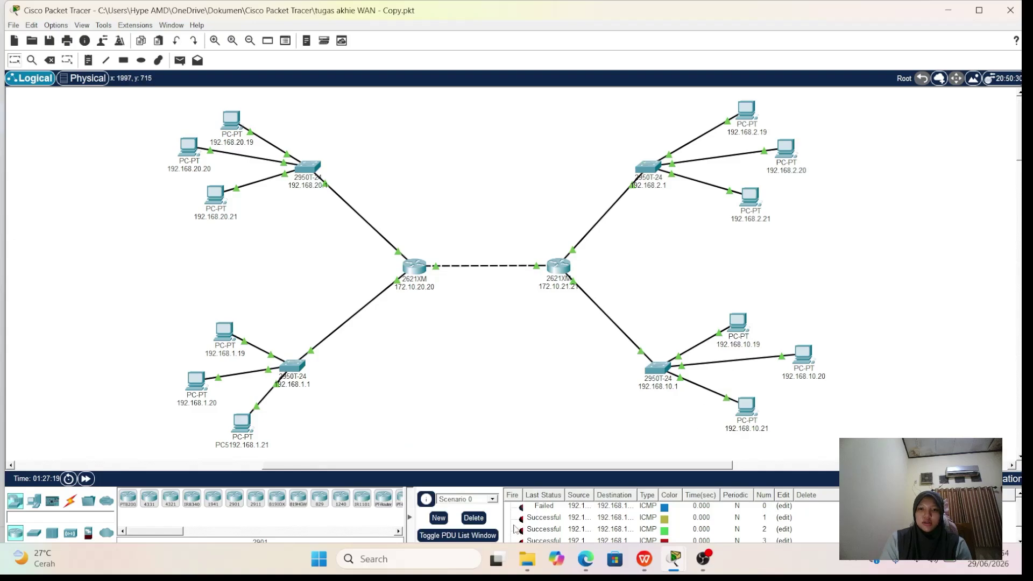
left_click(474, 518)
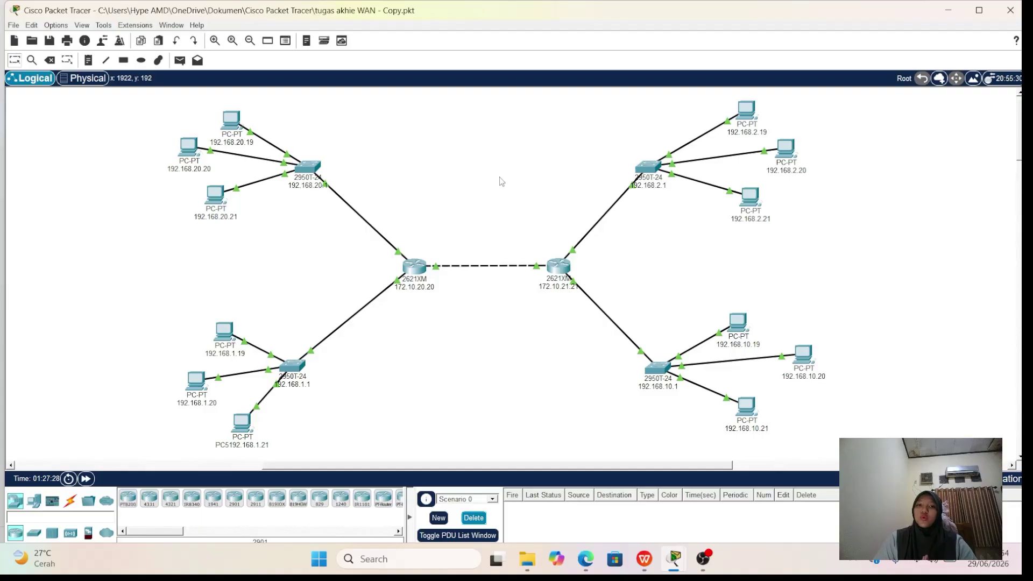
- Try to simulate a simple PDU from PC 192.168.20.19 with the play speed raised to maximum, and return to realtime mode
left_click(183, 61)
left_click(236, 121)
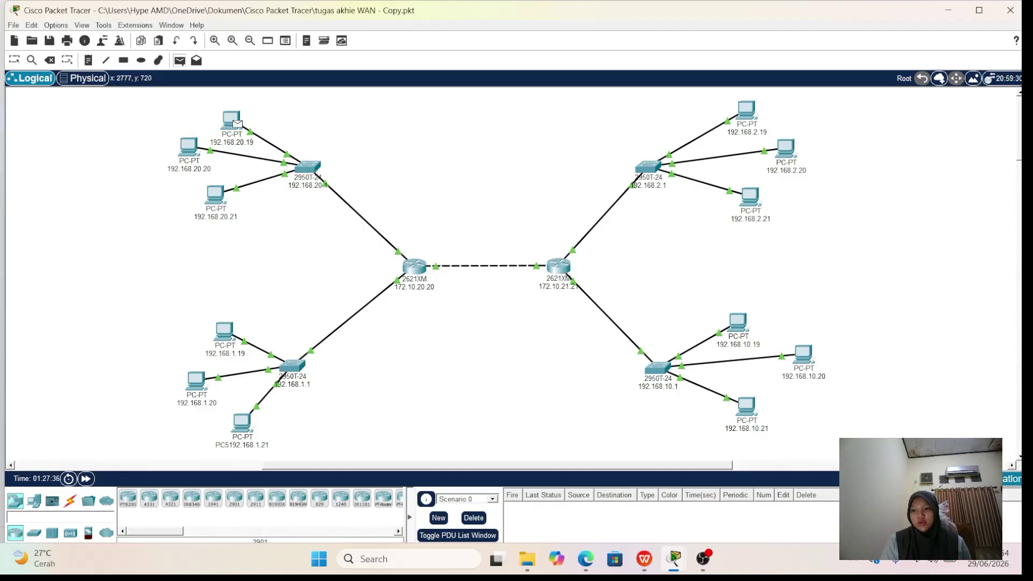
left_click(1011, 478)
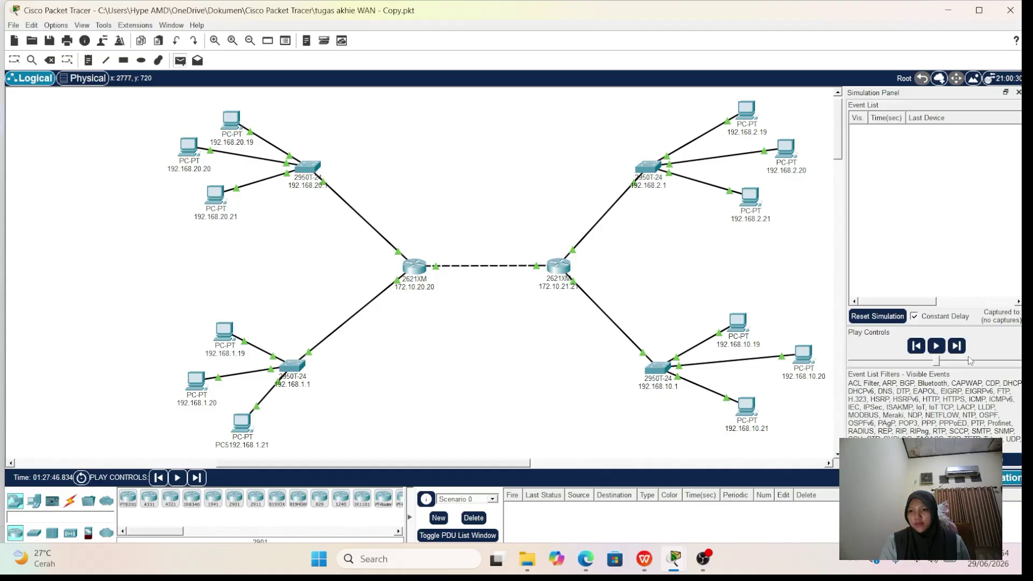
left_click(986, 360)
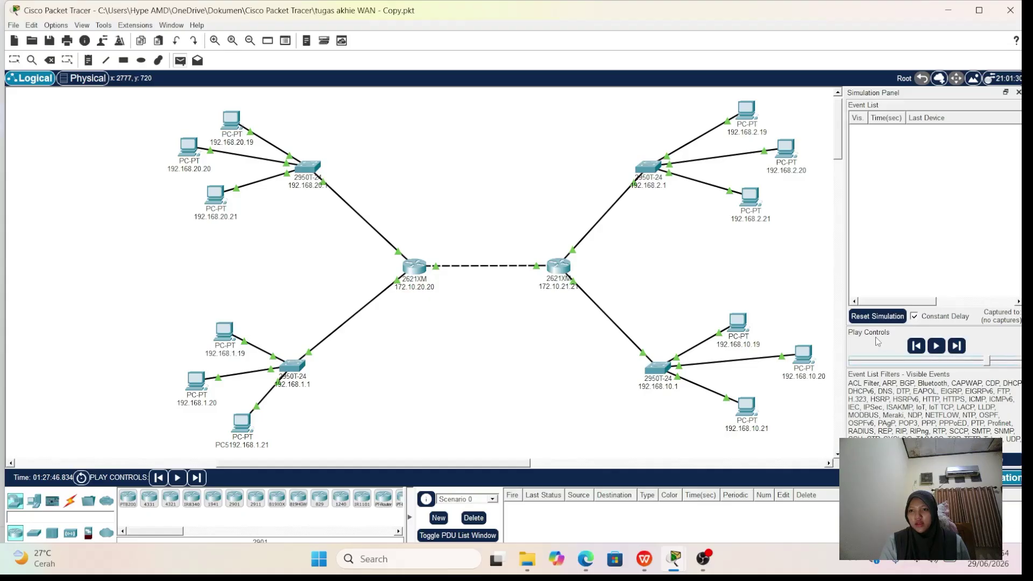
left_click(936, 346)
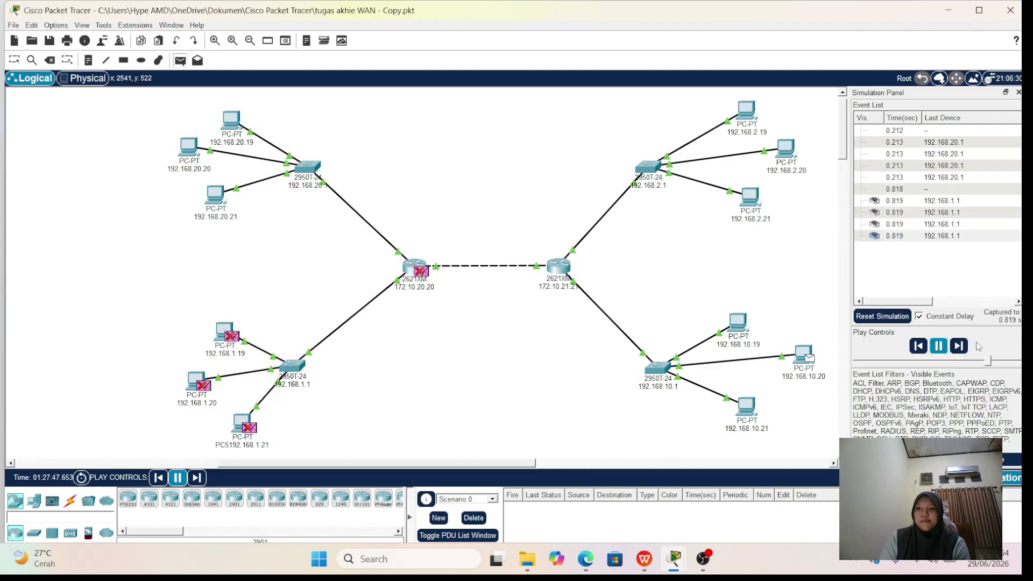
left_click_drag(989, 360, 1001, 363)
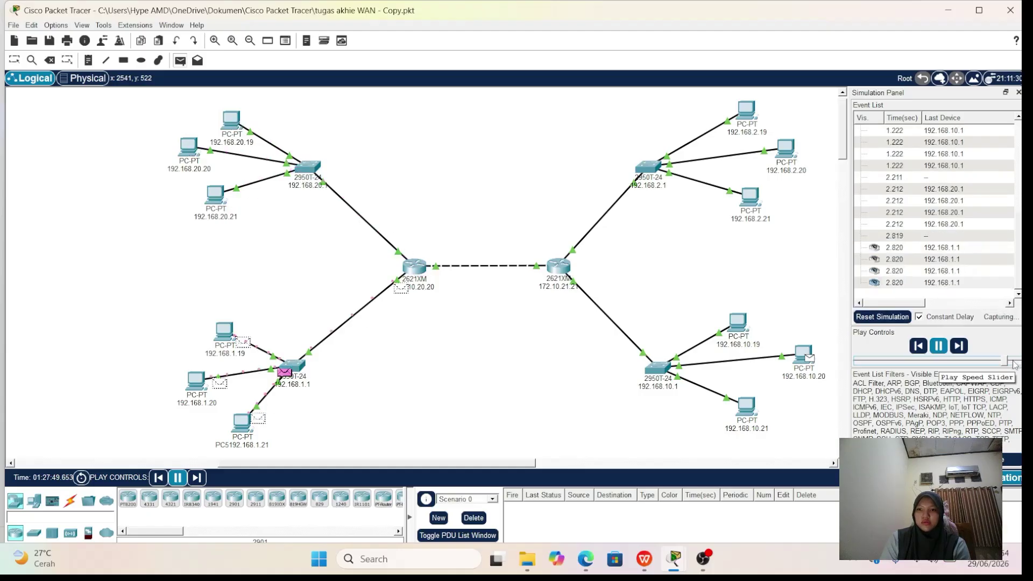
left_click(1014, 364)
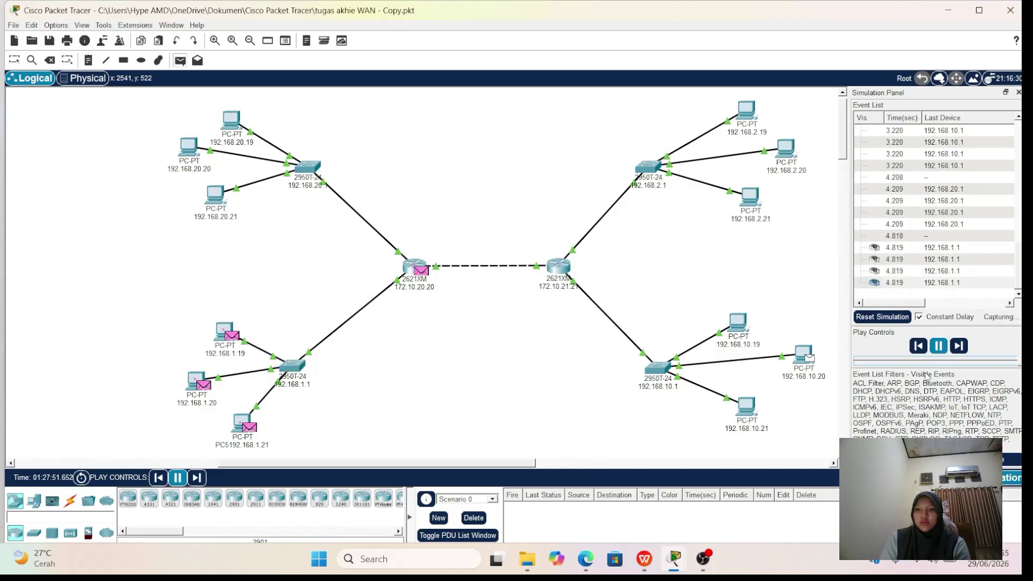
left_click(1012, 478)
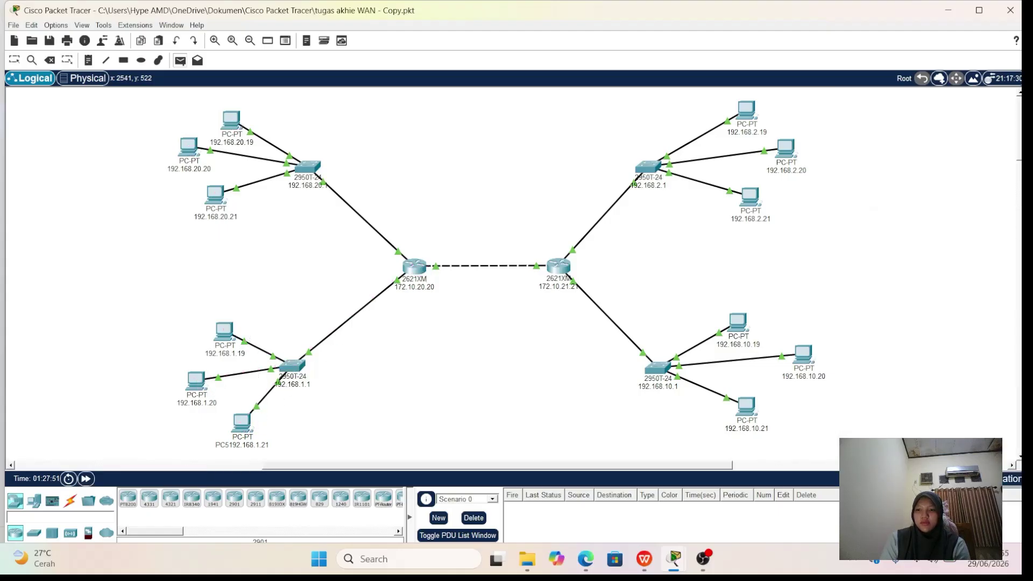
- In simulation mode, add a simple PDU from PC 192.168.20.20 to PC 192.168.10.20, and return to realtime mode
key("shift+s")
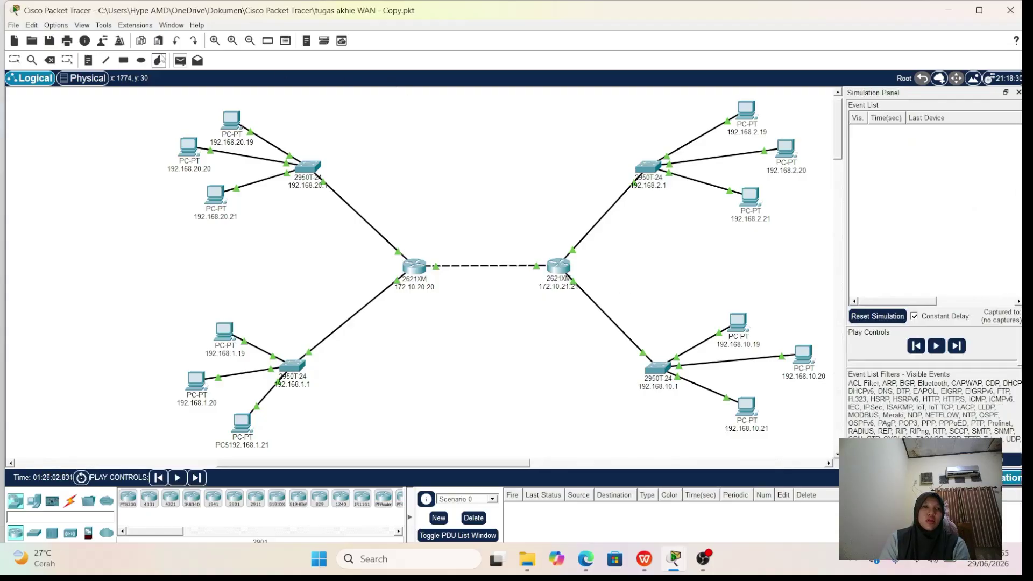
left_click(180, 61)
left_click(189, 146)
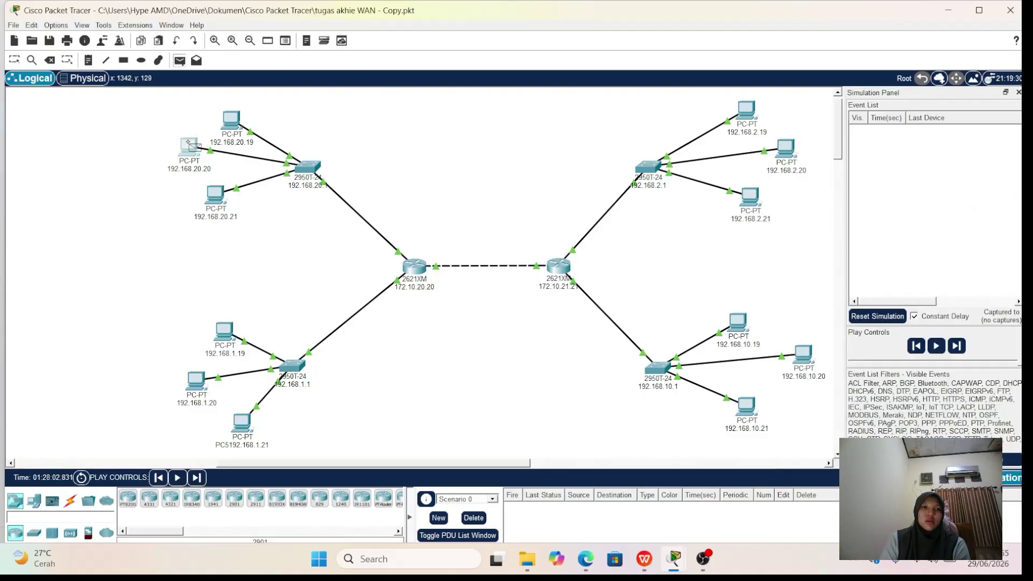
left_click(804, 354)
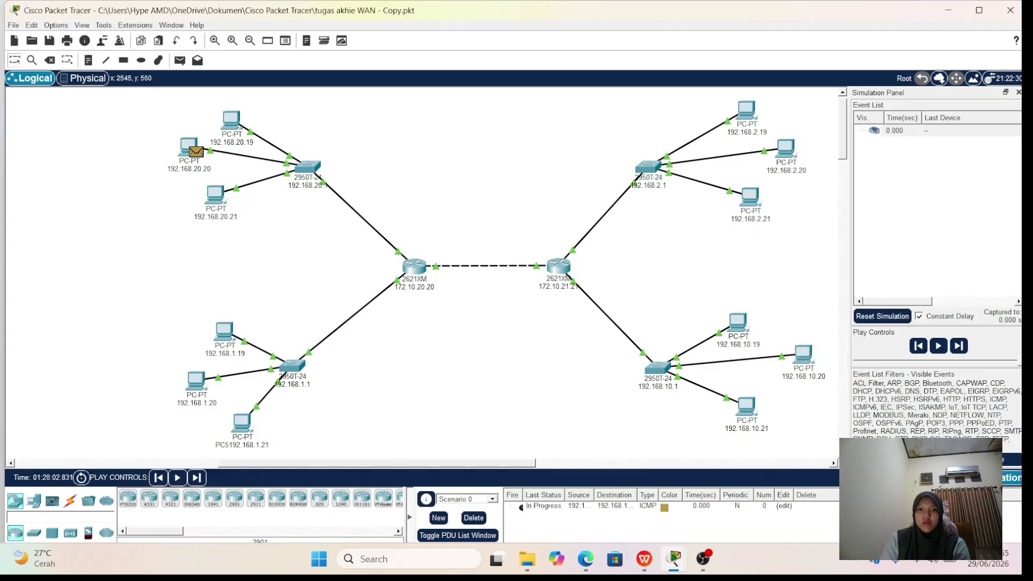
key("shift+r")
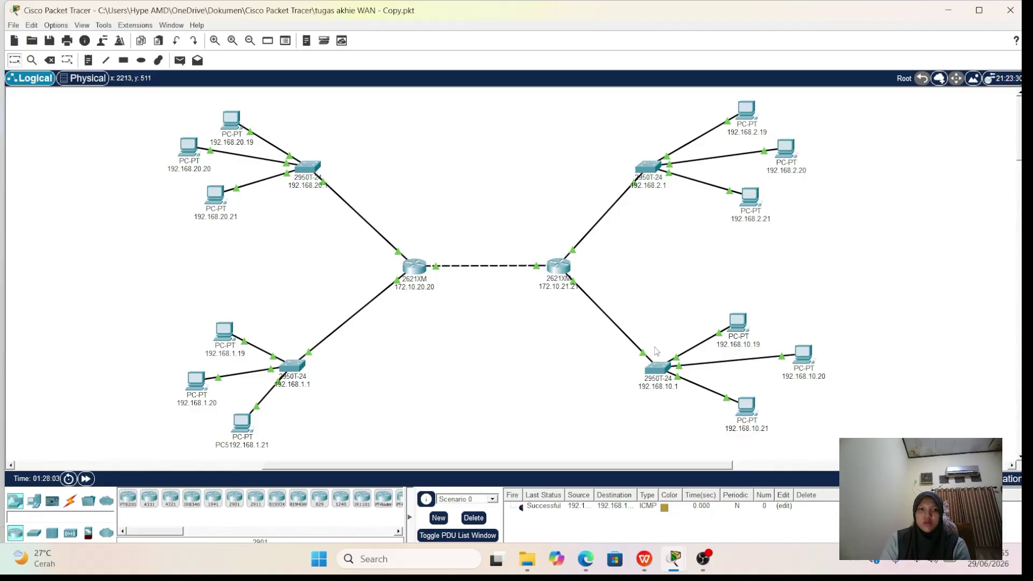
- Send another simple PDU from PC 192.168.20.20 to PC 192.168.10.20 in realtime mode
left_click(180, 60)
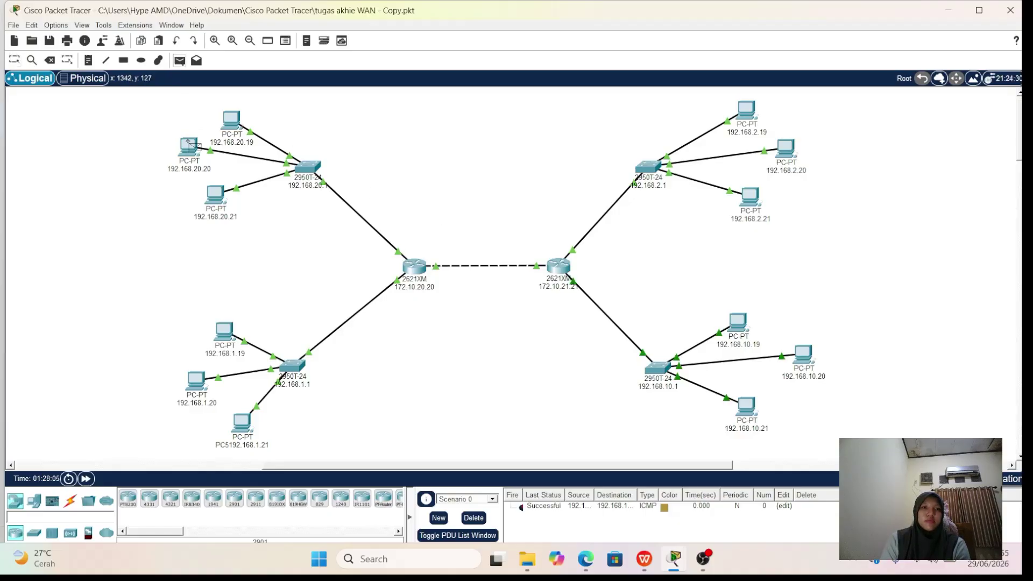
left_click(189, 146)
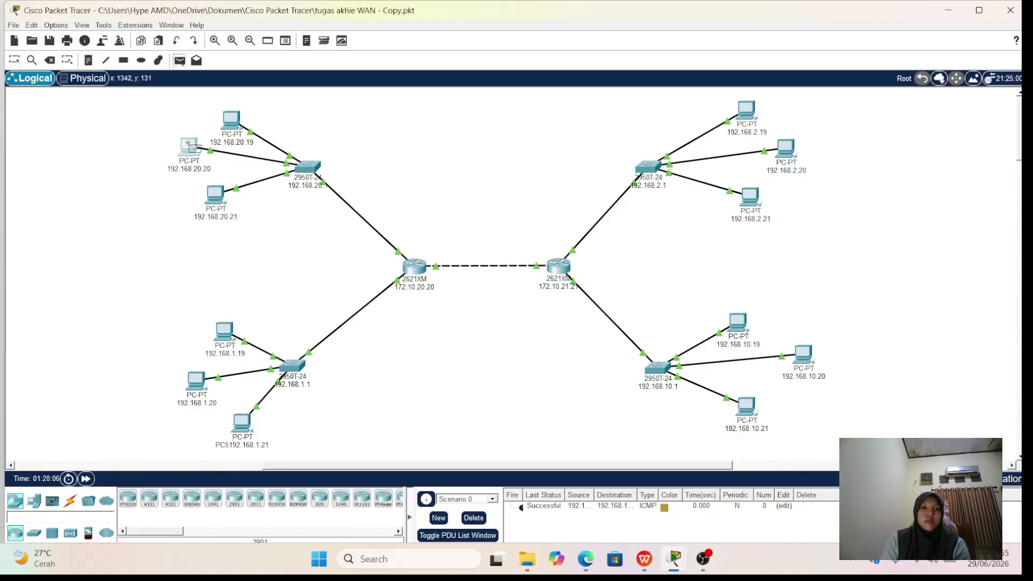
left_click(804, 353)
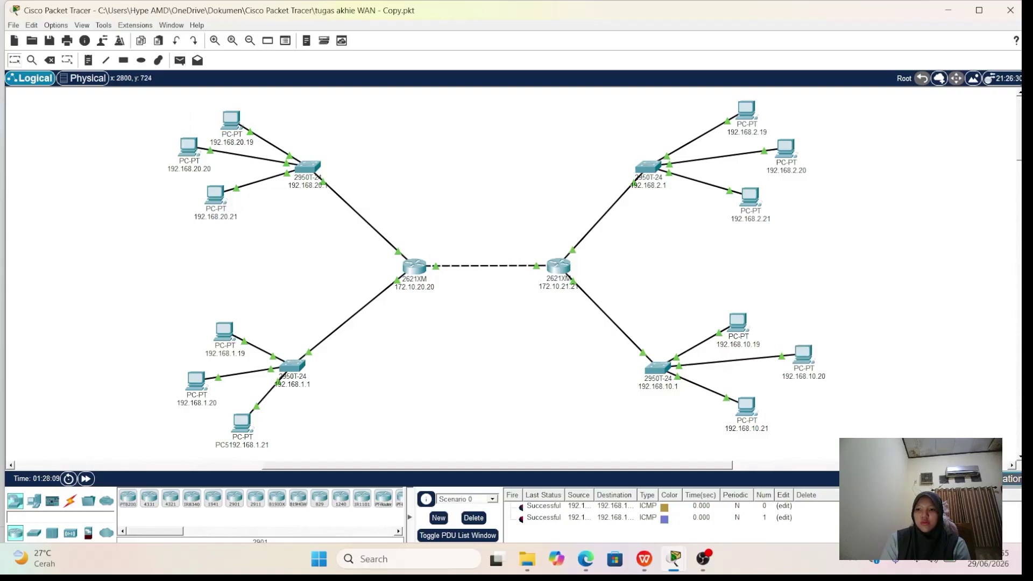
- Play the network traffic in simulation mode, pause the playback, and return to realtime mode
left_click(1011, 479)
left_click(939, 346)
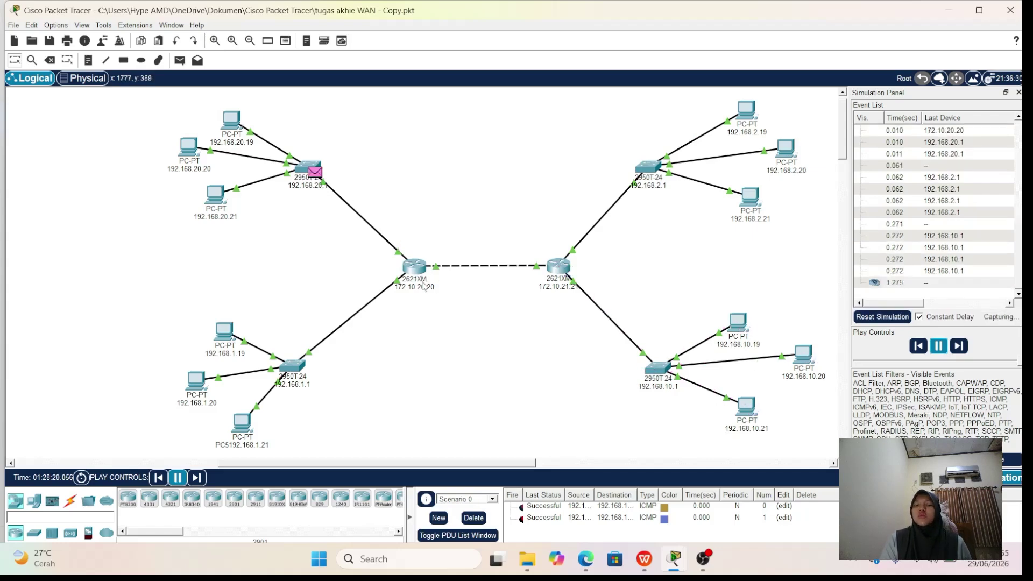
mouse_move(423, 285)
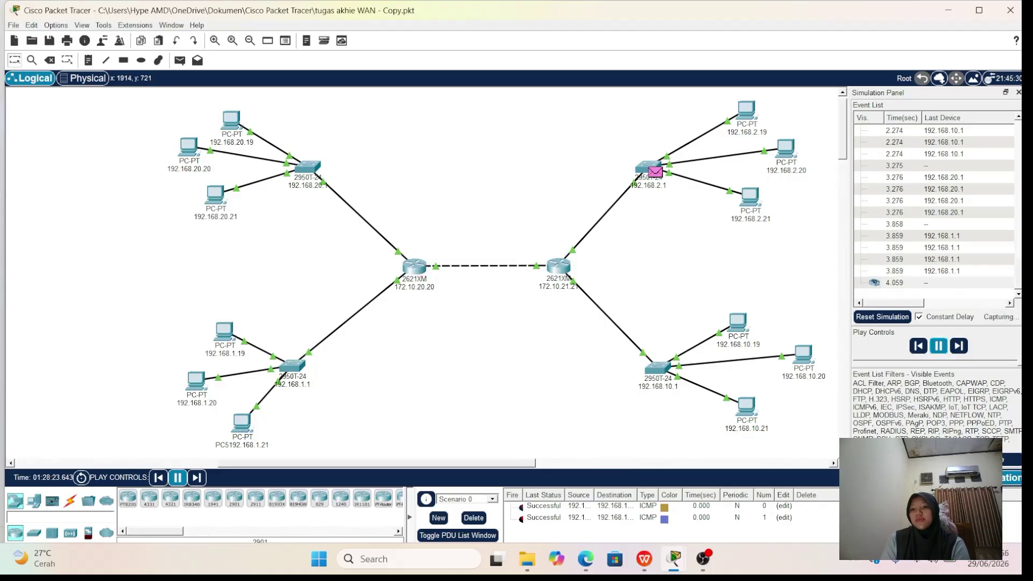
left_click(947, 347)
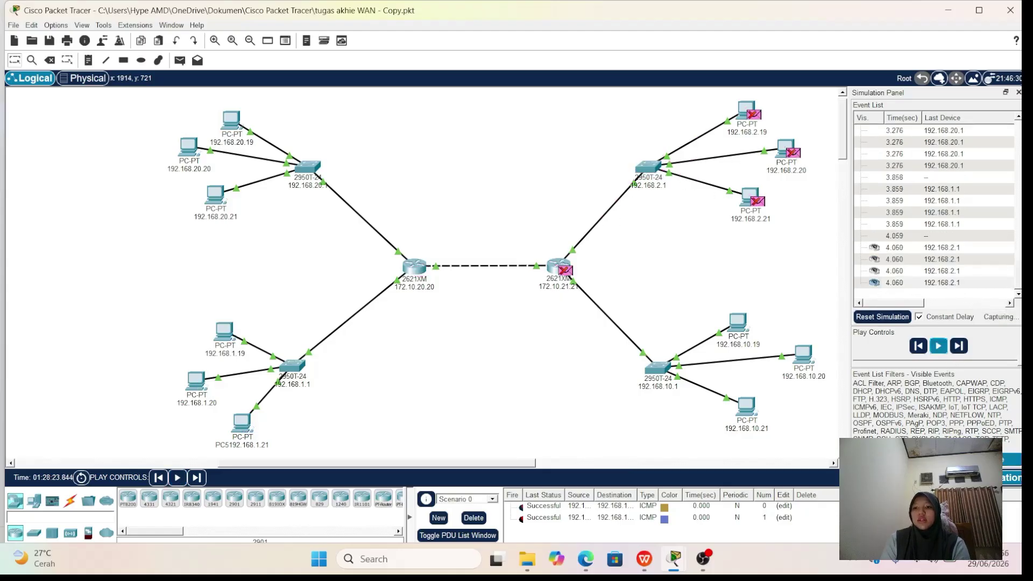
key("shift+r")
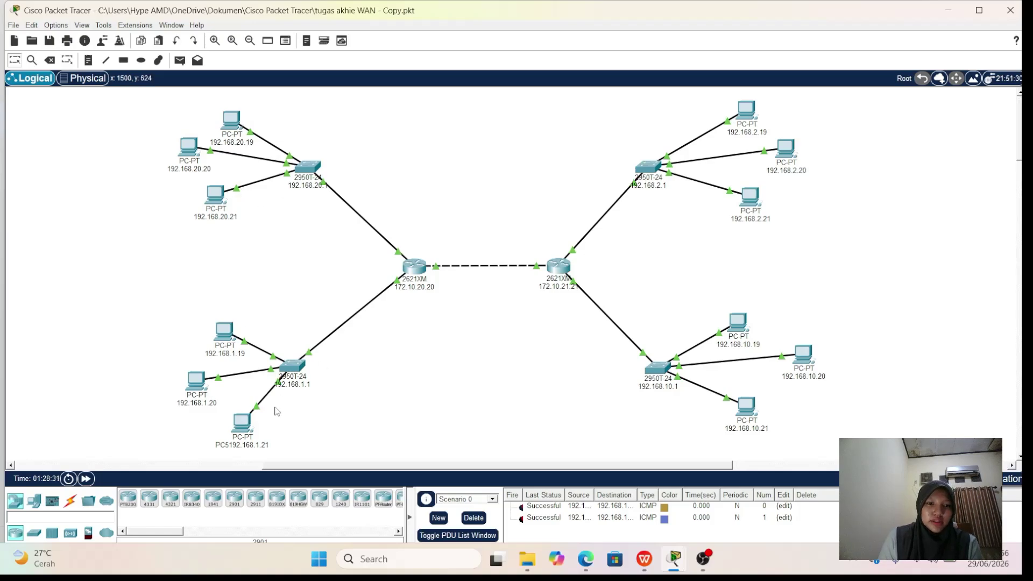
- Ping 192.168.2.19 from the command prompt of PC 192.168.1.21, and close the PC's window
mouse_move(247, 425)
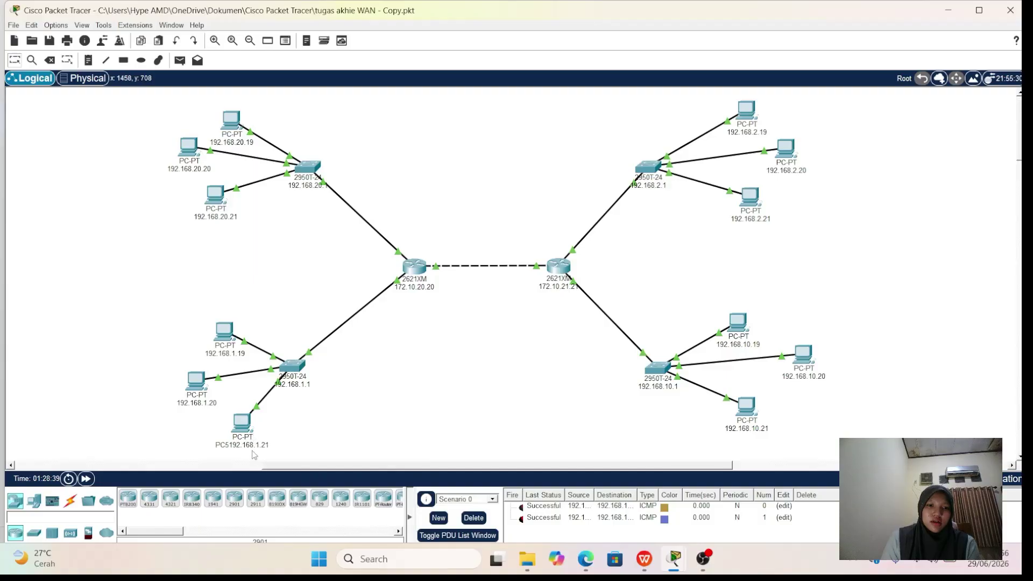
left_click(242, 425)
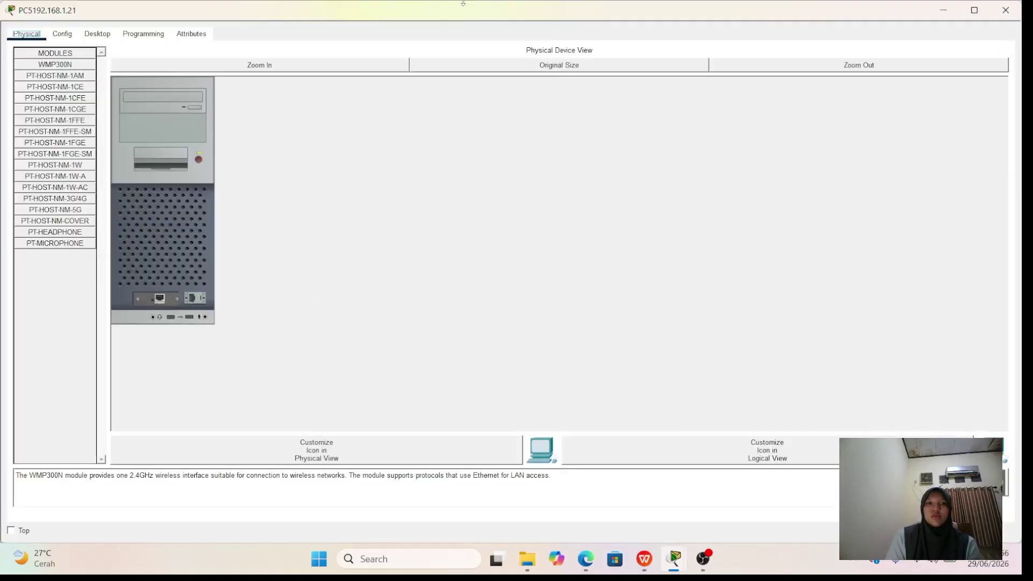
left_click(97, 34)
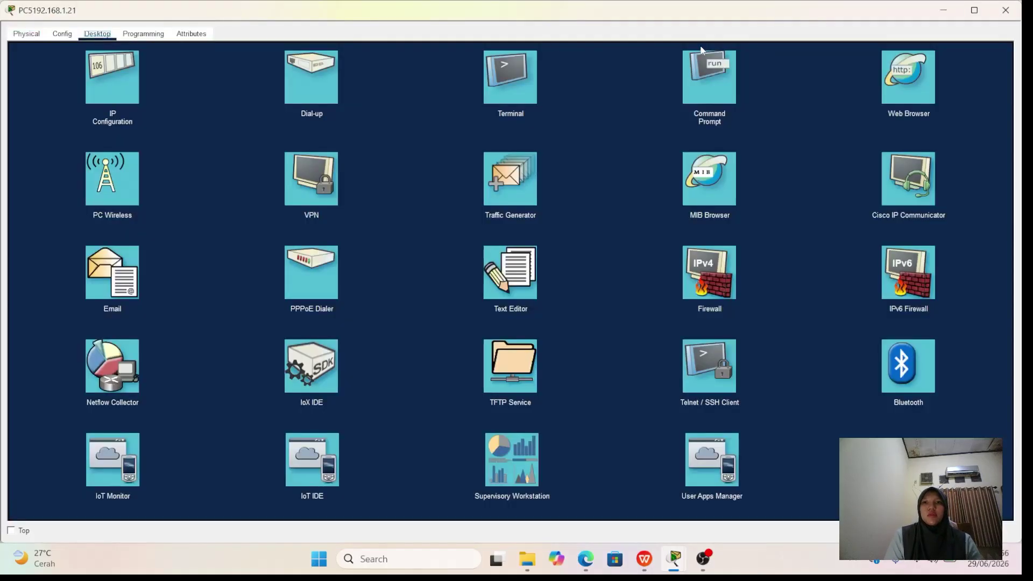
left_click(708, 60)
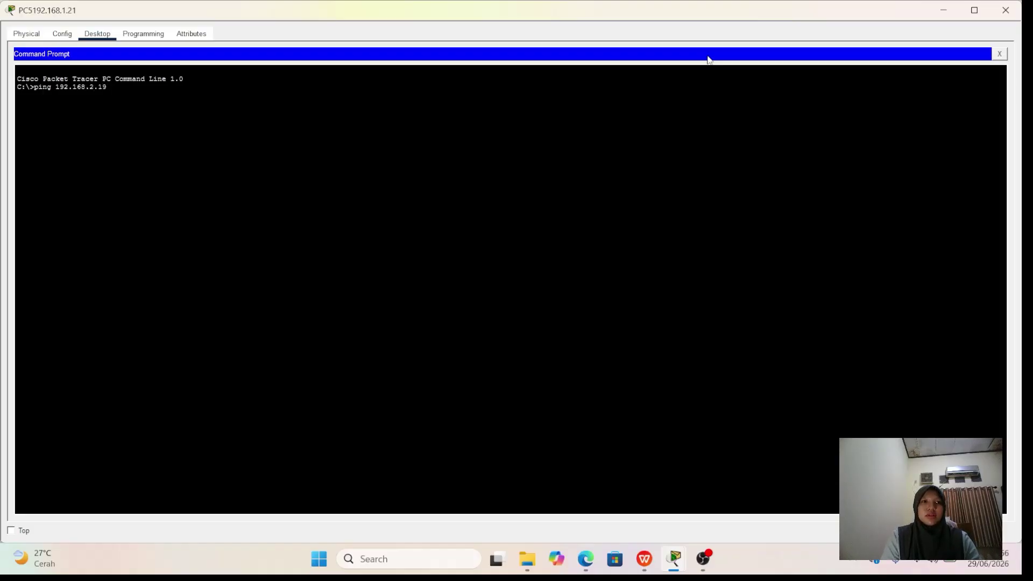
key("Return")
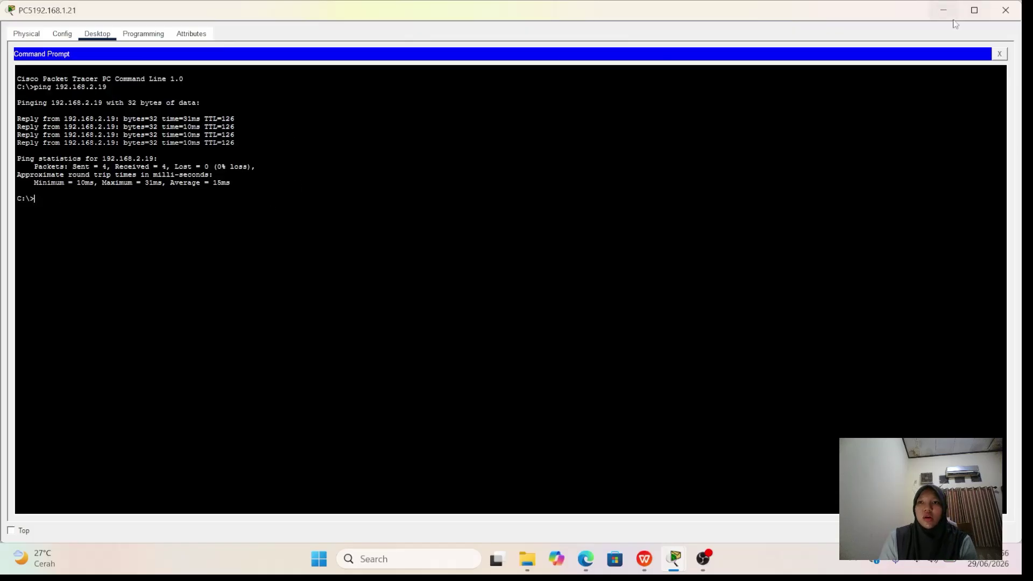
left_click(1004, 11)
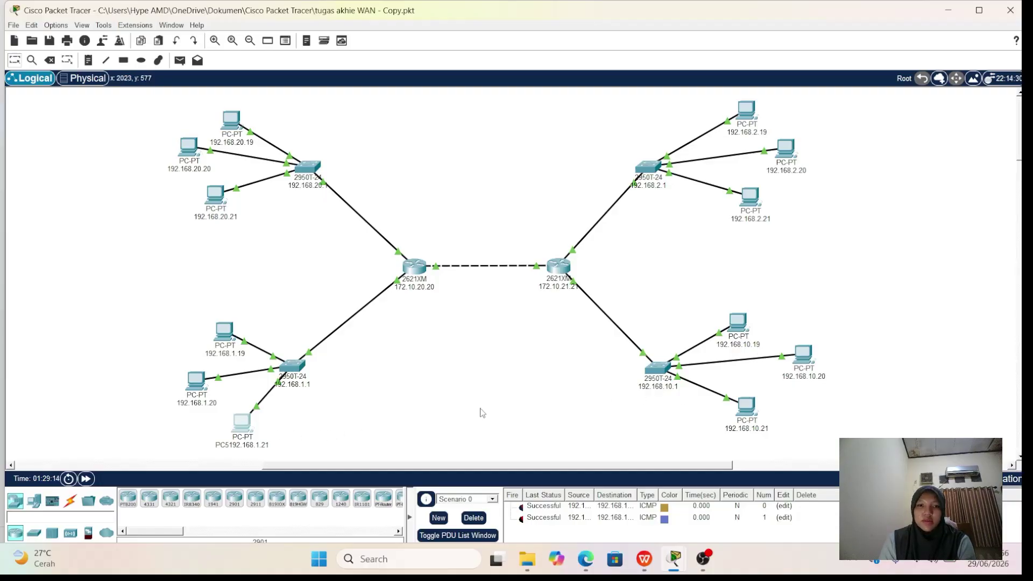
- Ping 192.168.10.19 from the command prompt of PC 192.168.1.21, and close the PC's window
left_click(243, 421)
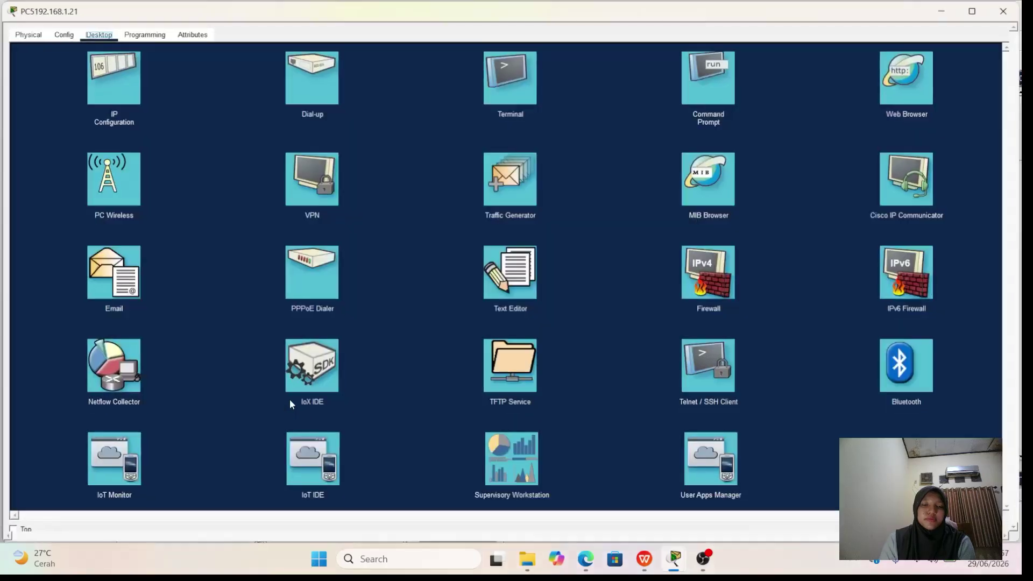
left_click(721, 69)
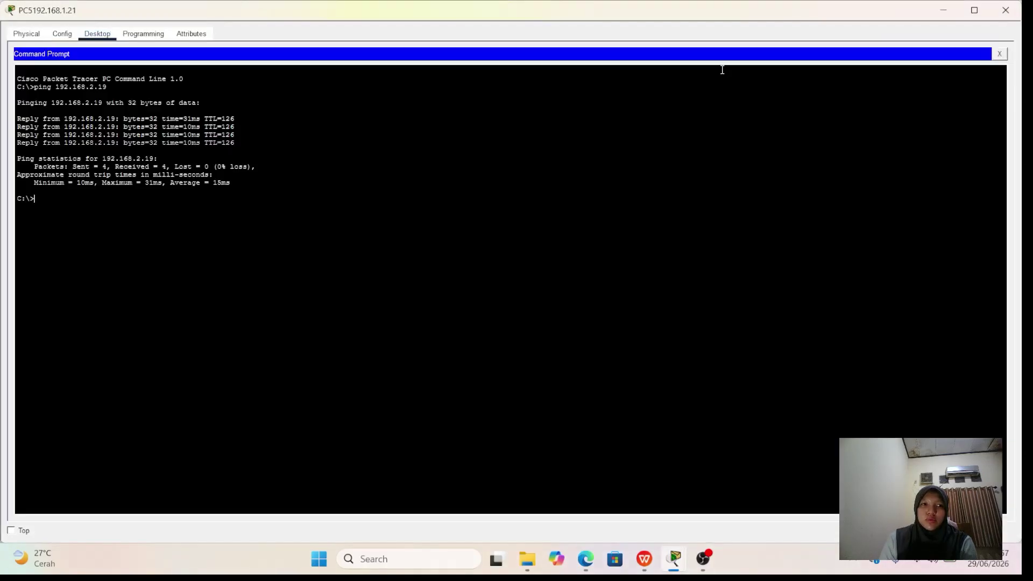
key("Up")
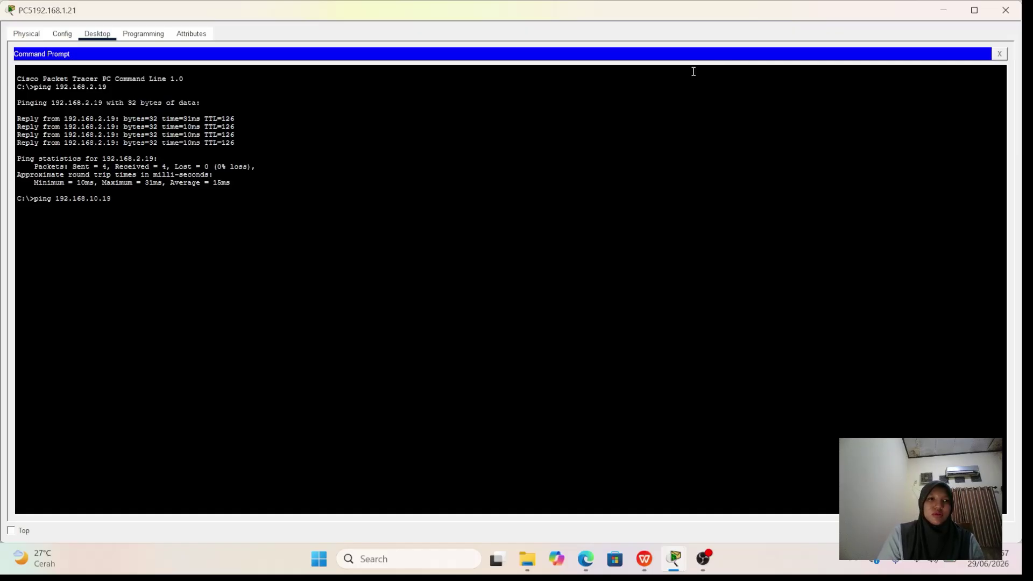
key("Return")
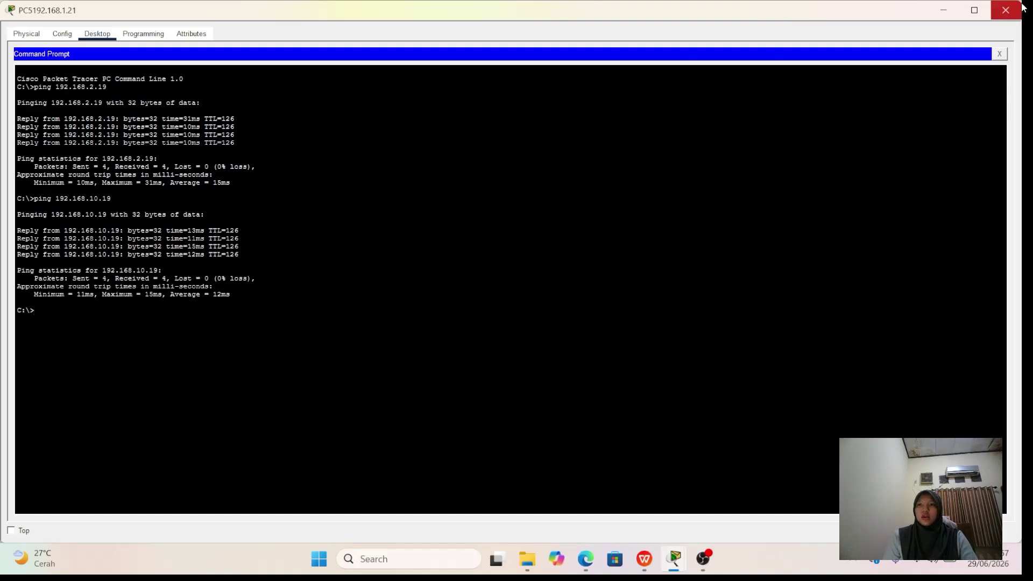
left_click(1005, 10)
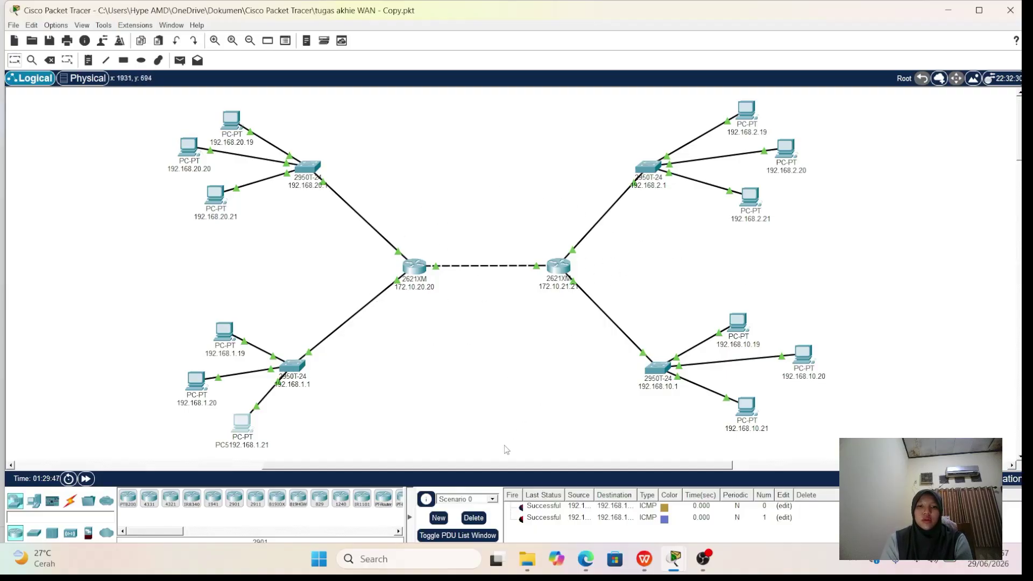
left_click_drag(508, 467, 483, 467)
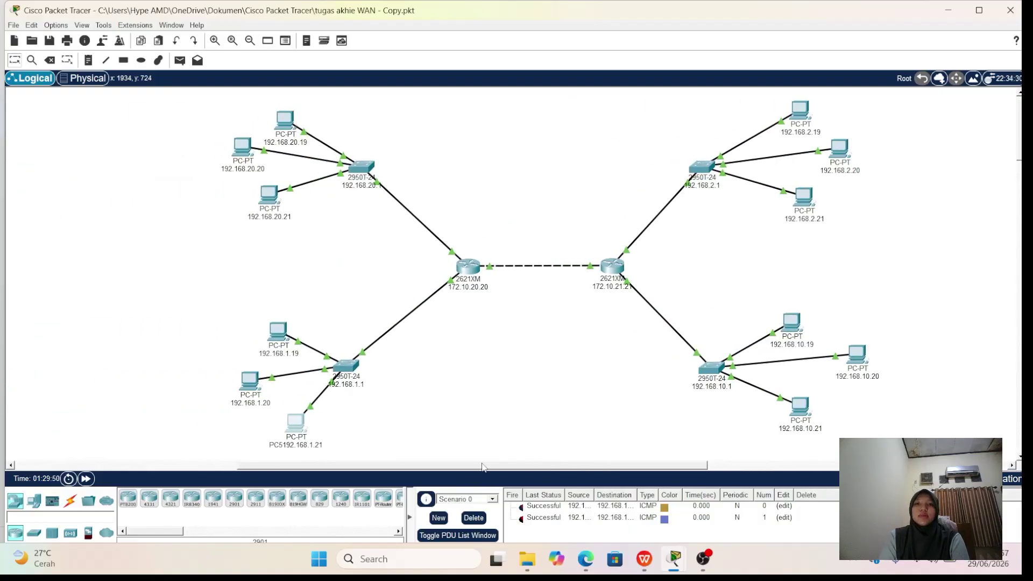